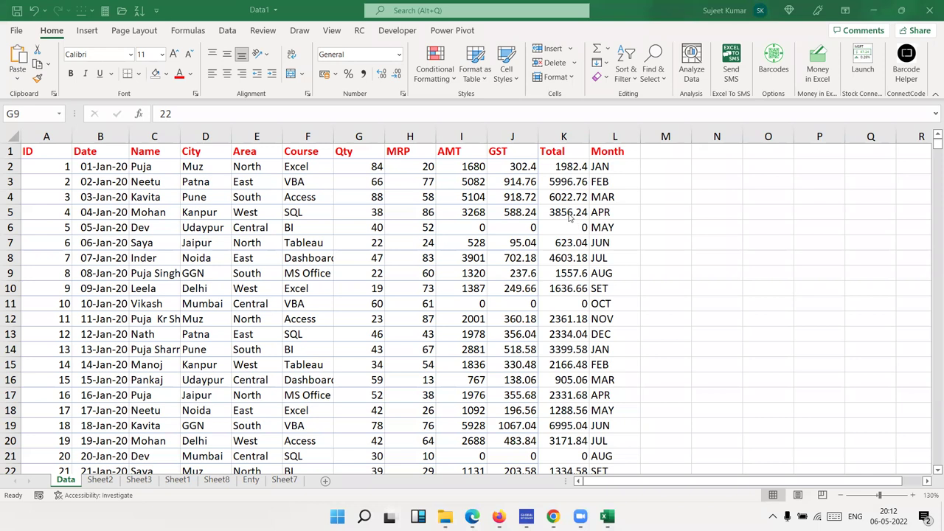
Try a yellow fill on Qty cell G7 (value 22), then undo it
{"action": "left_click", "coordinate": [376, 244]}
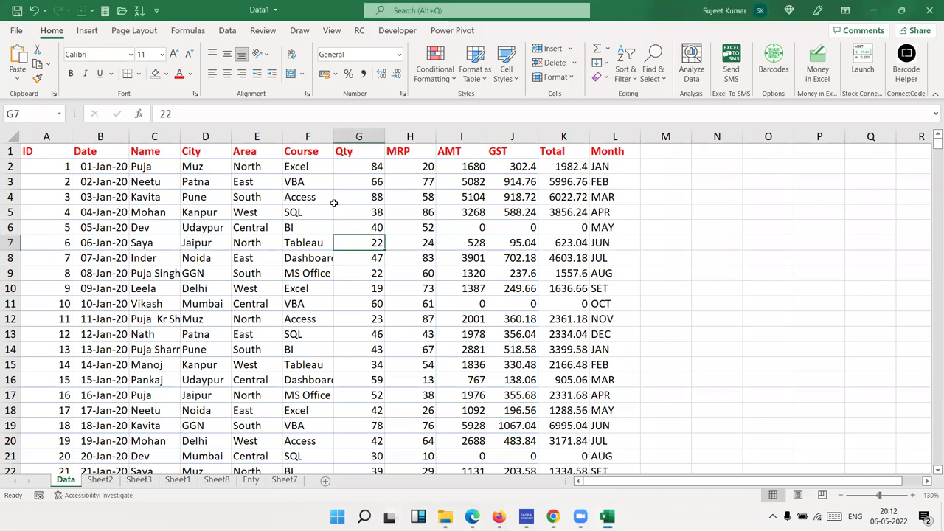
{"action": "left_click", "coordinate": [168, 73]}
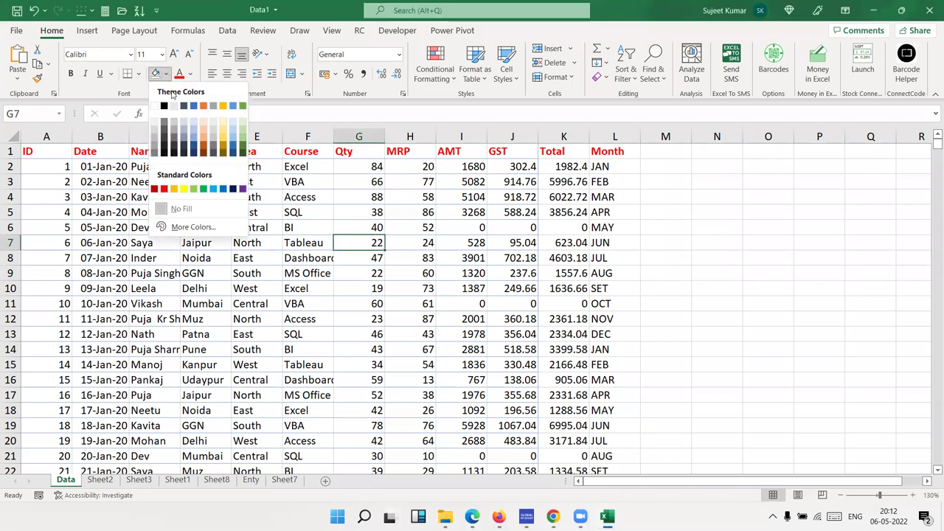
{"action": "left_click", "coordinate": [184, 191]}
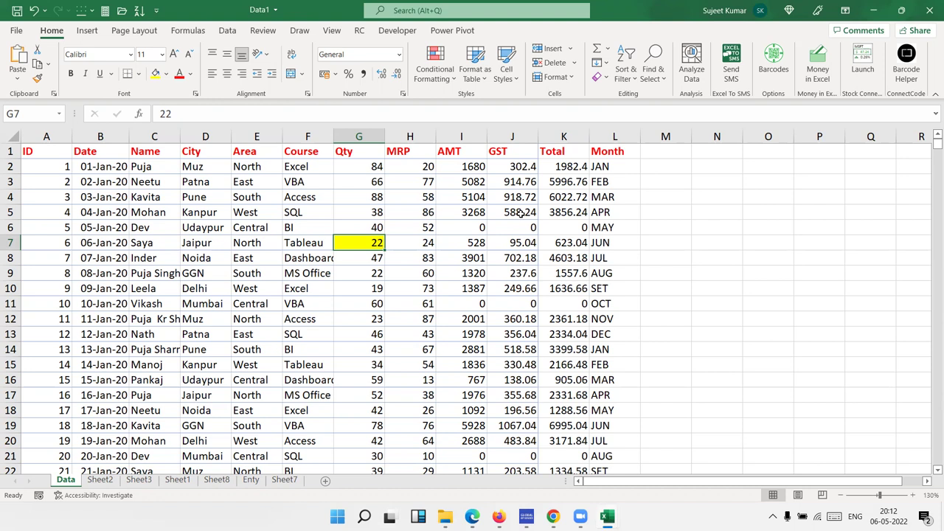
{"action": "key", "text": "ctrl+z"}
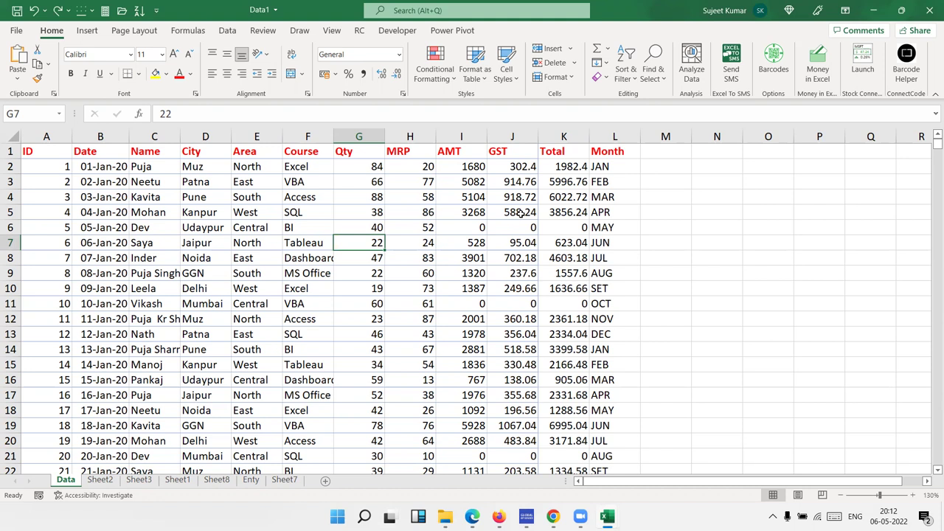
Browse the Qty values in column G, briefly fill G16 yellow, then undo it
{"action": "scroll", "coordinate": [528, 283], "scroll_direction": "down", "scroll_amount": 20}
{"action": "scroll", "coordinate": [528, 284], "scroll_direction": "up", "scroll_amount": 10}
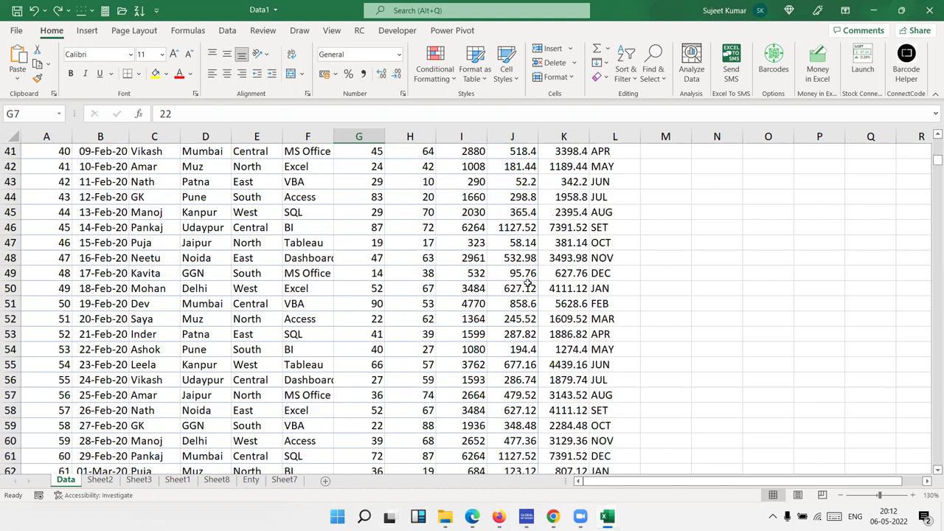
{"action": "scroll", "coordinate": [528, 283], "scroll_direction": "up", "scroll_amount": 13}
{"action": "scroll", "coordinate": [523, 279], "scroll_direction": "up", "scroll_amount": 1}
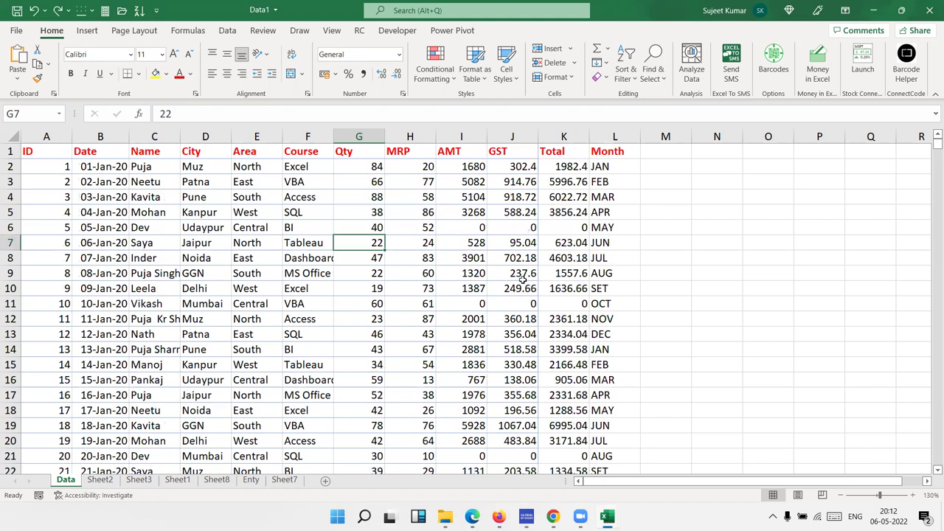
{"action": "left_click", "coordinate": [355, 181]}
{"action": "left_click", "coordinate": [351, 197]}
{"action": "left_click", "coordinate": [351, 228]}
{"action": "left_click", "coordinate": [354, 260]}
{"action": "left_click", "coordinate": [378, 334]}
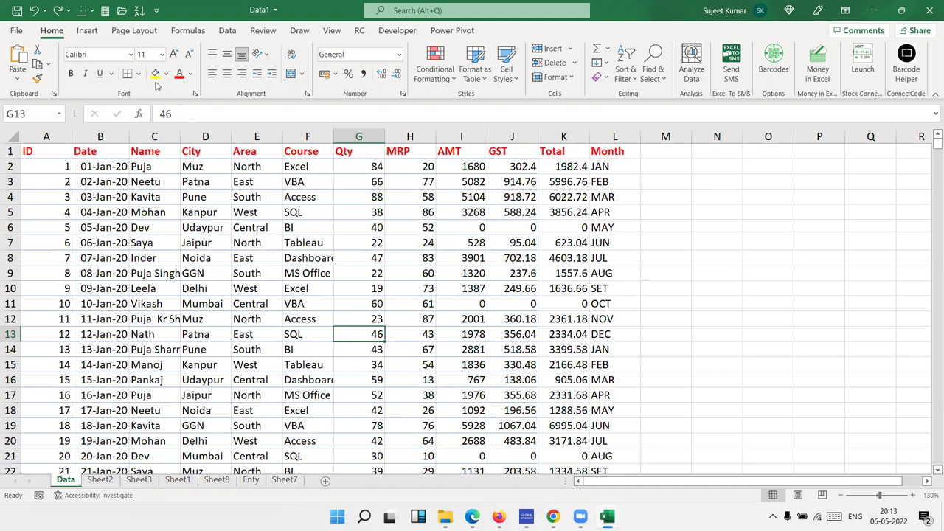
{"action": "left_click", "coordinate": [344, 378]}
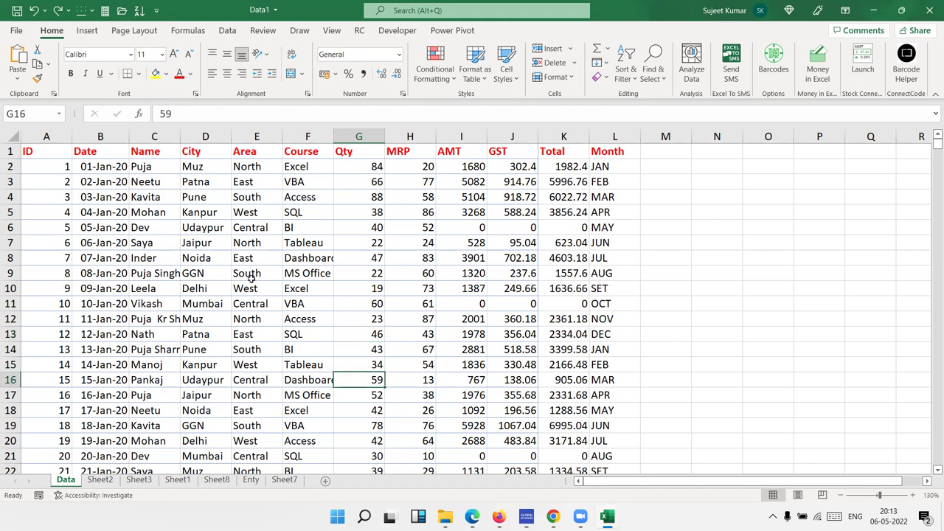
{"action": "left_click", "coordinate": [155, 73]}
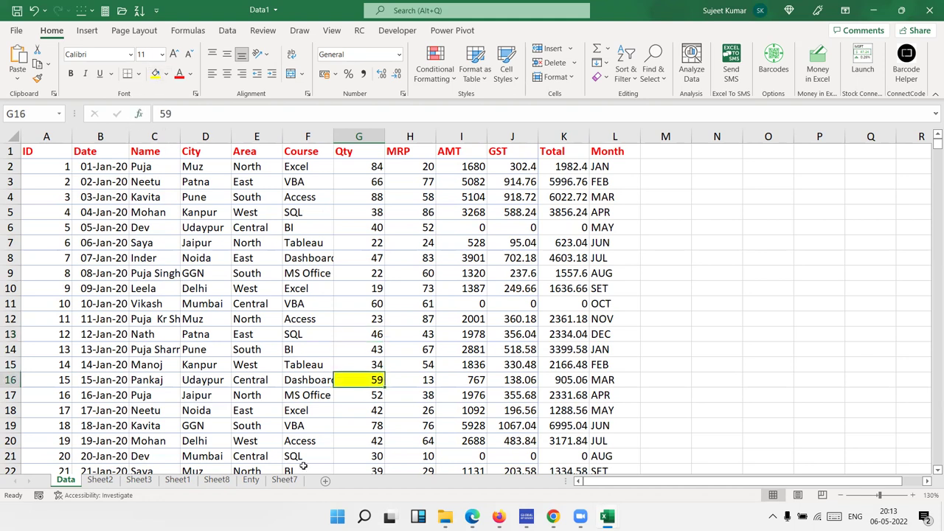
{"action": "left_click", "coordinate": [331, 438]}
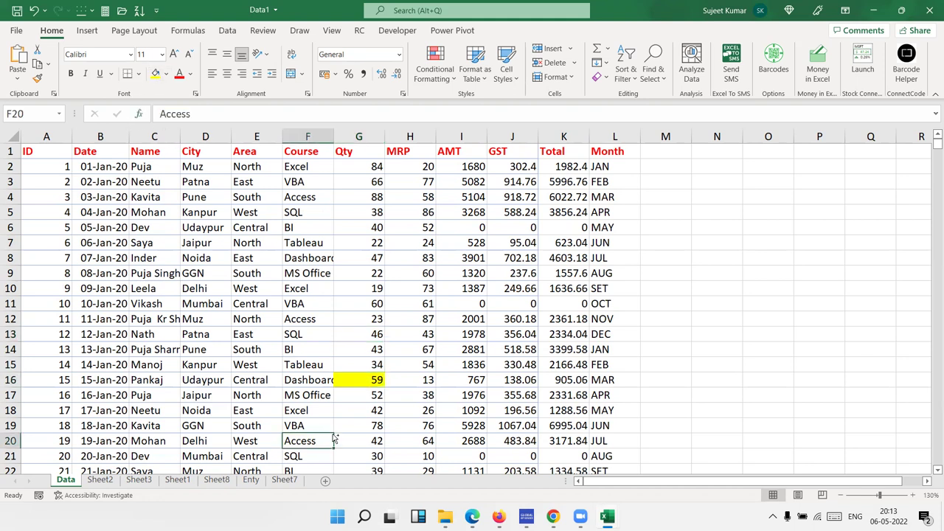
{"action": "key", "text": "ctrl+z"}
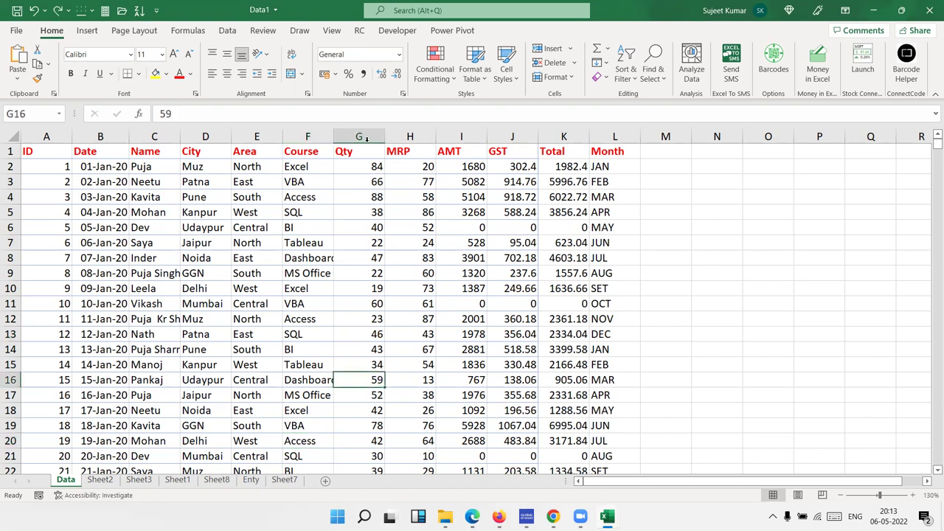
Start a Greater Than 50 highlight rule on the whole Qty column G
{"action": "left_click", "coordinate": [359, 136]}
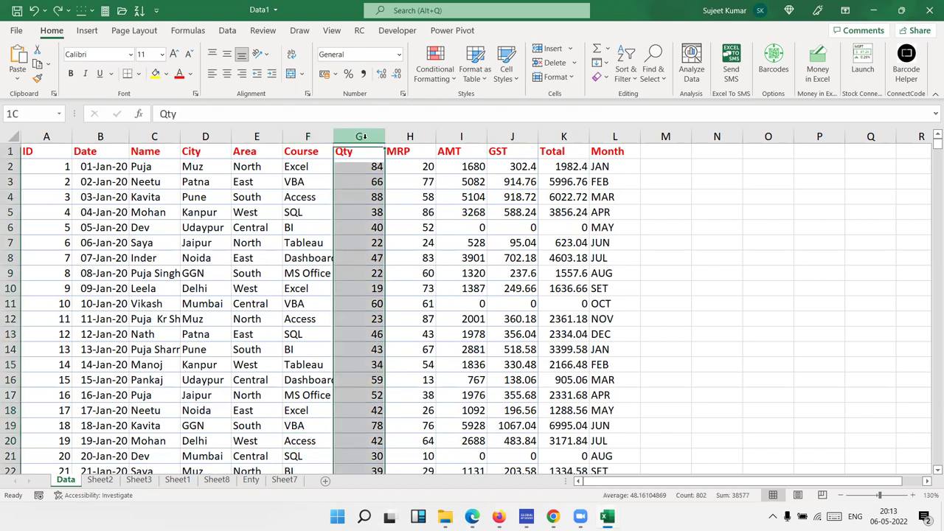
{"action": "left_click", "coordinate": [428, 77]}
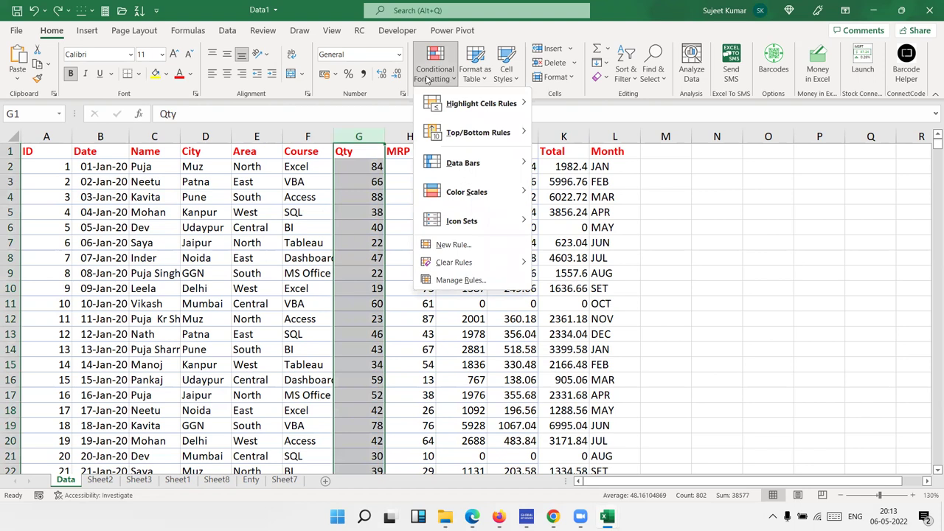
{"action": "mouse_move", "coordinate": [435, 111]}
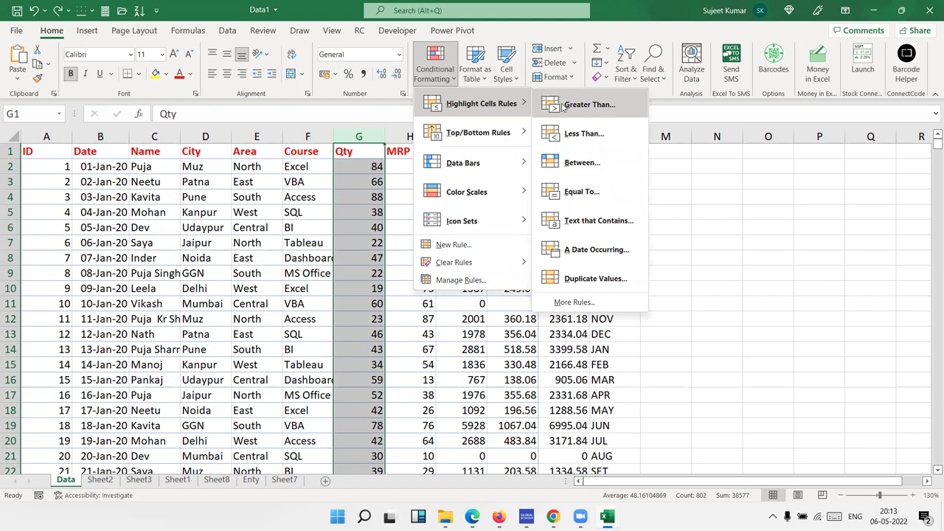
{"action": "left_click", "coordinate": [561, 111]}
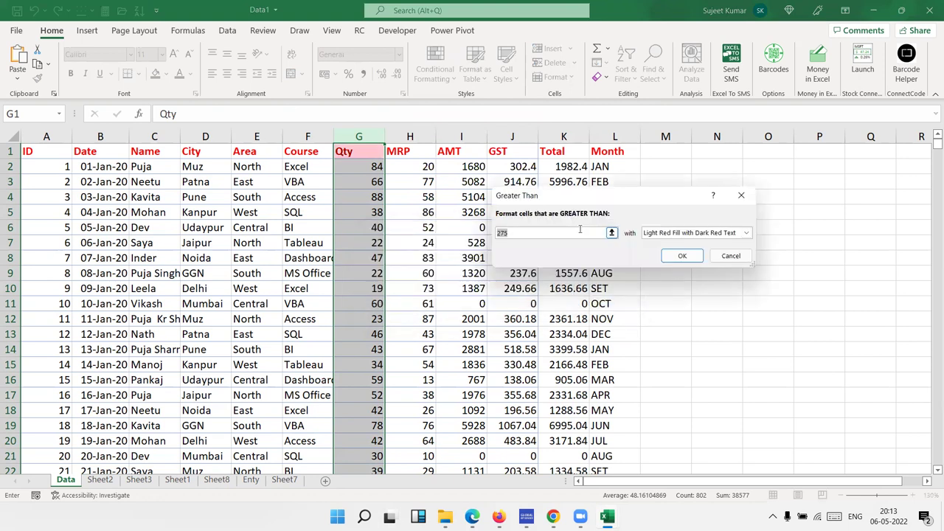
{"action": "type", "text": "50"}
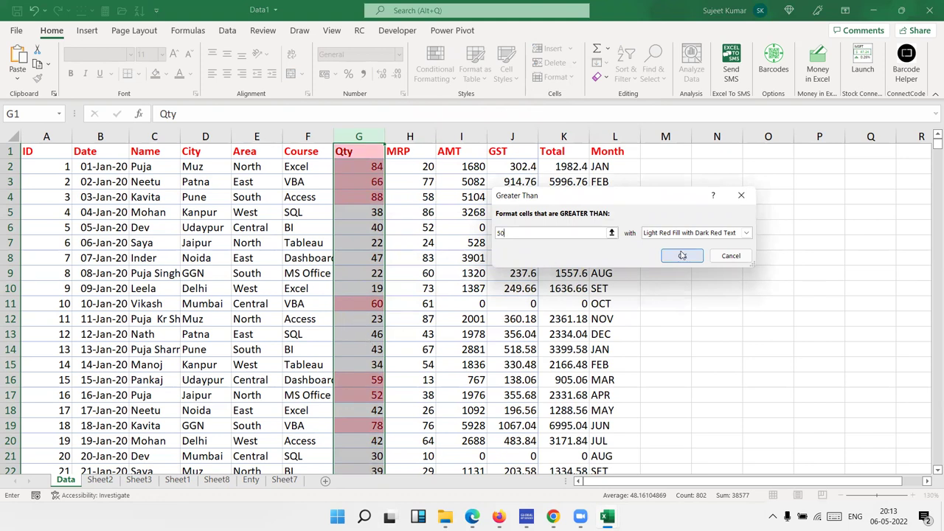
{"action": "left_click", "coordinate": [746, 232]}
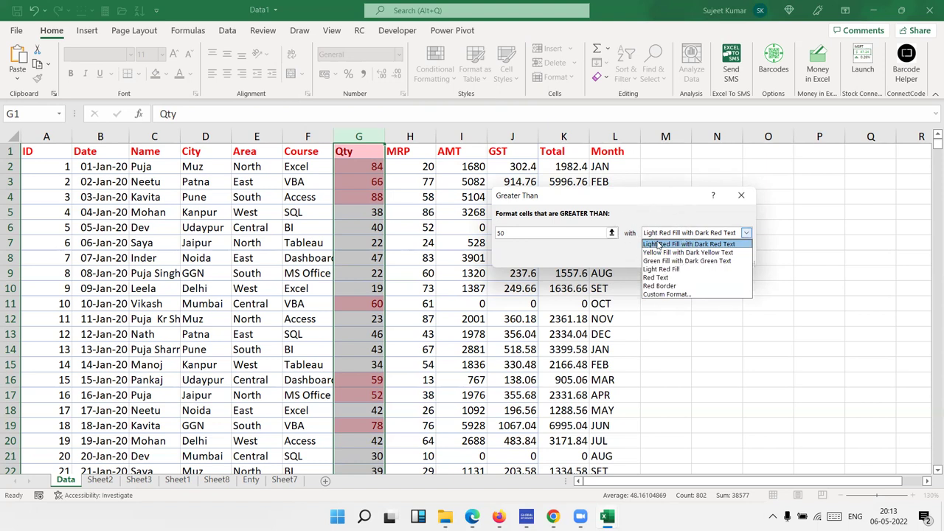
Preview the preset formats: yellow fill, green fill, light red fill, red text, red border
{"action": "left_click", "coordinate": [659, 253]}
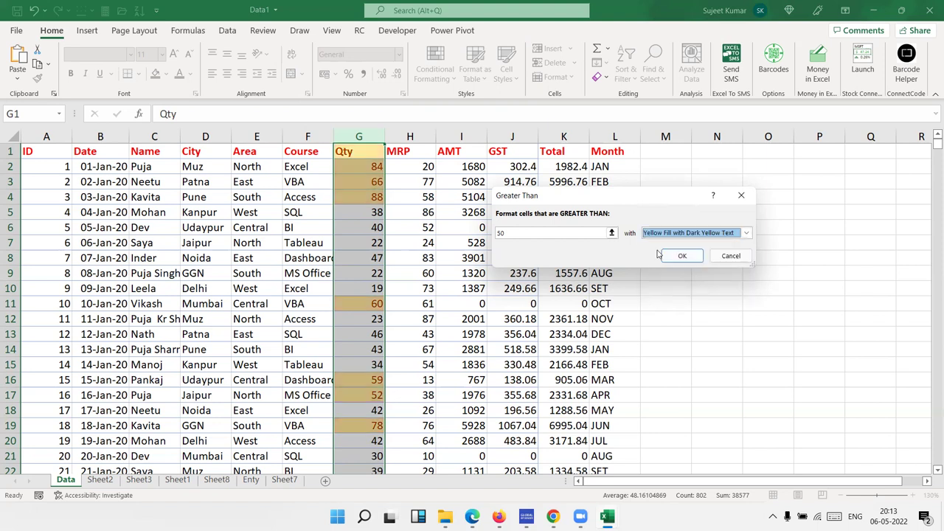
{"action": "left_click", "coordinate": [662, 233]}
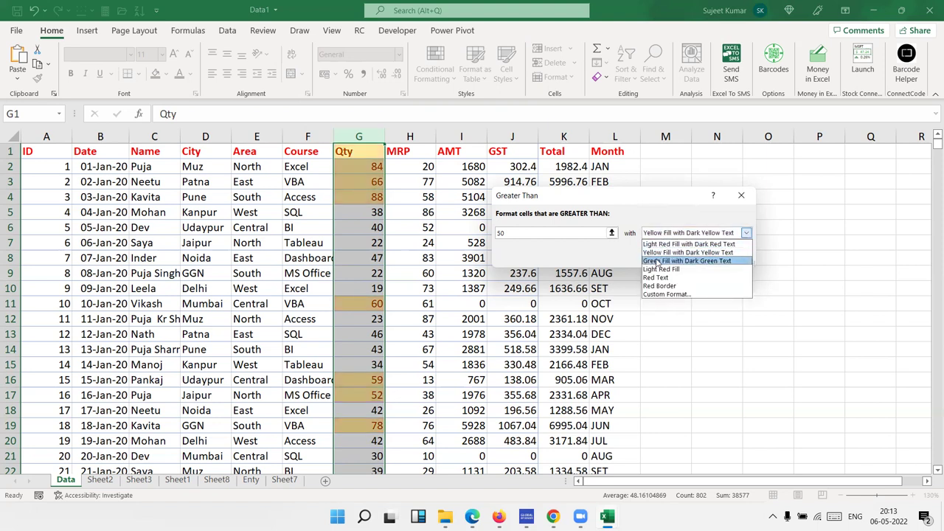
{"action": "left_click", "coordinate": [657, 262]}
{"action": "left_click", "coordinate": [649, 234]}
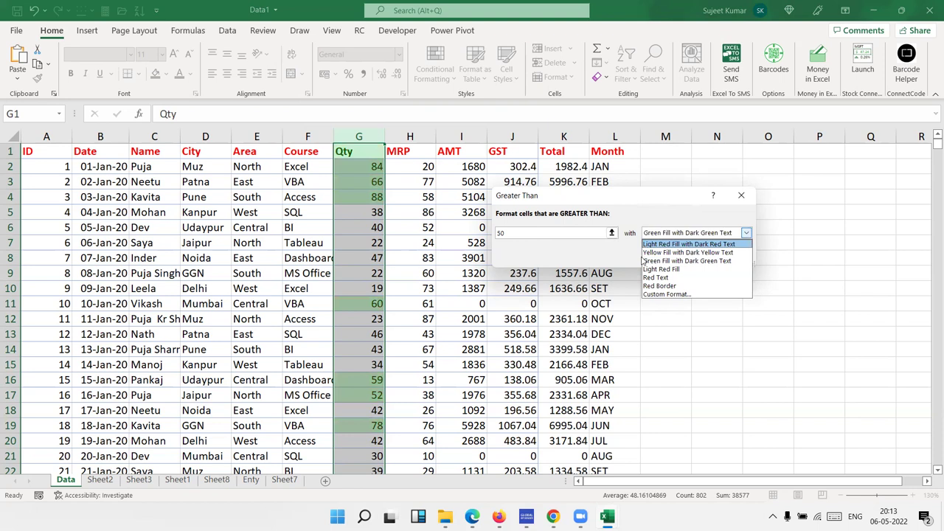
{"action": "left_click", "coordinate": [651, 270]}
{"action": "left_click", "coordinate": [653, 233]}
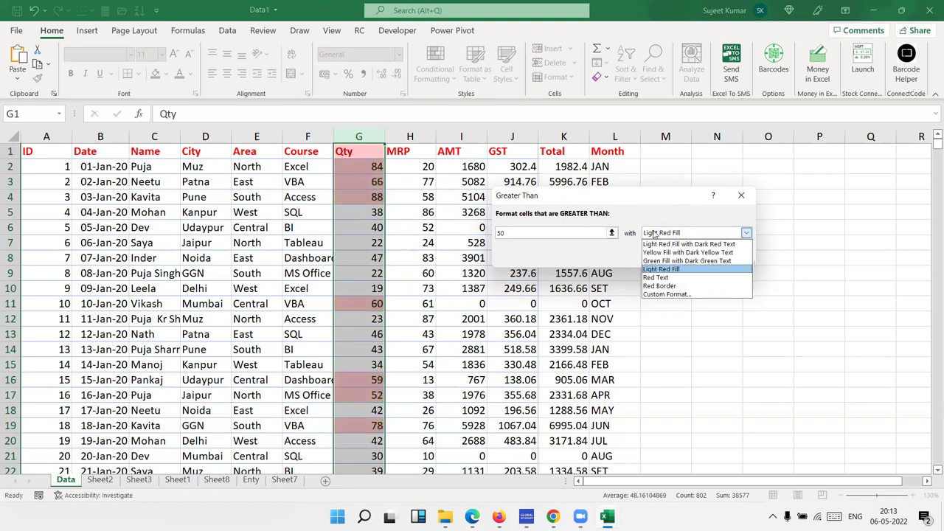
{"action": "left_click", "coordinate": [657, 278]}
{"action": "left_click", "coordinate": [656, 235]}
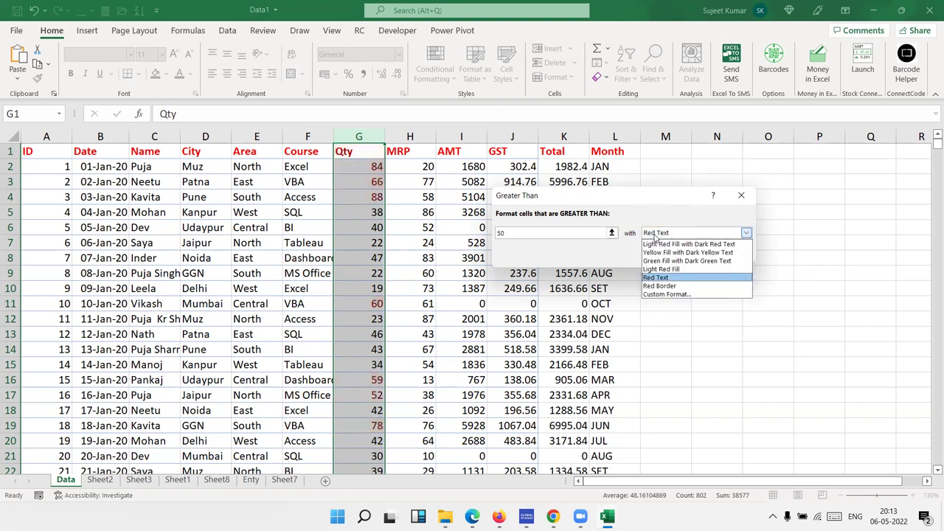
{"action": "left_click", "coordinate": [658, 286]}
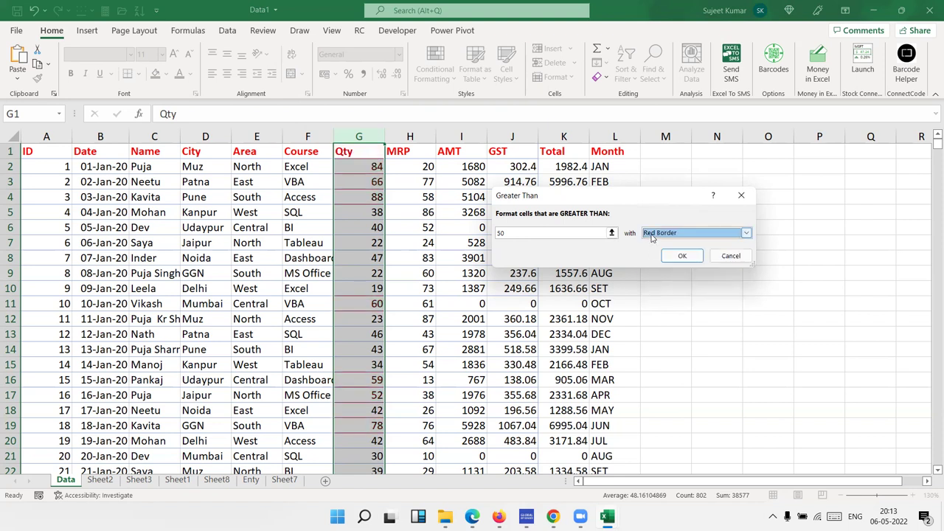
{"action": "left_click", "coordinate": [652, 234]}
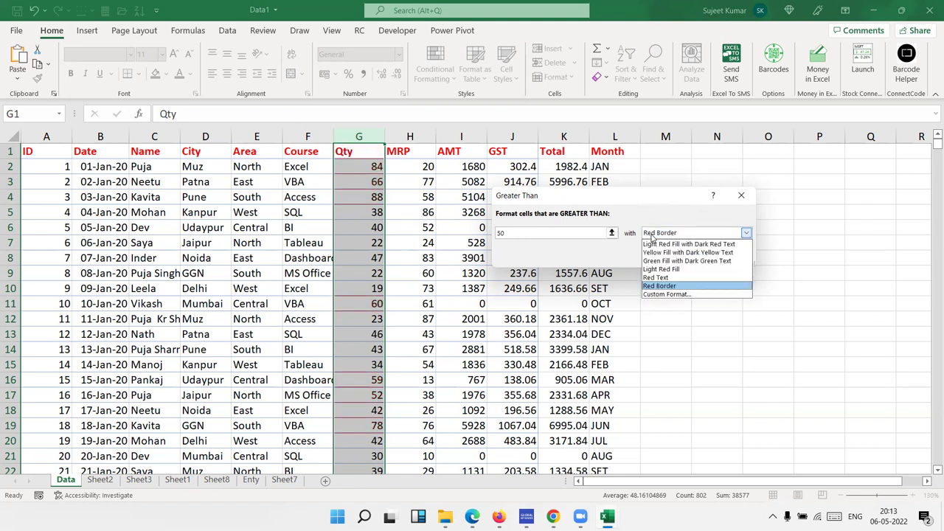
Apply the greater-than-50 rule with a custom yellow fill, then select G3:G6
{"action": "left_click", "coordinate": [667, 294]}
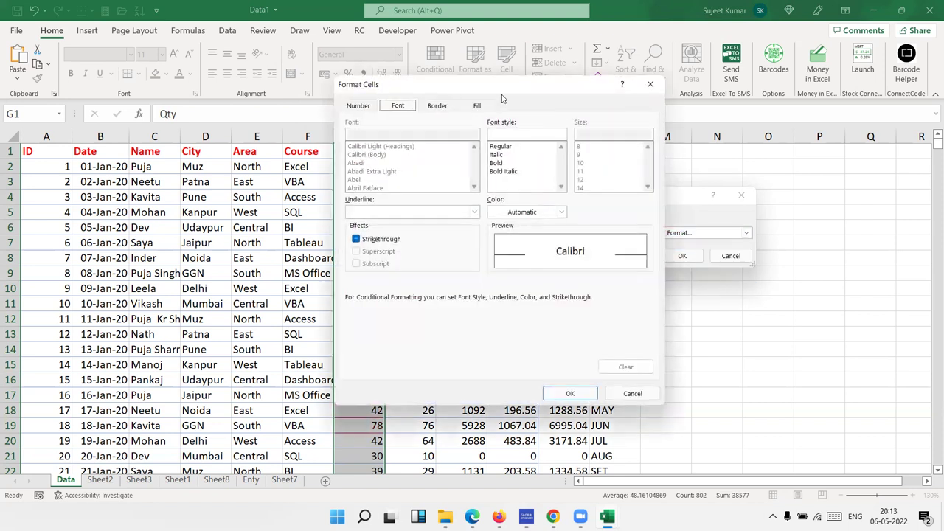
{"action": "left_click_drag", "start_coordinate": [506, 93], "coordinate": [754, 121]}
{"action": "left_click", "coordinate": [726, 135]}
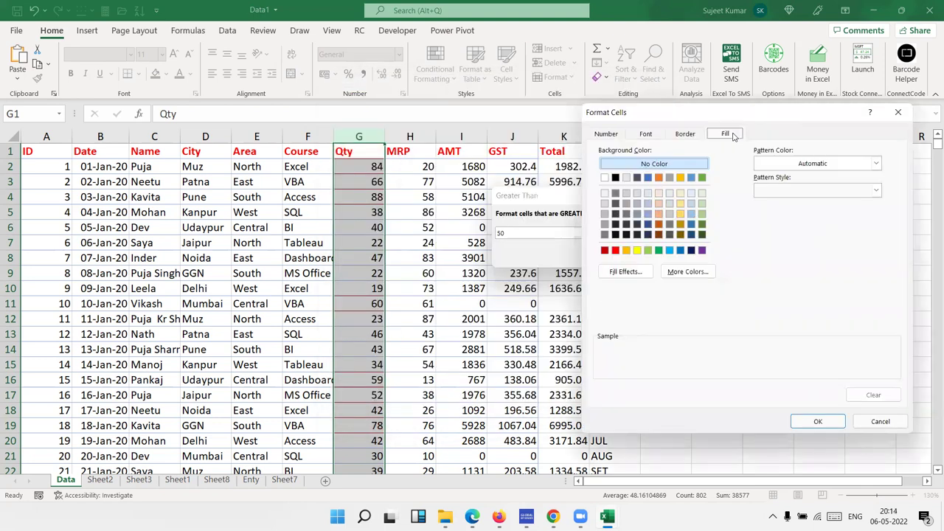
{"action": "left_click", "coordinate": [637, 251]}
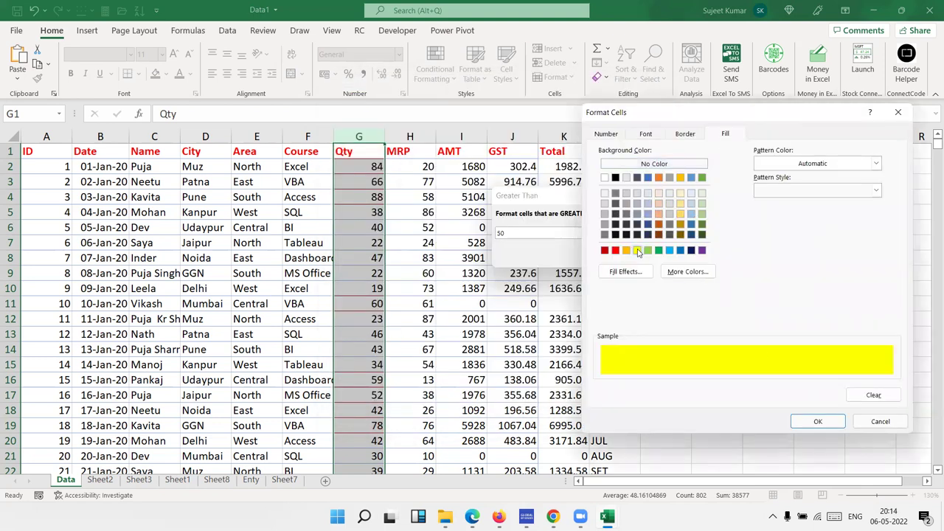
{"action": "left_click", "coordinate": [818, 419]}
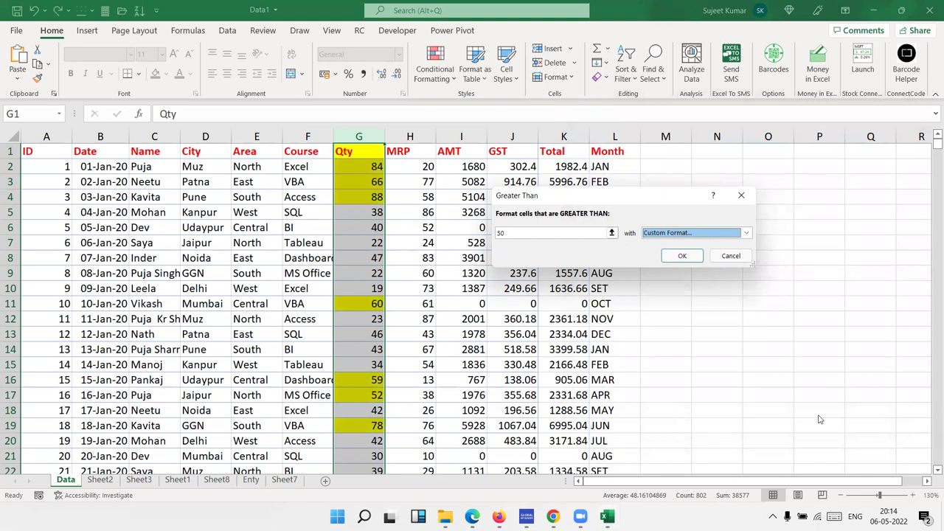
{"action": "left_click", "coordinate": [683, 255]}
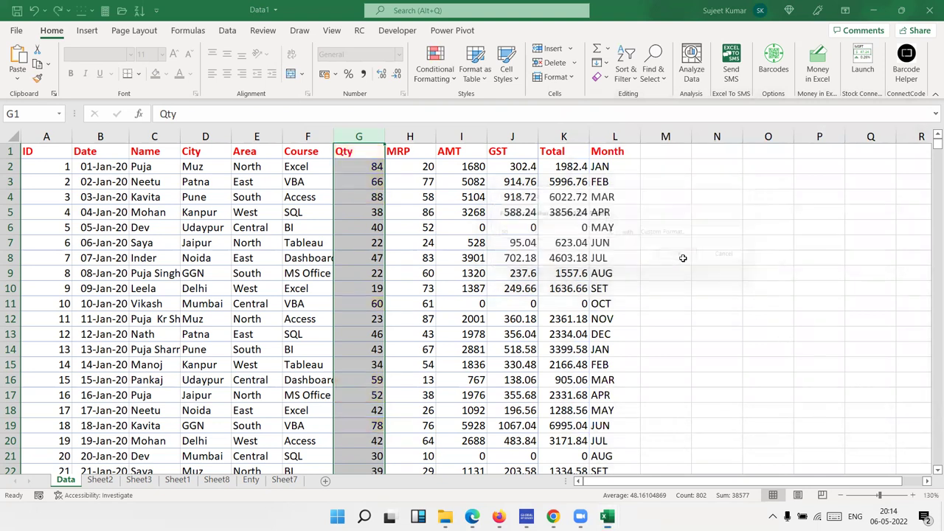
{"action": "left_click", "coordinate": [493, 269]}
{"action": "left_click_drag", "start_coordinate": [360, 184], "coordinate": [390, 248]}
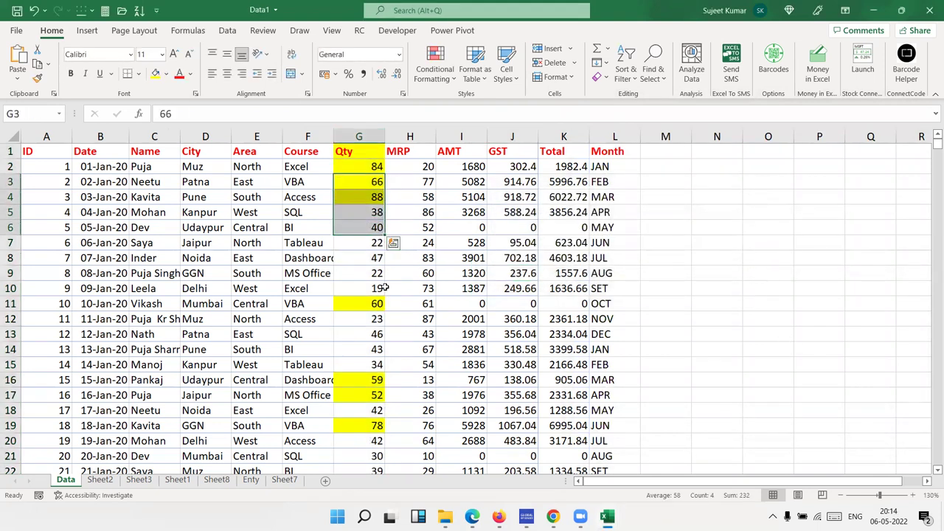
{"action": "left_click", "coordinate": [387, 317]}
{"action": "scroll", "coordinate": [386, 319], "scroll_direction": "down", "scroll_amount": 7}
{"action": "scroll", "coordinate": [385, 324], "scroll_direction": "down", "scroll_amount": 9}
{"action": "scroll", "coordinate": [388, 329], "scroll_direction": "up", "scroll_amount": 15}
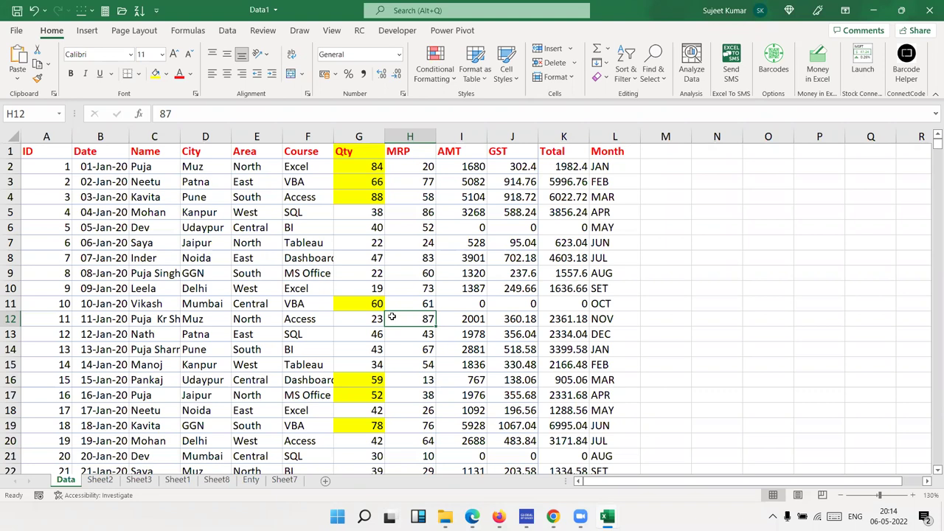
Enter 74 in G8 and 16 in G11, then select the whole Qty column G
{"action": "left_click", "coordinate": [365, 260]}
{"action": "type", "text": "74"}
{"action": "key", "text": "Return"}
{"action": "key", "text": "Up"}
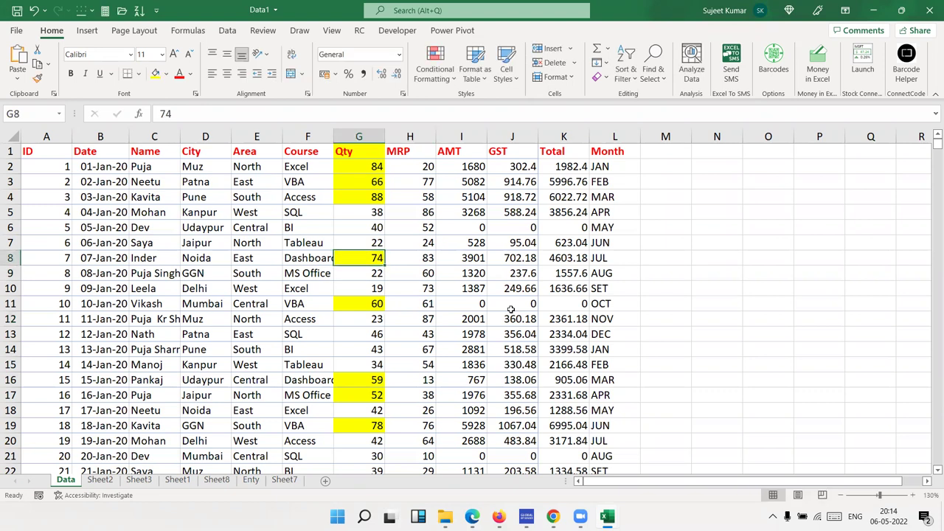
{"action": "key", "text": "Up"}
{"action": "key", "text": "Down"}
{"action": "key", "text": "Down"}
{"action": "key", "text": "Down"}
{"action": "key", "text": "Down"}
{"action": "type", "text": "16"}
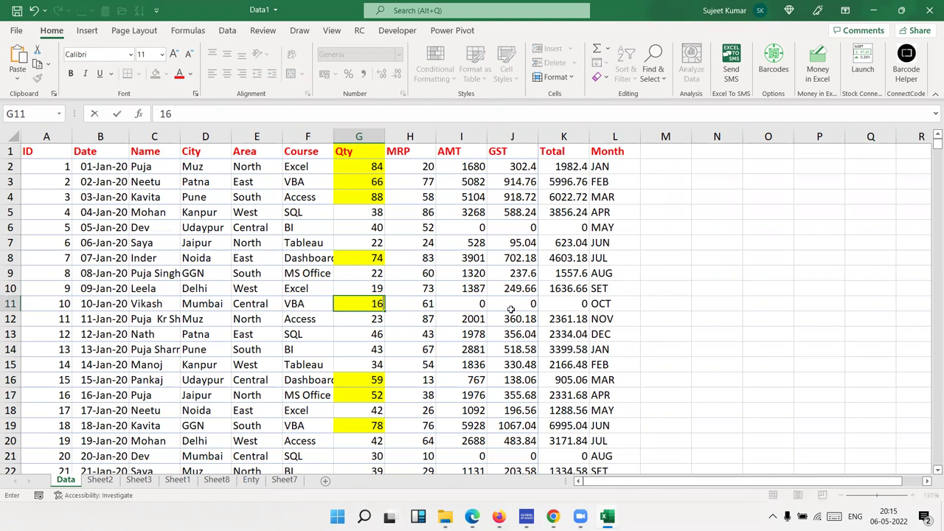
{"action": "key", "text": "Return"}
{"action": "key", "text": "Up"}
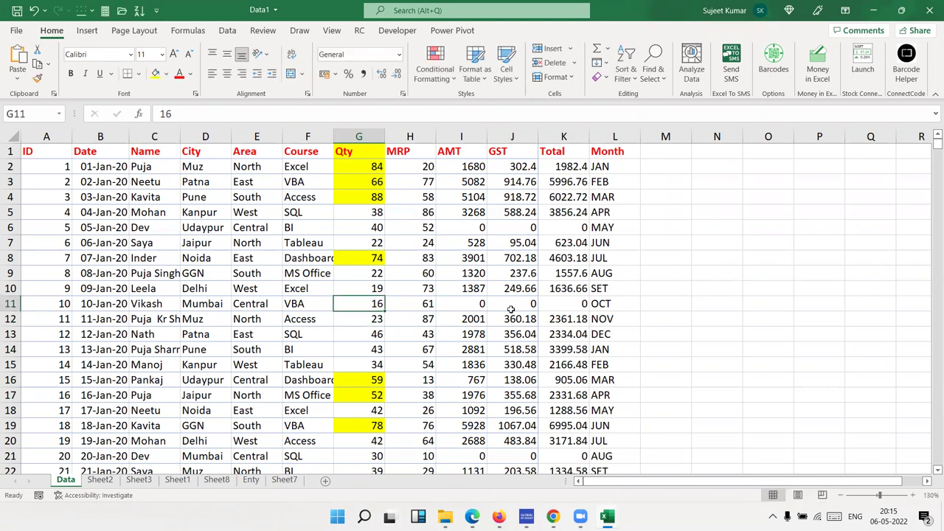
{"action": "left_click", "coordinate": [361, 138]}
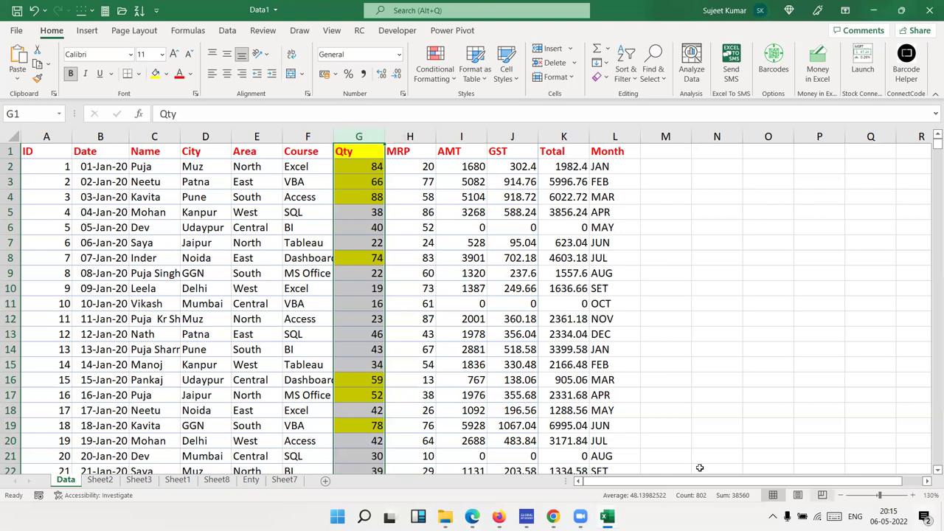
{"action": "left_click", "coordinate": [443, 77]}
{"action": "mouse_move", "coordinate": [449, 103]}
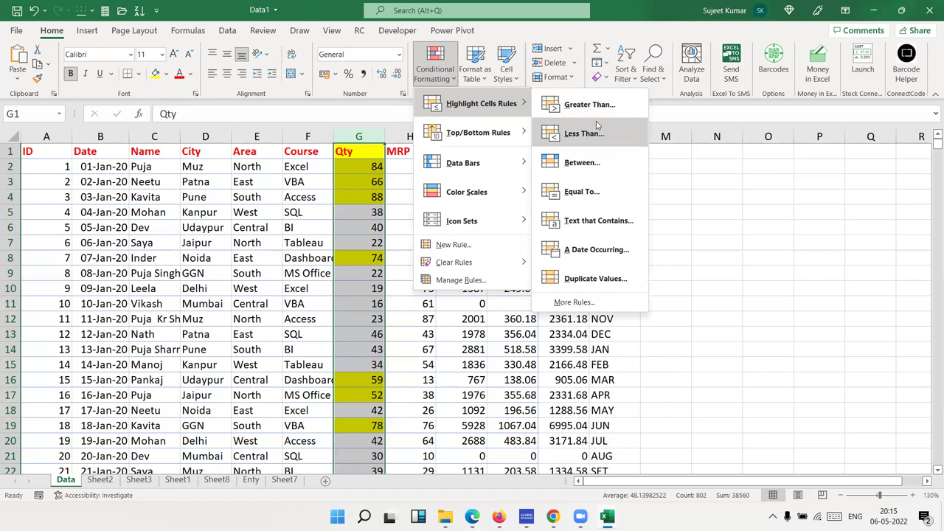
{"action": "left_click", "coordinate": [594, 169]}
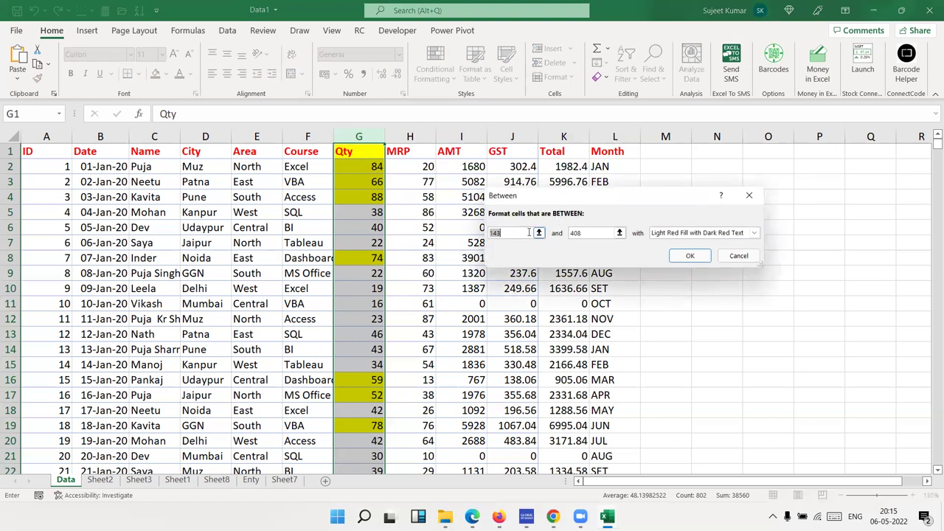
{"action": "type", "text": "50"}
{"action": "key", "text": "Tab"}
{"action": "type", "text": "80"}
{"action": "left_click", "coordinate": [739, 256]}
{"action": "left_click", "coordinate": [435, 62]}
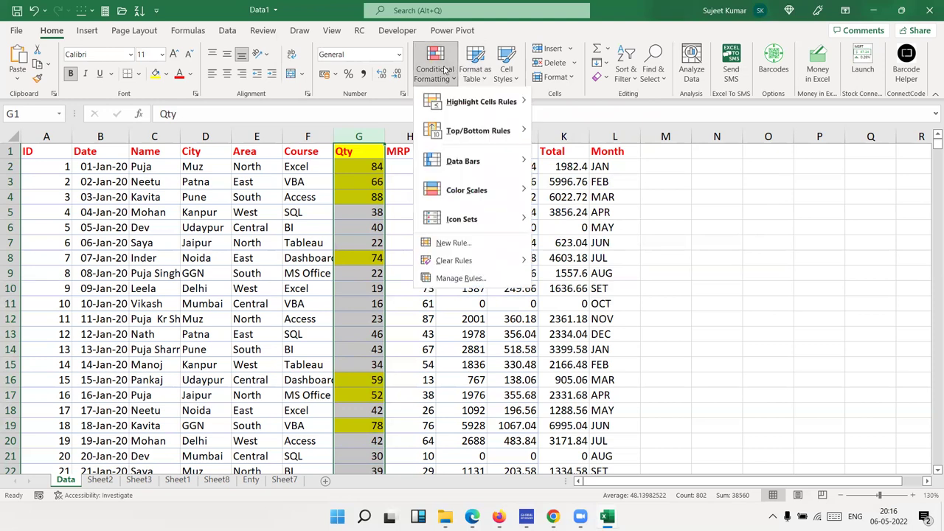
{"action": "mouse_move", "coordinate": [487, 103]}
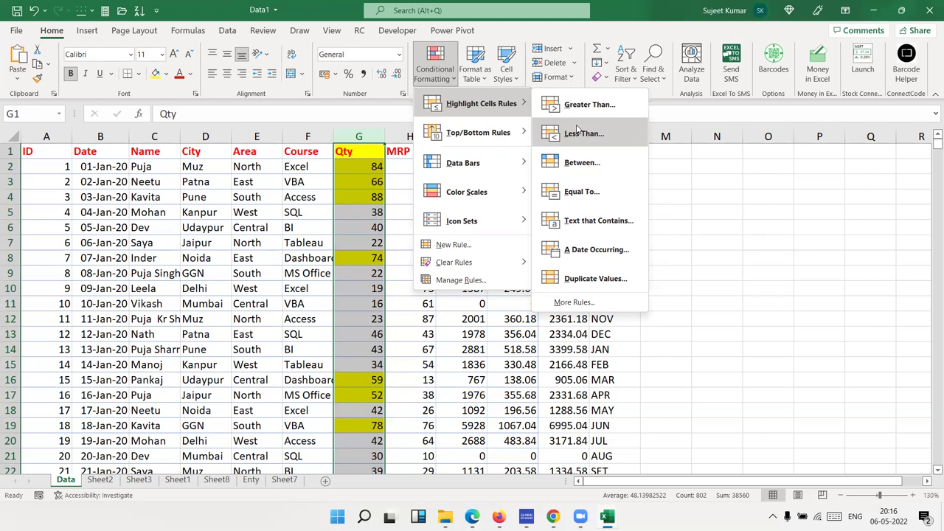
{"action": "key", "text": "Escape"}
{"action": "key", "text": "Escape"}
{"action": "left_click", "coordinate": [125, 174]}
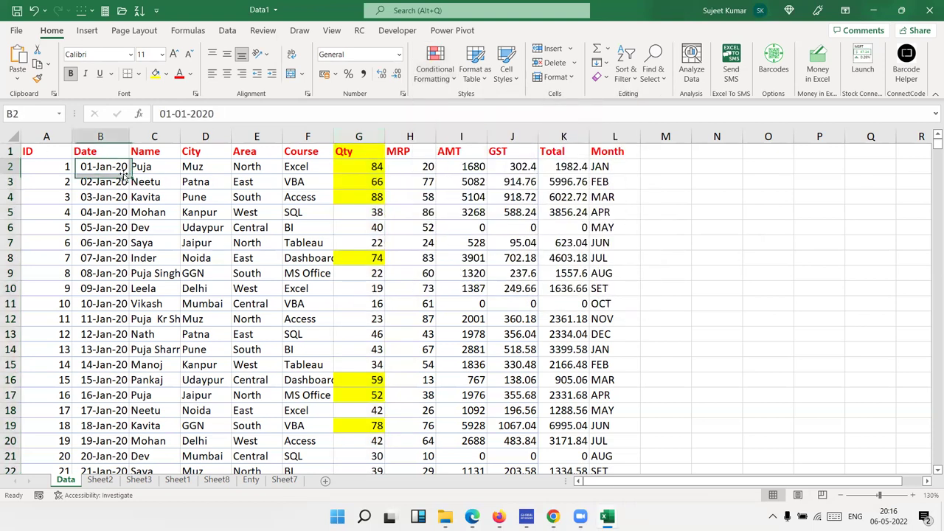
{"action": "left_click", "coordinate": [97, 223]}
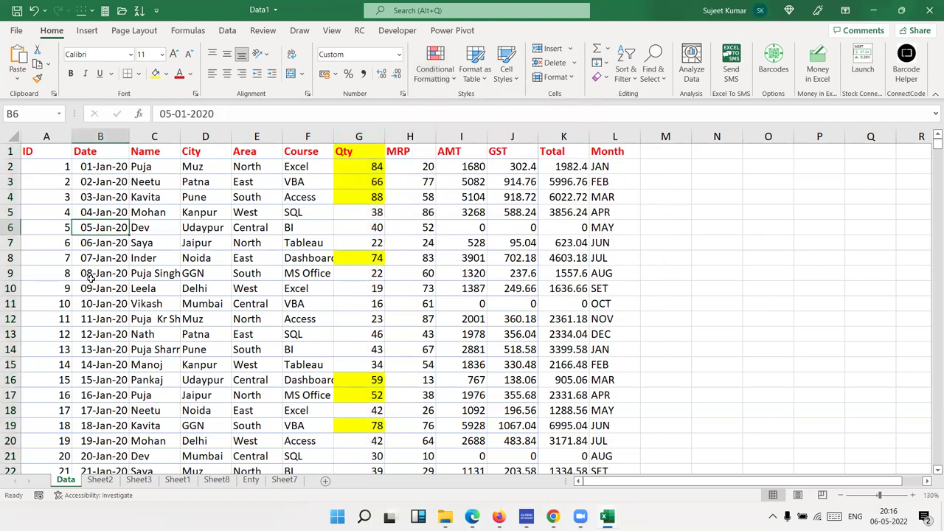
{"action": "left_click", "coordinate": [102, 137]}
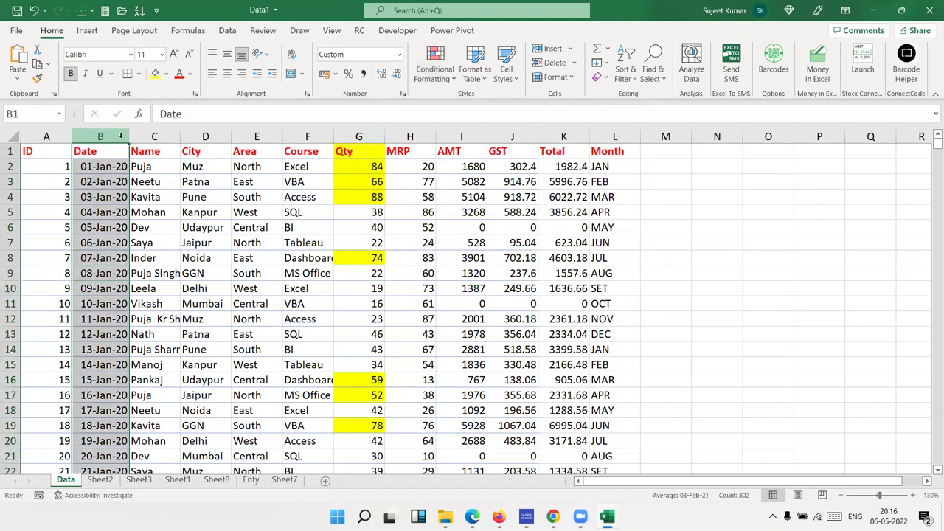
{"action": "left_click", "coordinate": [442, 70]}
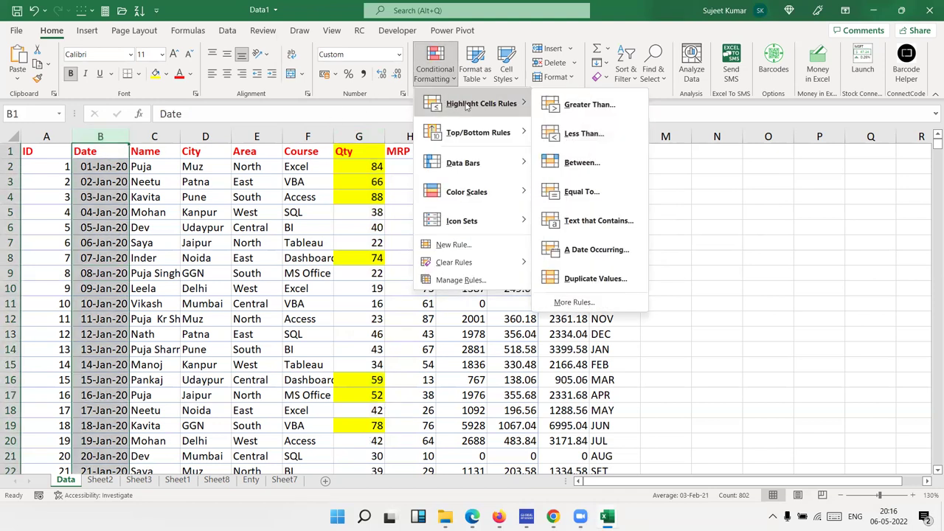
{"action": "left_click", "coordinate": [586, 104]}
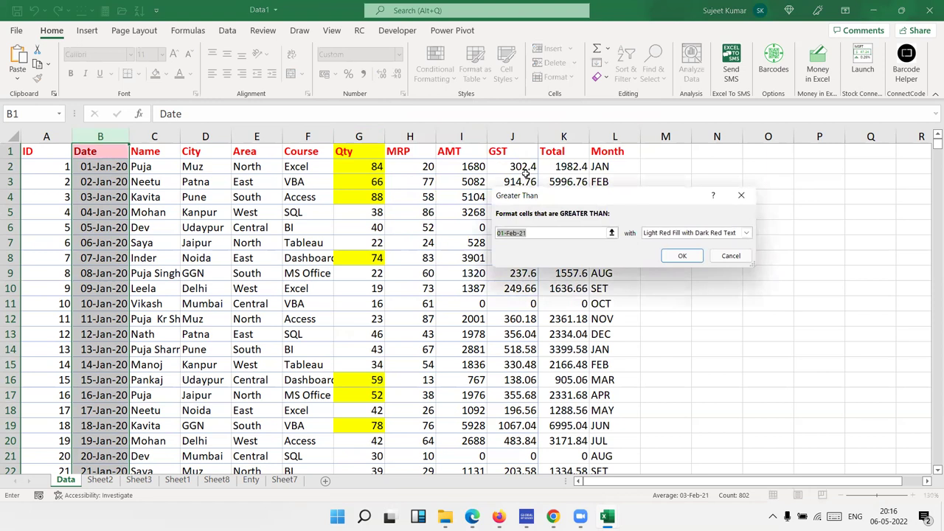
{"action": "type", "text": "8-jan-20"}
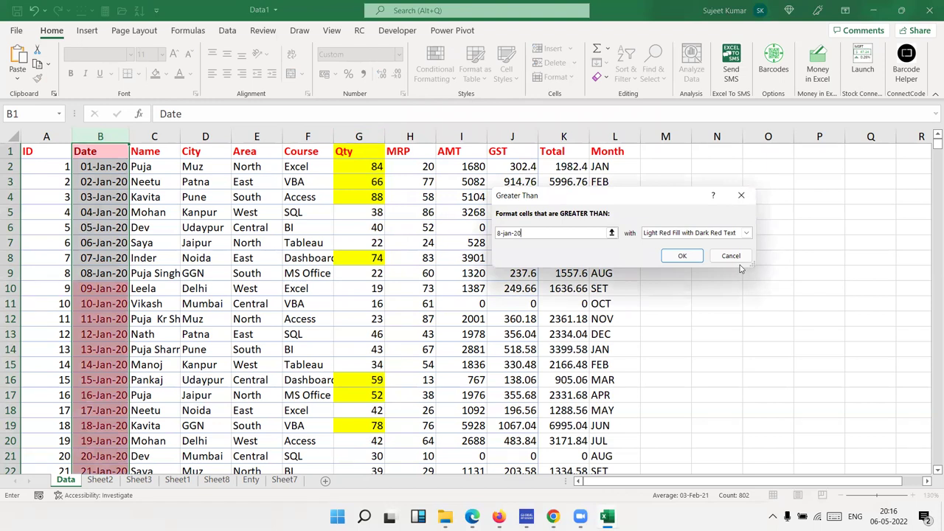
{"action": "left_click", "coordinate": [740, 260]}
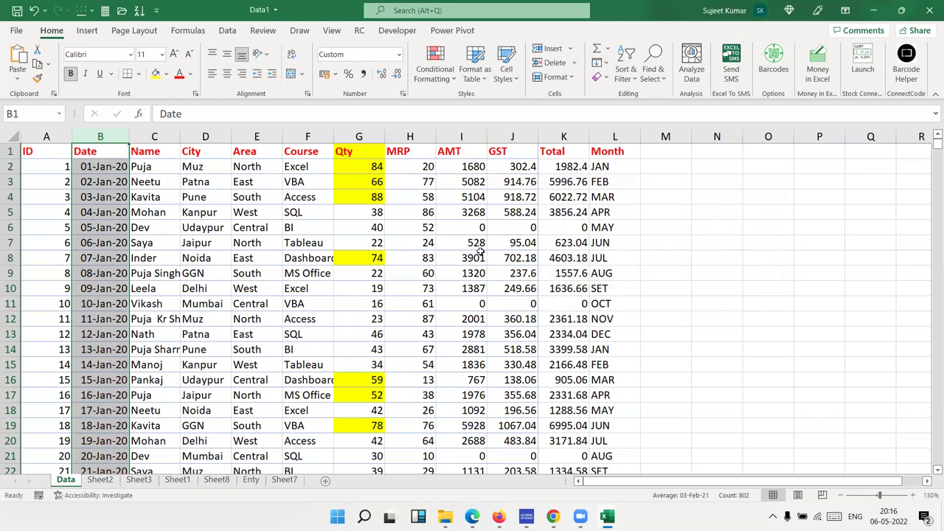
{"action": "left_click", "coordinate": [170, 131]}
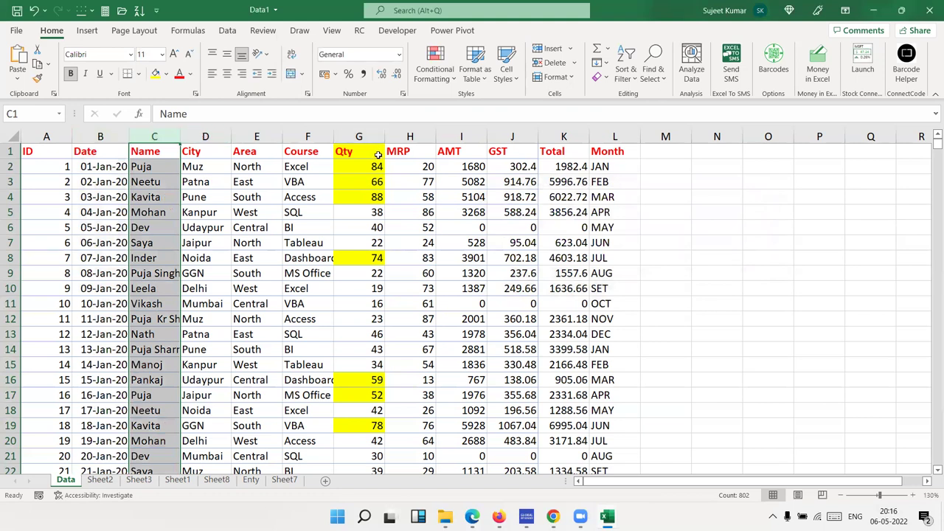
Start an Equal To highlight rule for the Name column C
{"action": "right_click", "coordinate": [157, 139]}
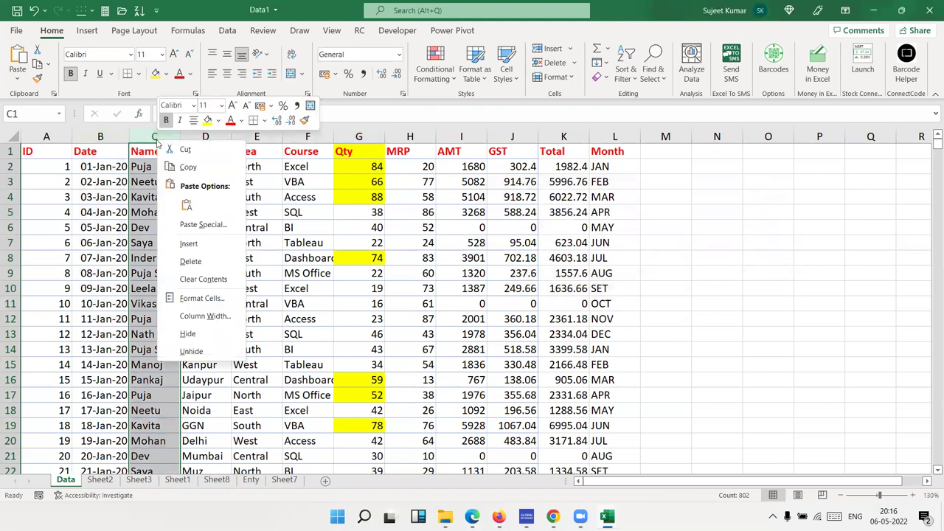
{"action": "left_click", "coordinate": [436, 72]}
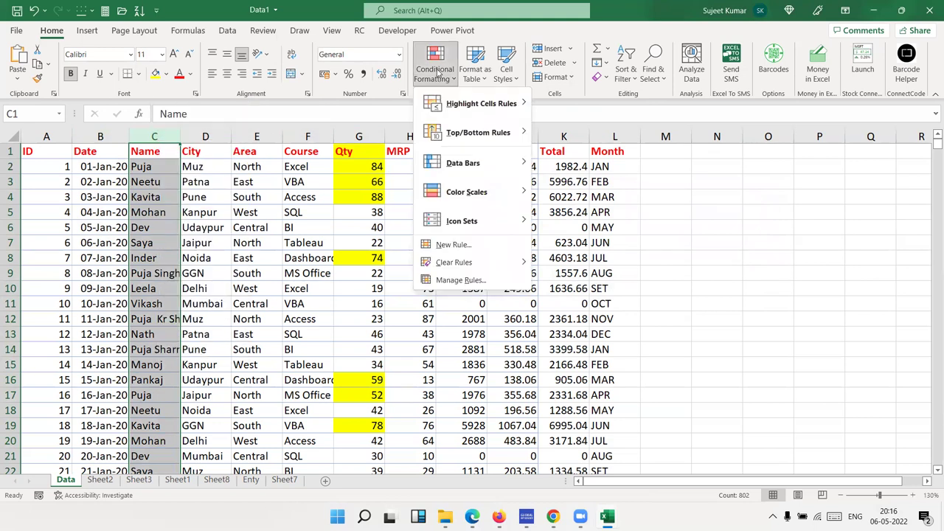
{"action": "left_click", "coordinate": [444, 78]}
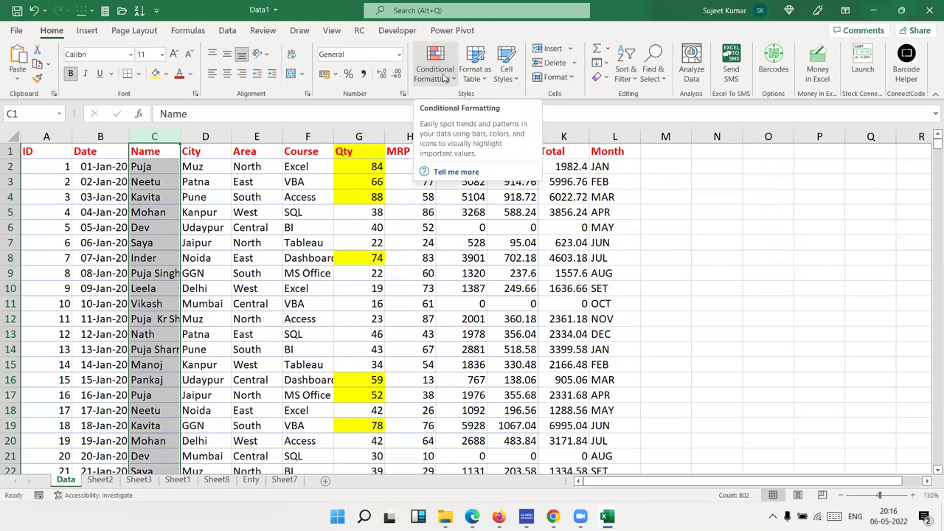
{"action": "left_click", "coordinate": [444, 77]}
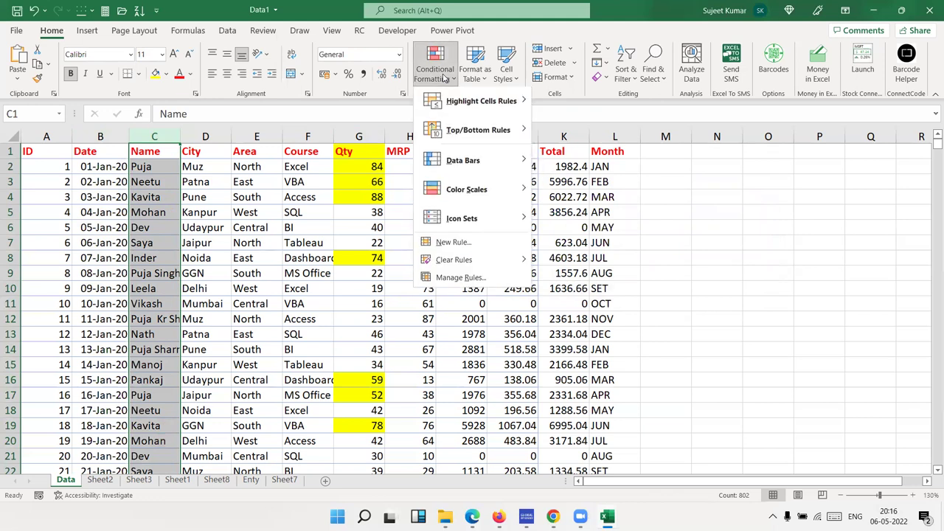
{"action": "mouse_move", "coordinate": [448, 107]}
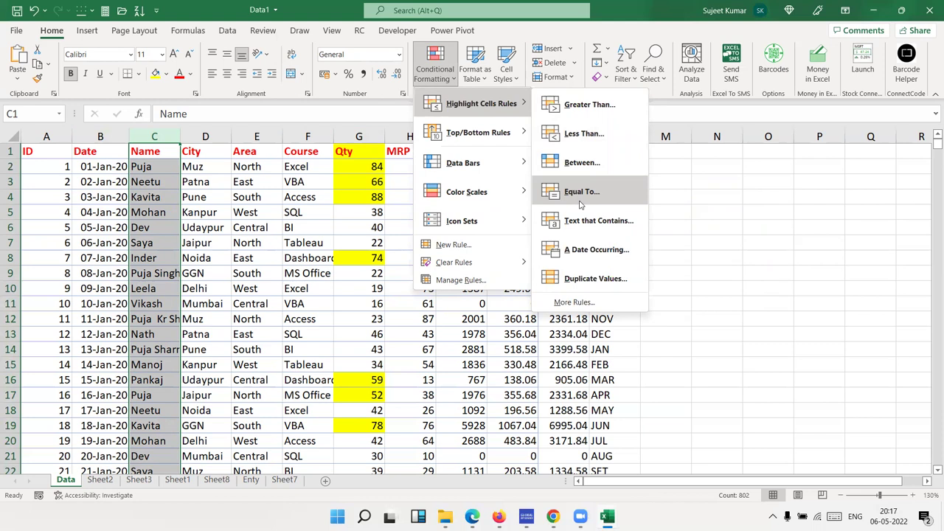
{"action": "left_click", "coordinate": [581, 194]}
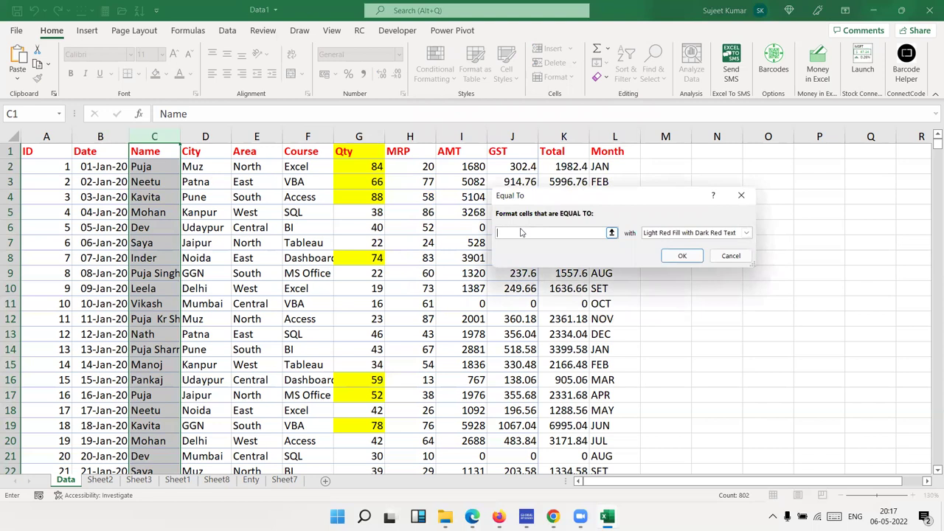
Enter Puja in the Equal To rule, review the preview, then close it unapplied
{"action": "type", "text": "Puja"}
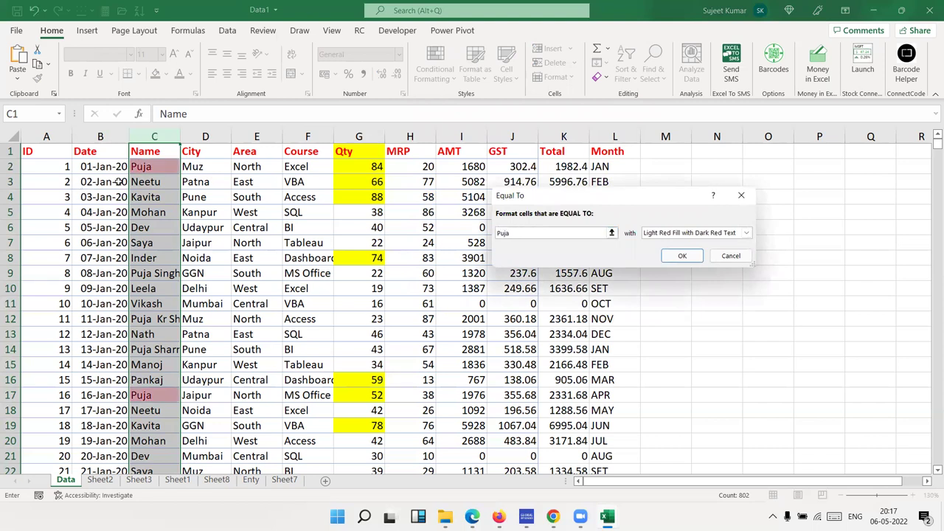
{"action": "scroll", "coordinate": [167, 388], "scroll_direction": "down", "scroll_amount": 2}
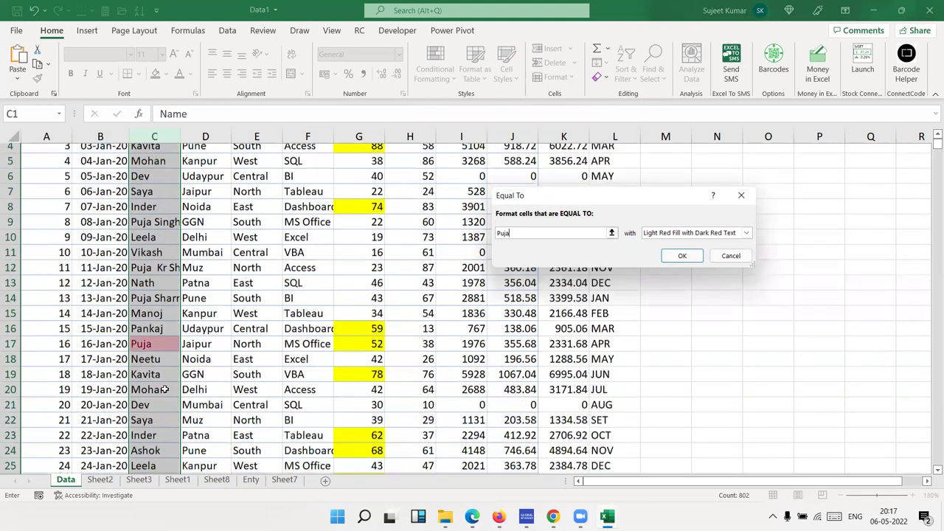
{"action": "scroll", "coordinate": [166, 388], "scroll_direction": "down", "scroll_amount": 1}
{"action": "scroll", "coordinate": [165, 388], "scroll_direction": "down", "scroll_amount": 14}
{"action": "scroll", "coordinate": [164, 389], "scroll_direction": "down", "scroll_amount": 20}
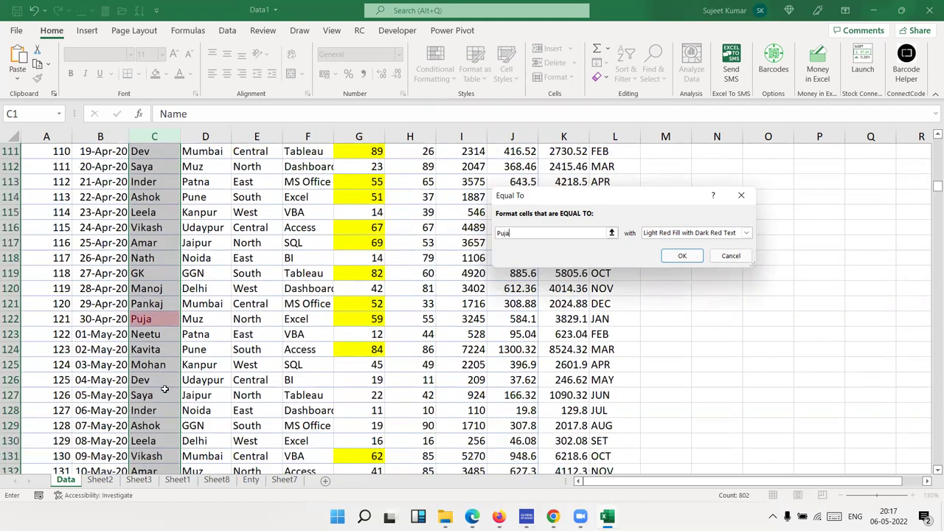
{"action": "scroll", "coordinate": [165, 388], "scroll_direction": "down", "scroll_amount": 7}
{"action": "scroll", "coordinate": [164, 388], "scroll_direction": "down", "scroll_amount": 20}
{"action": "scroll", "coordinate": [164, 388], "scroll_direction": "down", "scroll_amount": 17}
{"action": "scroll", "coordinate": [165, 389], "scroll_direction": "down", "scroll_amount": 13}
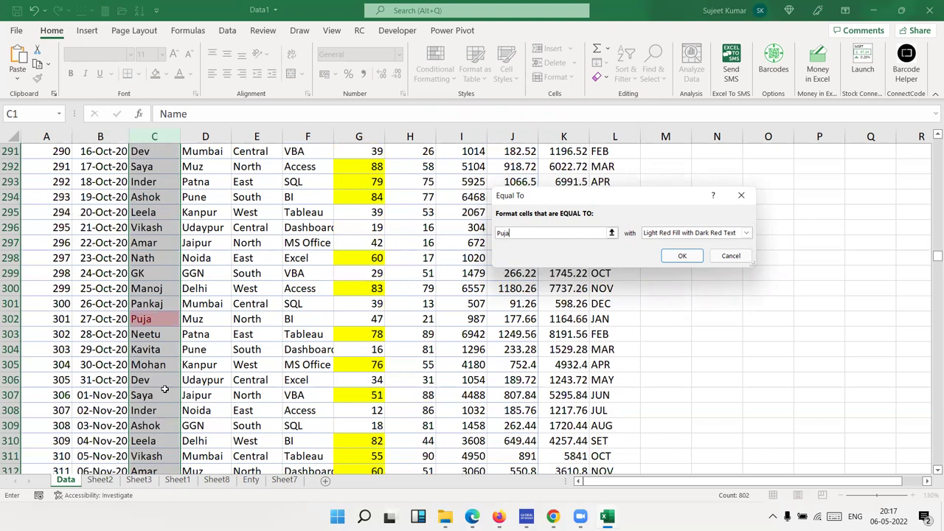
{"action": "scroll", "coordinate": [164, 388], "scroll_direction": "up", "scroll_amount": 1}
{"action": "scroll", "coordinate": [165, 388], "scroll_direction": "up", "scroll_amount": 16}
{"action": "scroll", "coordinate": [164, 389], "scroll_direction": "up", "scroll_amount": 10}
{"action": "scroll", "coordinate": [165, 388], "scroll_direction": "up", "scroll_amount": 20}
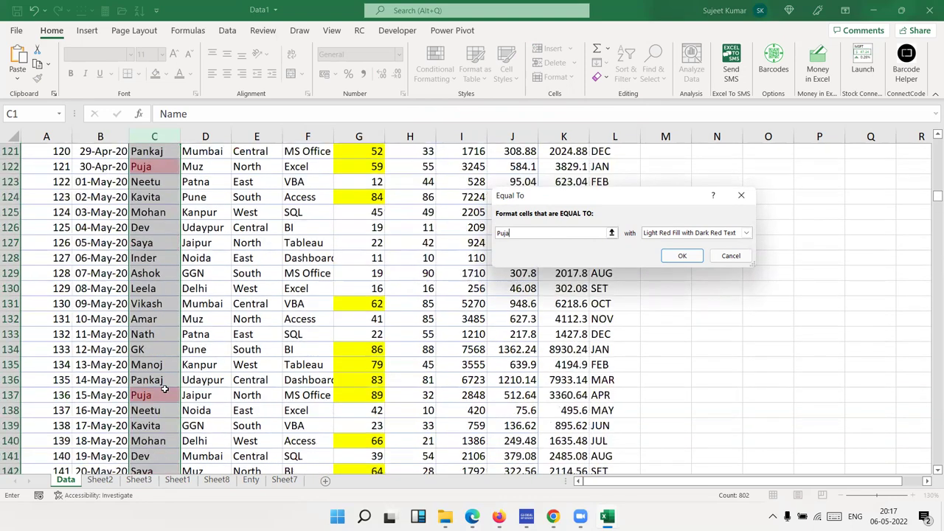
{"action": "scroll", "coordinate": [165, 389], "scroll_direction": "up", "scroll_amount": 7}
{"action": "scroll", "coordinate": [164, 389], "scroll_direction": "up", "scroll_amount": 13}
{"action": "scroll", "coordinate": [165, 388], "scroll_direction": "up", "scroll_amount": 1}
{"action": "scroll", "coordinate": [164, 389], "scroll_direction": "up", "scroll_amount": 19}
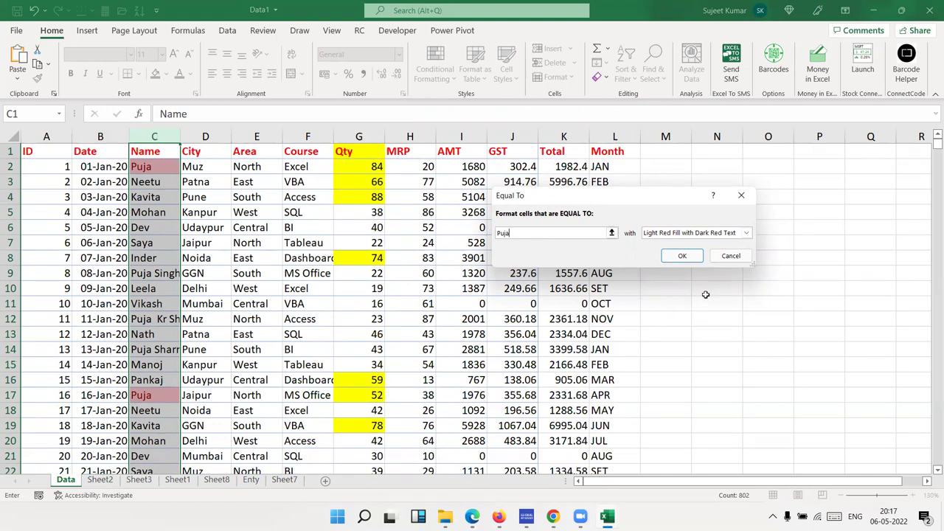
{"action": "left_click", "coordinate": [748, 203]}
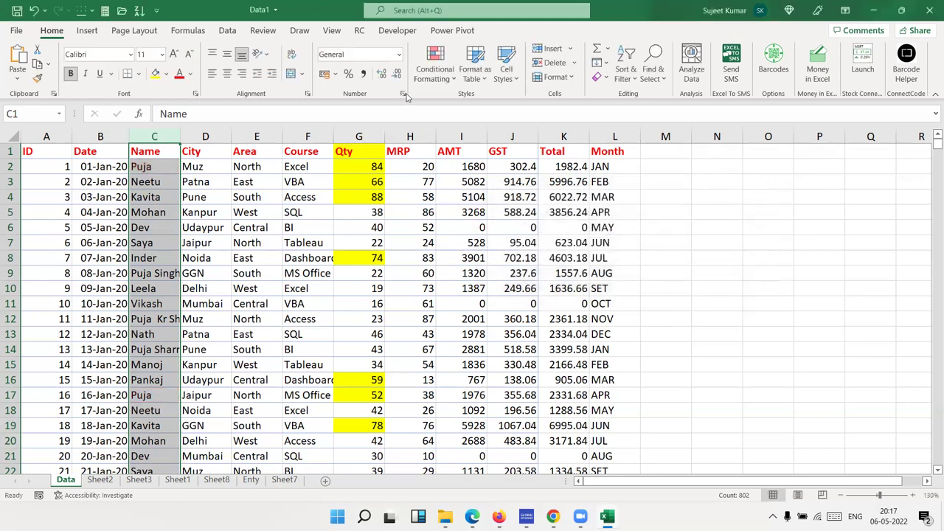
{"action": "left_click", "coordinate": [437, 81]}
{"action": "left_click", "coordinate": [437, 81]}
{"action": "left_click", "coordinate": [410, 137]}
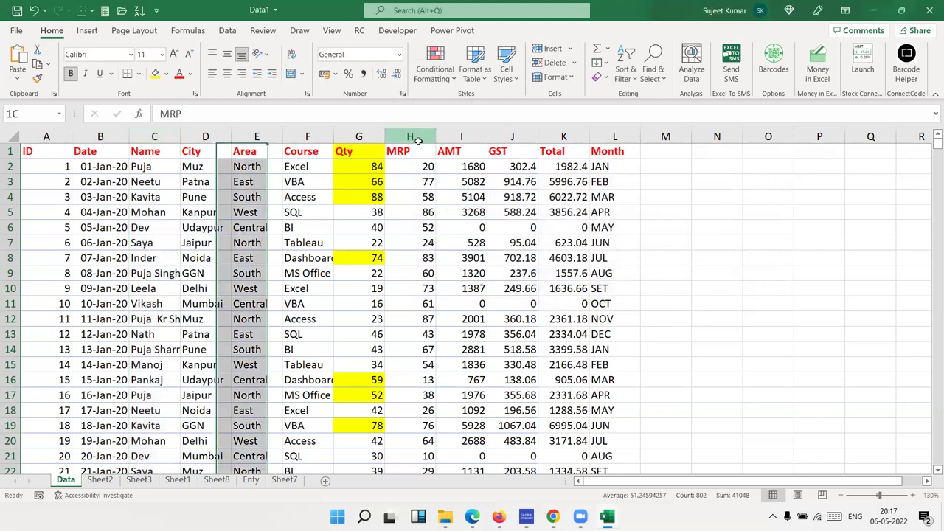
{"action": "left_click", "coordinate": [436, 74]}
{"action": "mouse_move", "coordinate": [479, 103]}
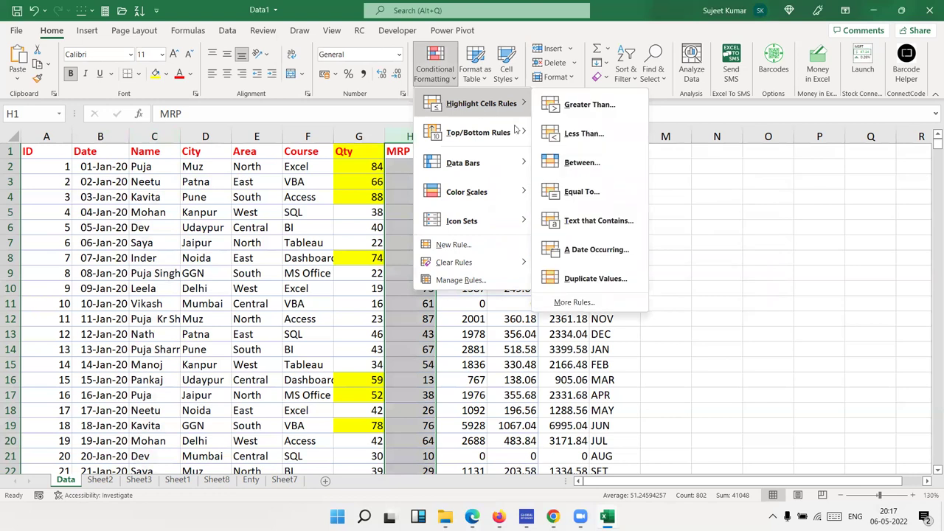
{"action": "left_click", "coordinate": [571, 193]}
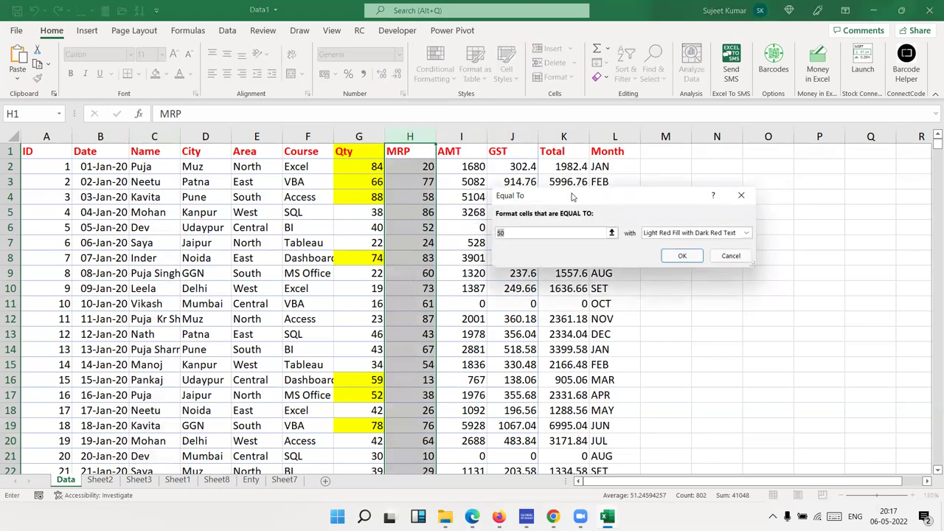
{"action": "type", "text": "83"}
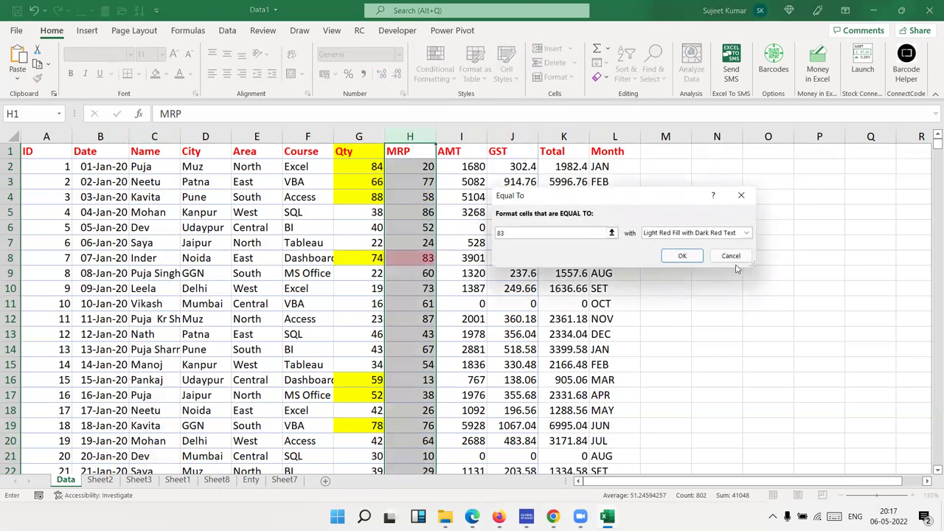
{"action": "left_click", "coordinate": [731, 257]}
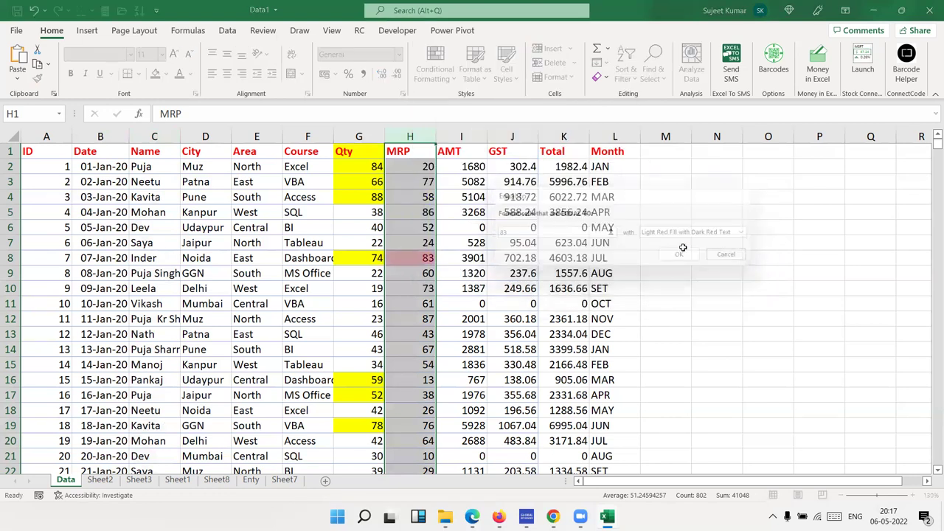
{"action": "left_click", "coordinate": [103, 137]}
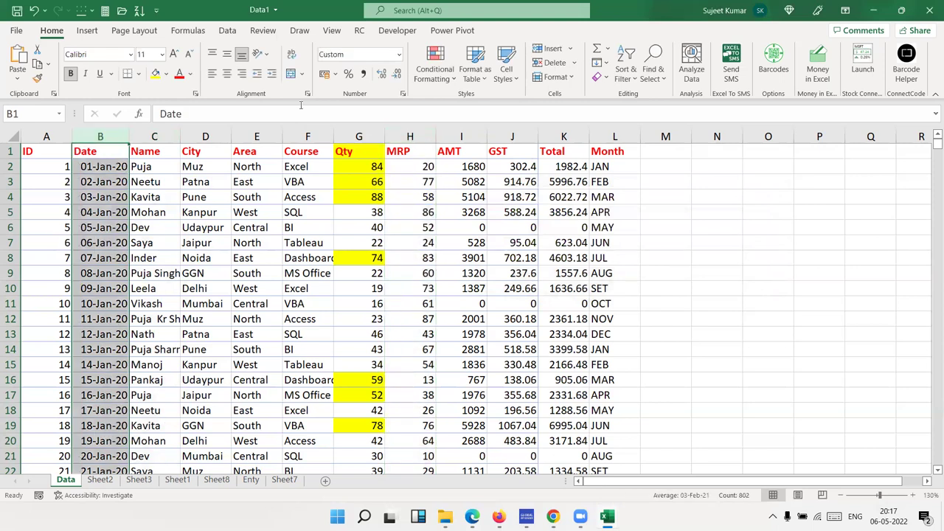
{"action": "left_click", "coordinate": [451, 68]}
{"action": "mouse_move", "coordinate": [472, 104]}
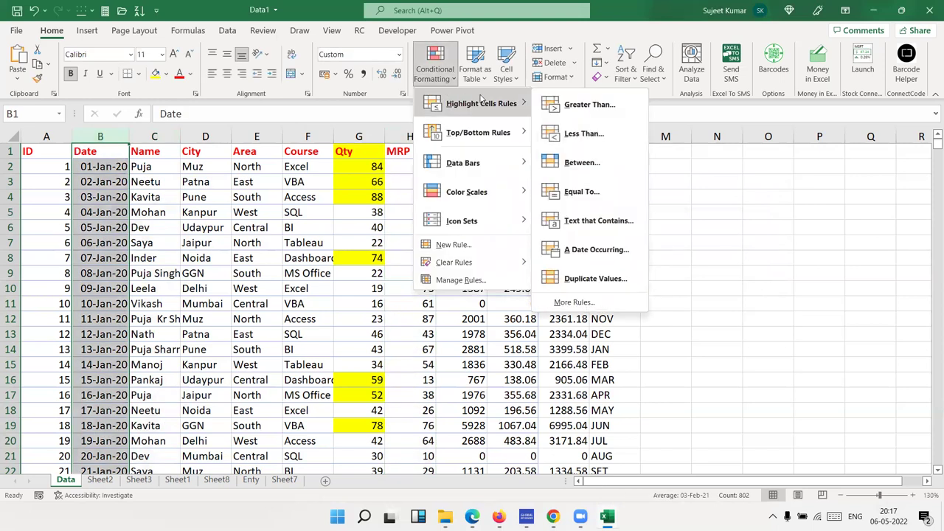
{"action": "left_click", "coordinate": [583, 191]}
{"action": "type", "text": "10-"}
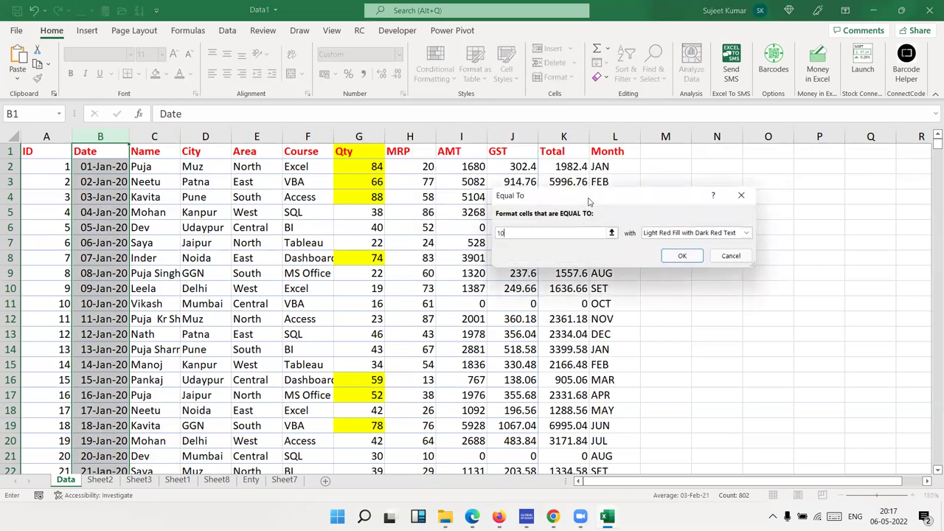
{"action": "type", "text": "jan-20"}
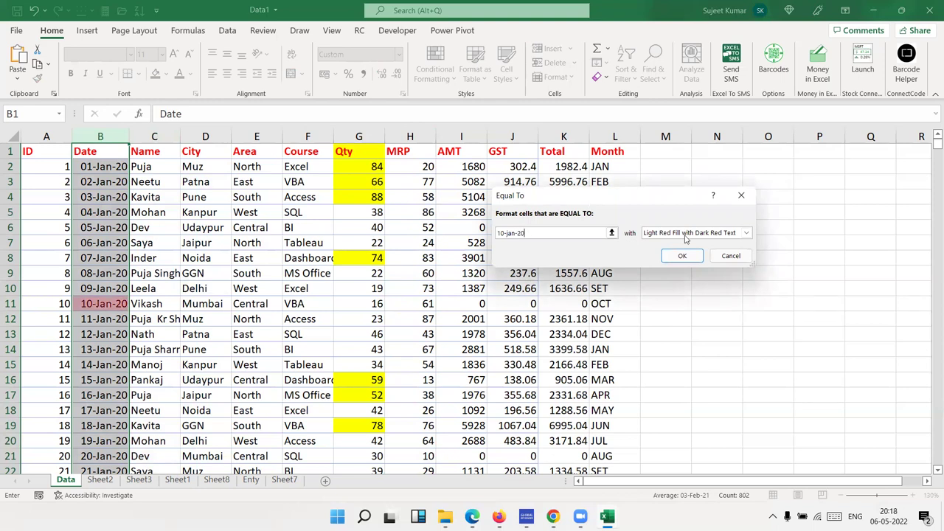
{"action": "left_click", "coordinate": [718, 255]}
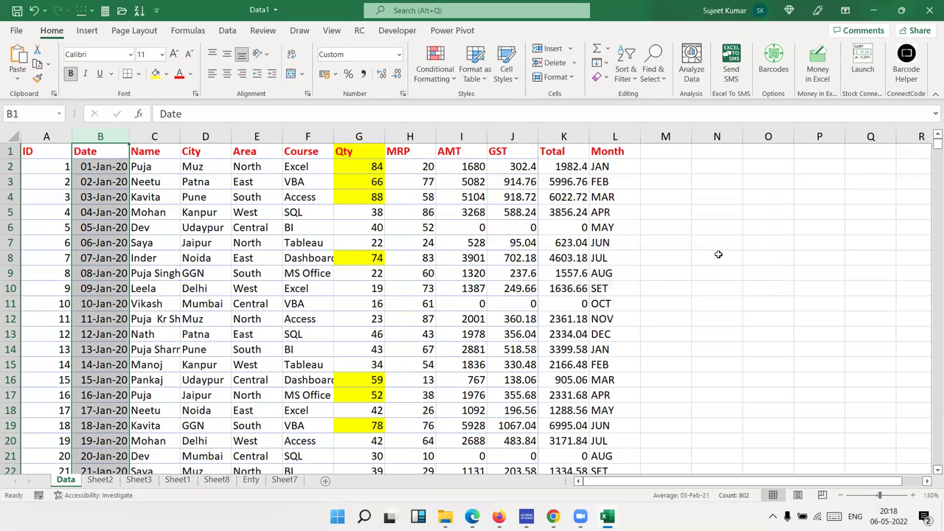
Preview an Equal To Puja rule on column C, cancel it, then reopen Highlight Cells Rules
{"action": "left_click", "coordinate": [171, 137]}
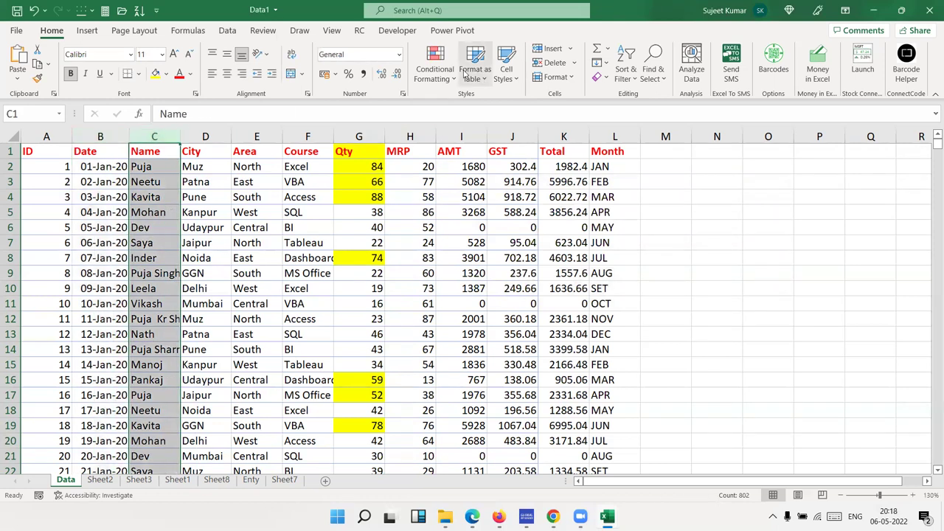
{"action": "left_click", "coordinate": [436, 66]}
{"action": "mouse_move", "coordinate": [480, 103]}
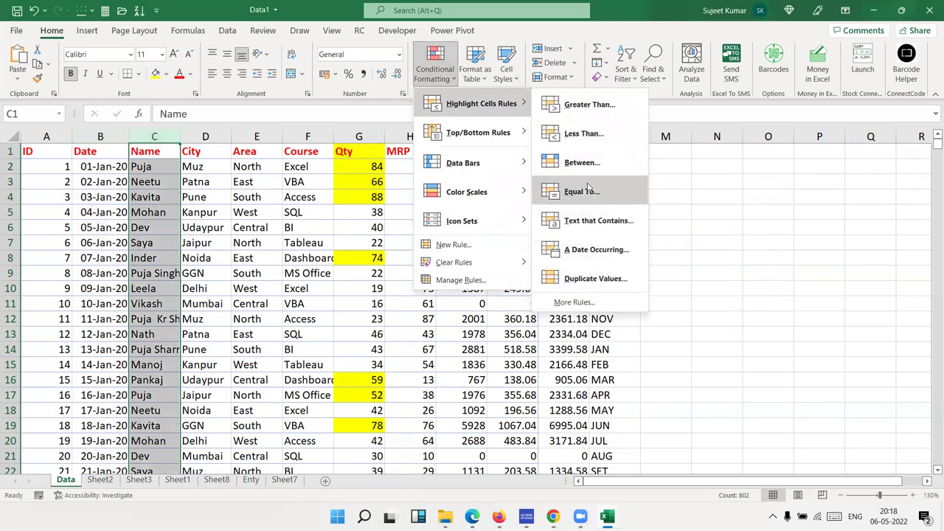
{"action": "left_click", "coordinate": [588, 191]}
{"action": "type", "text": "Puja"}
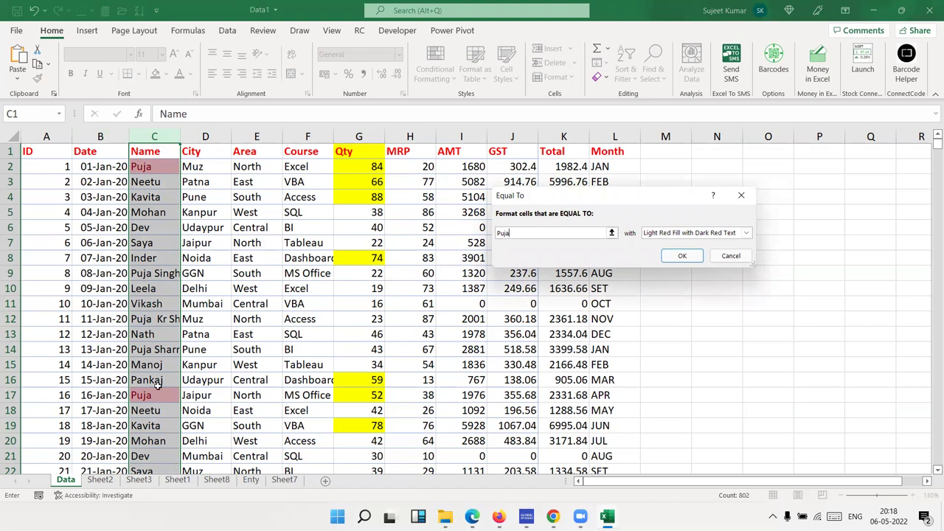
{"action": "left_click", "coordinate": [738, 259]}
{"action": "left_click", "coordinate": [435, 60]}
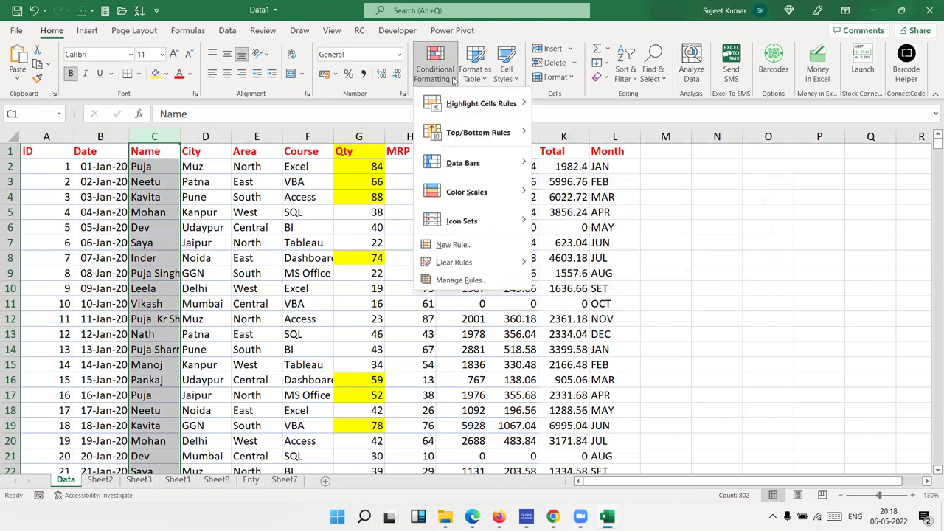
{"action": "mouse_move", "coordinate": [468, 103]}
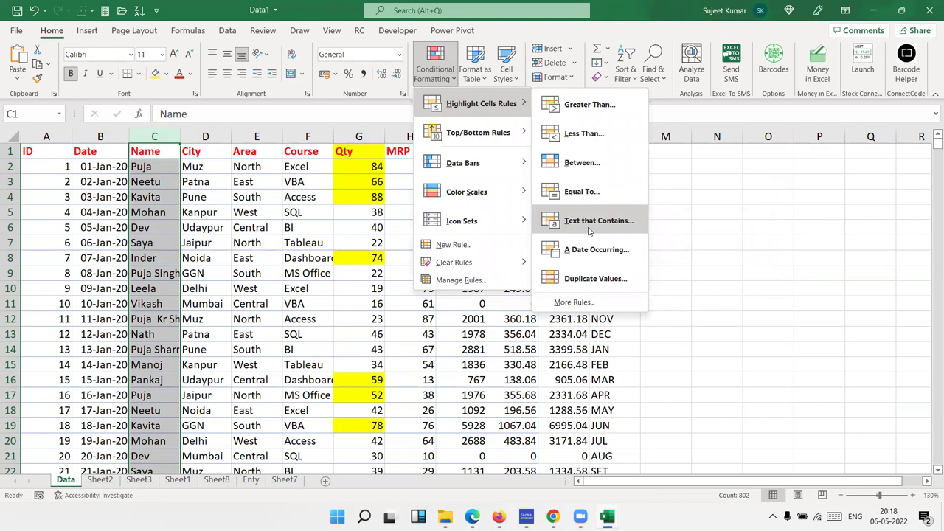
Preview a Text That Contains 'puja' rule on the names, then cancel it
{"action": "left_click", "coordinate": [589, 220]}
{"action": "double_click", "coordinate": [503, 232]}
{"action": "type", "text": "puja"}
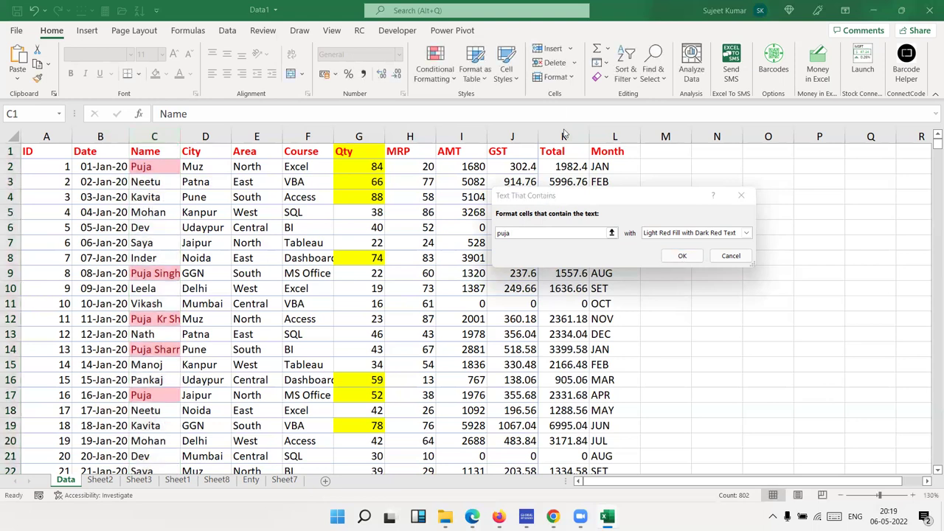
{"action": "left_click", "coordinate": [682, 255]}
{"action": "left_click", "coordinate": [741, 195]}
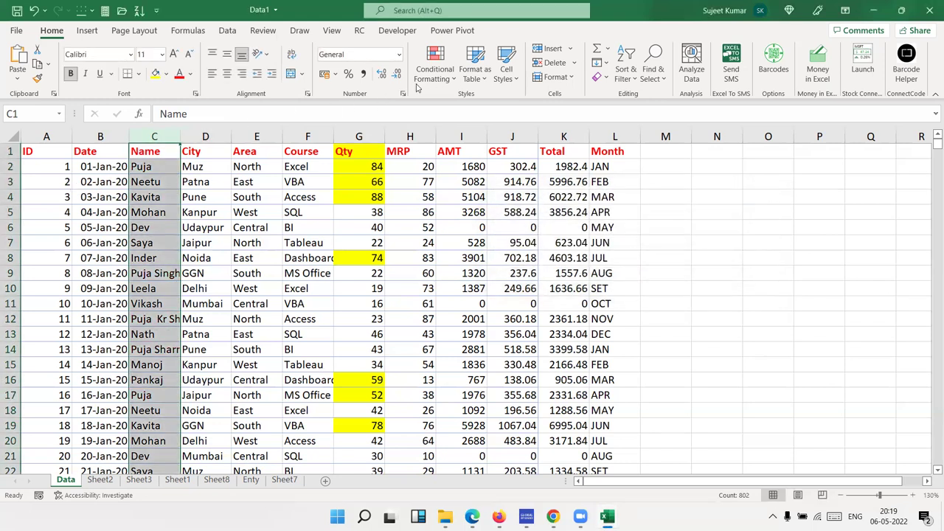
Dismiss the Conditional Formatting menu and select the first date cell B2
{"action": "left_click", "coordinate": [431, 73]}
{"action": "mouse_move", "coordinate": [480, 103]}
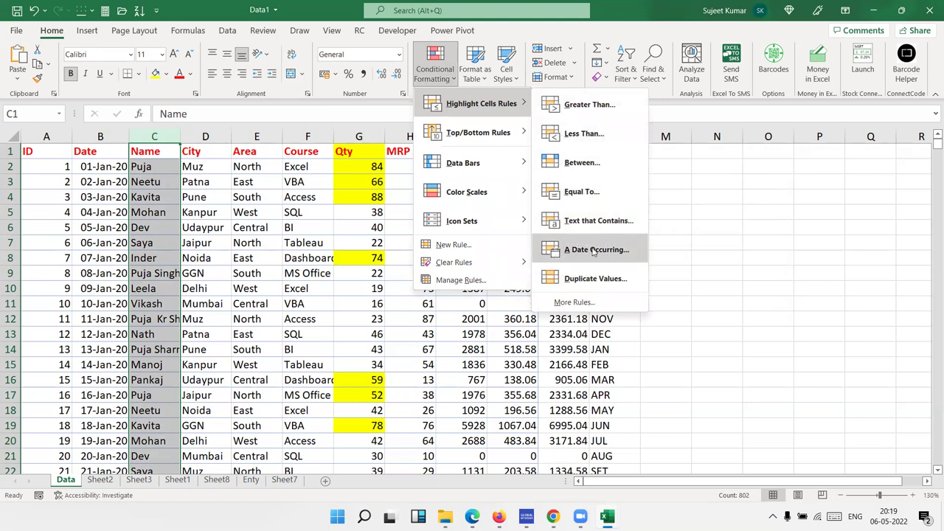
{"action": "key", "text": "Escape"}
{"action": "key", "text": "Escape"}
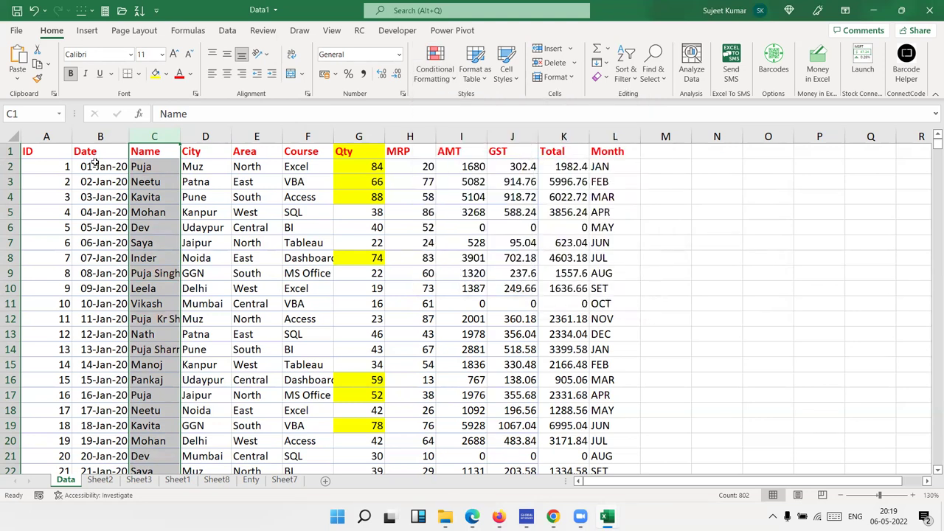
{"action": "left_click", "coordinate": [94, 149]}
{"action": "left_click", "coordinate": [90, 167]}
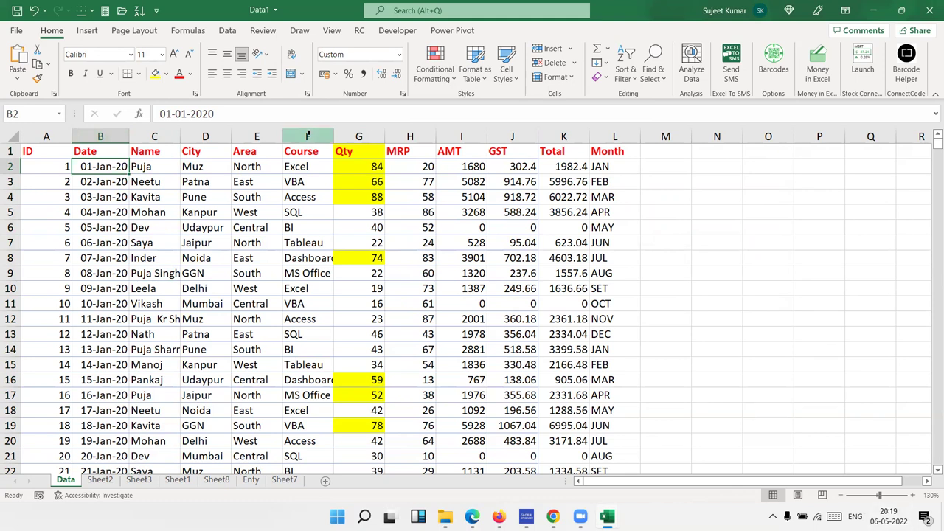
Correct B2 to 1/5 (01-May-22) and fill daily dates down the Date column
{"action": "type", "text": "5/1"}
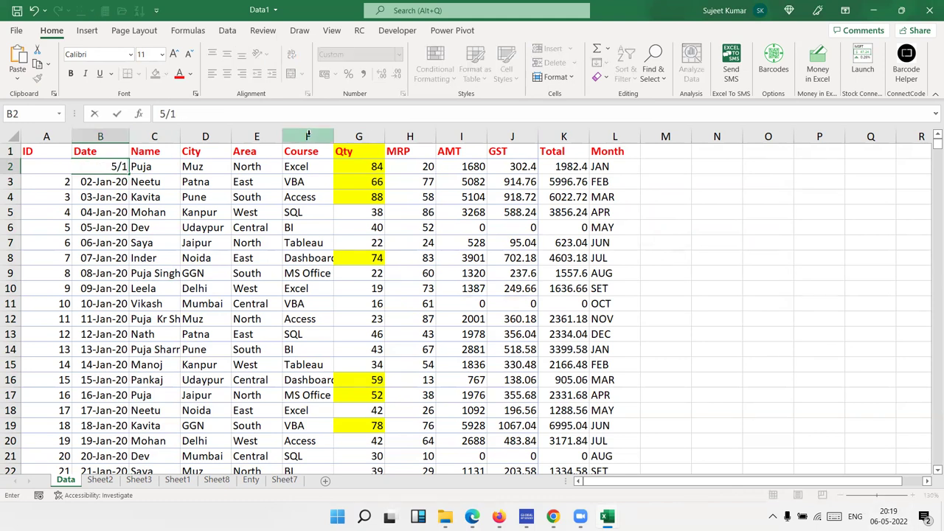
{"action": "key", "text": "Return"}
{"action": "key", "text": "Up"}
{"action": "type", "text": "1/5"}
{"action": "key", "text": "Return"}
{"action": "key", "text": "Up"}
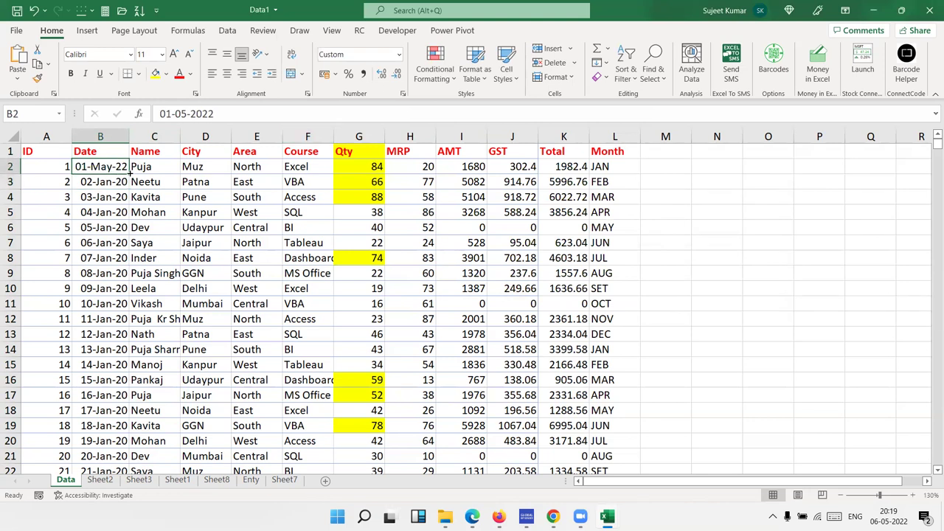
{"action": "double_click", "coordinate": [129, 174]}
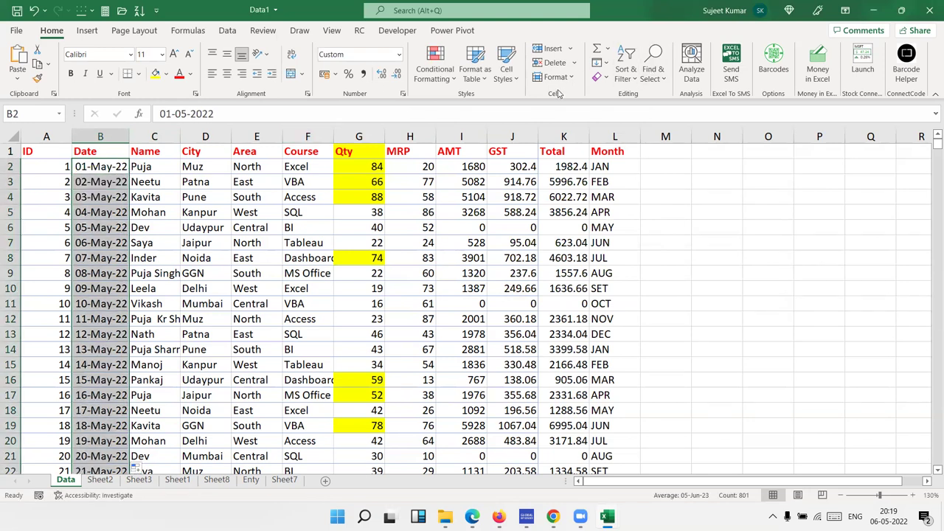
{"action": "left_click", "coordinate": [440, 80]}
{"action": "mouse_move", "coordinate": [476, 104]}
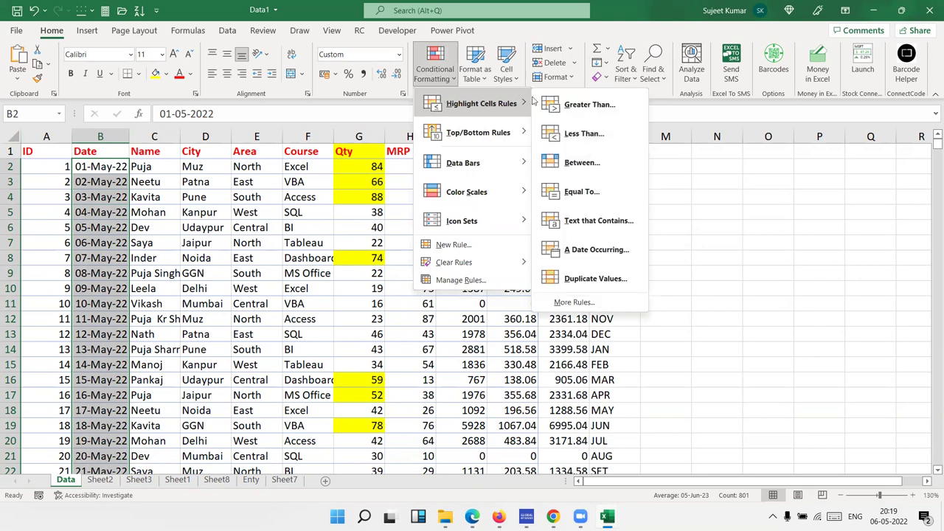
{"action": "left_click", "coordinate": [600, 192]}
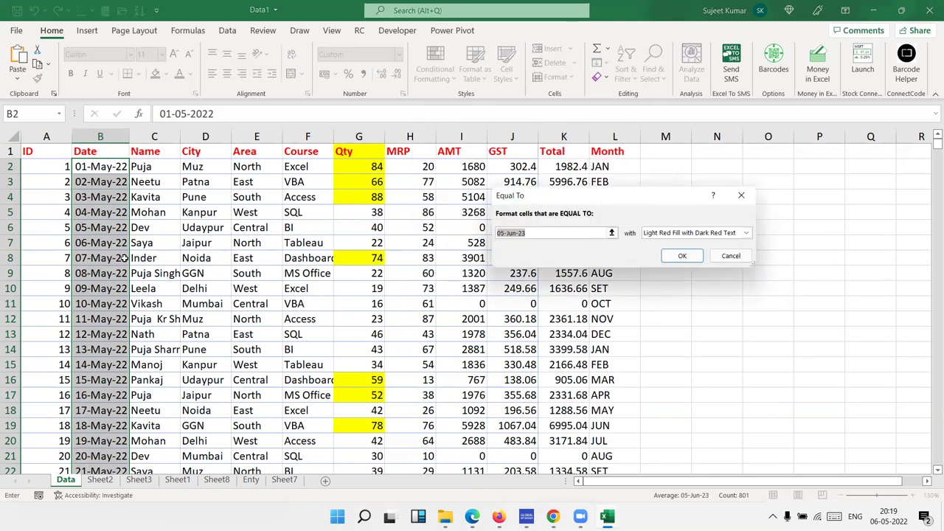
{"action": "type", "text": "06-may"}
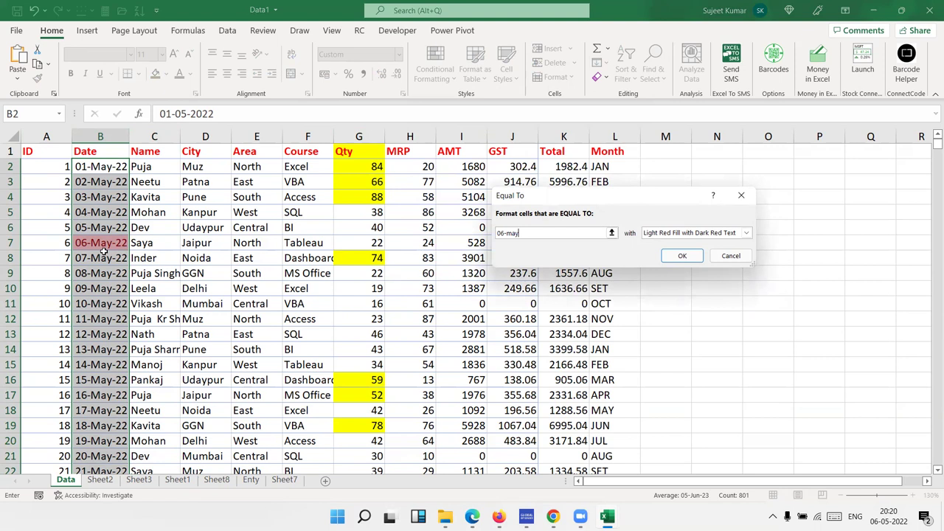
{"action": "key", "text": "Escape"}
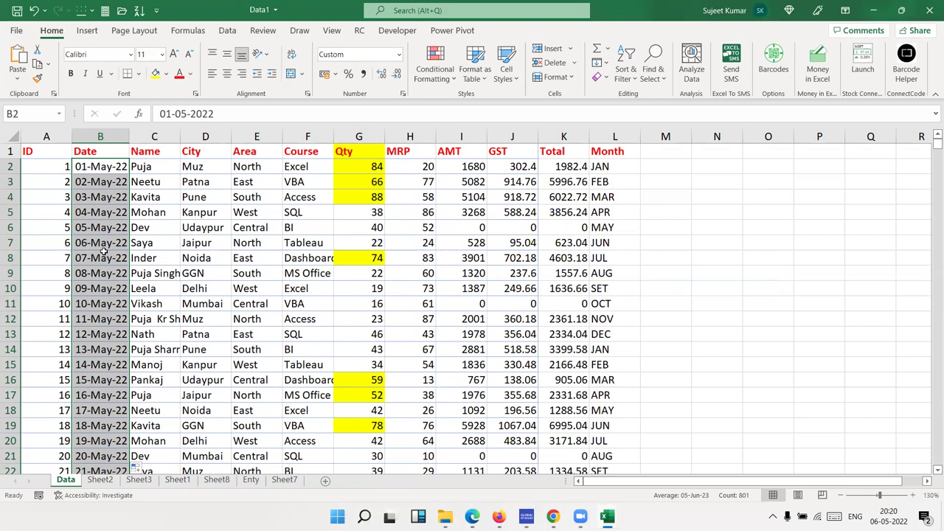
{"action": "left_click", "coordinate": [437, 74]}
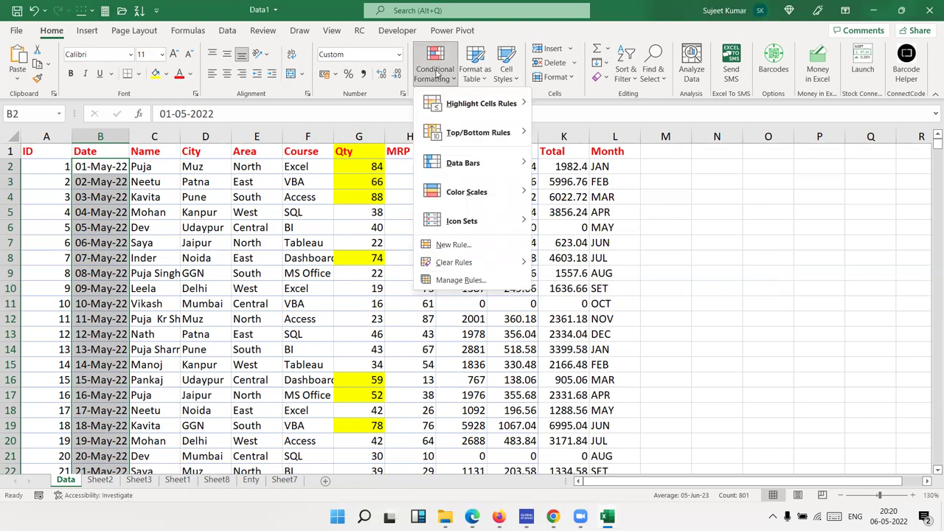
{"action": "mouse_move", "coordinate": [502, 103]}
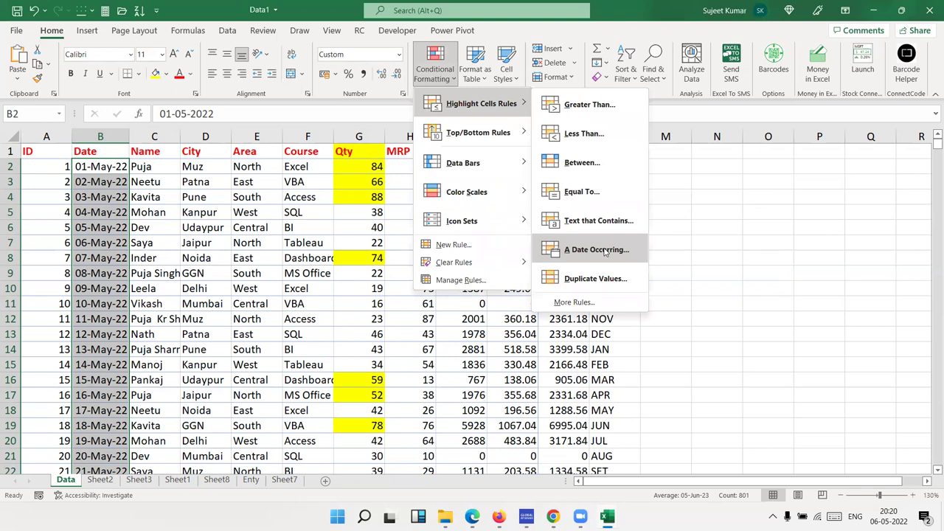
{"action": "left_click", "coordinate": [605, 252]}
{"action": "left_click", "coordinate": [544, 219]}
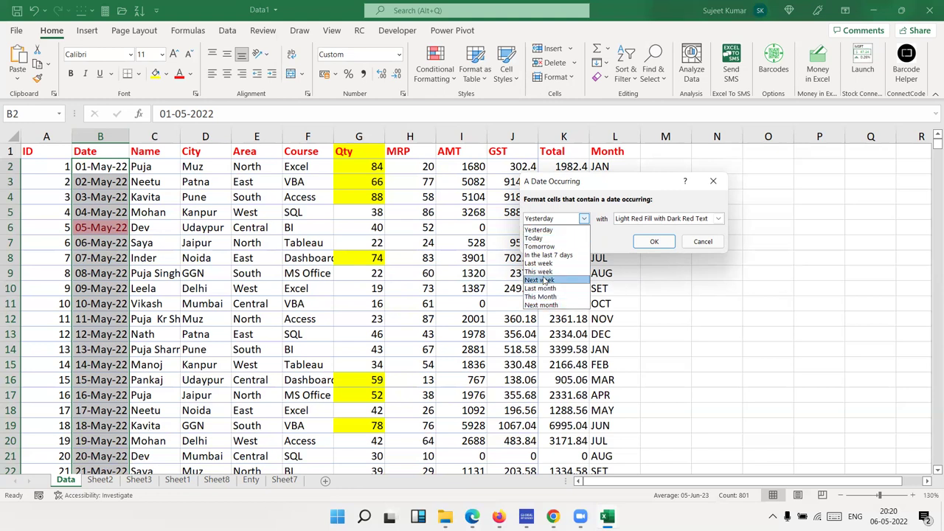
{"action": "left_click", "coordinate": [537, 239]}
{"action": "left_click", "coordinate": [534, 220]}
{"action": "left_click", "coordinate": [543, 247]}
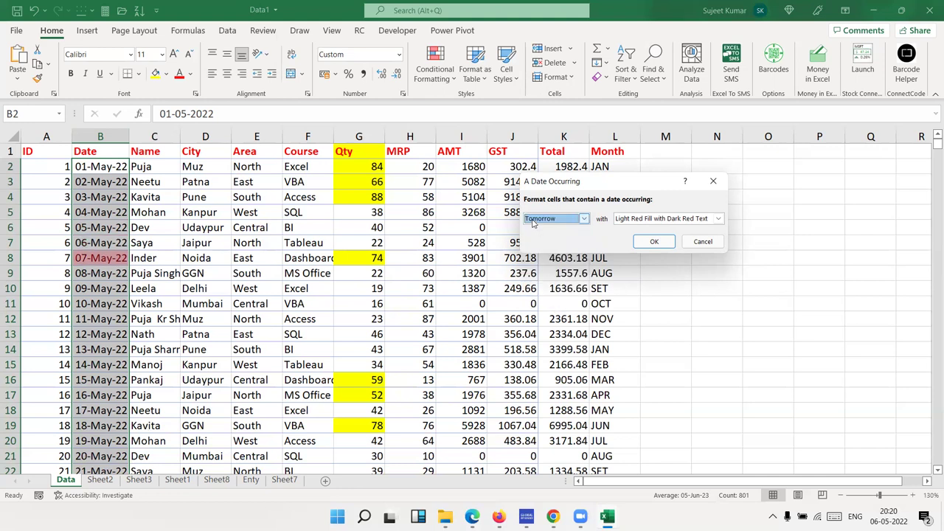
{"action": "left_click", "coordinate": [535, 220]}
{"action": "left_click", "coordinate": [546, 259]}
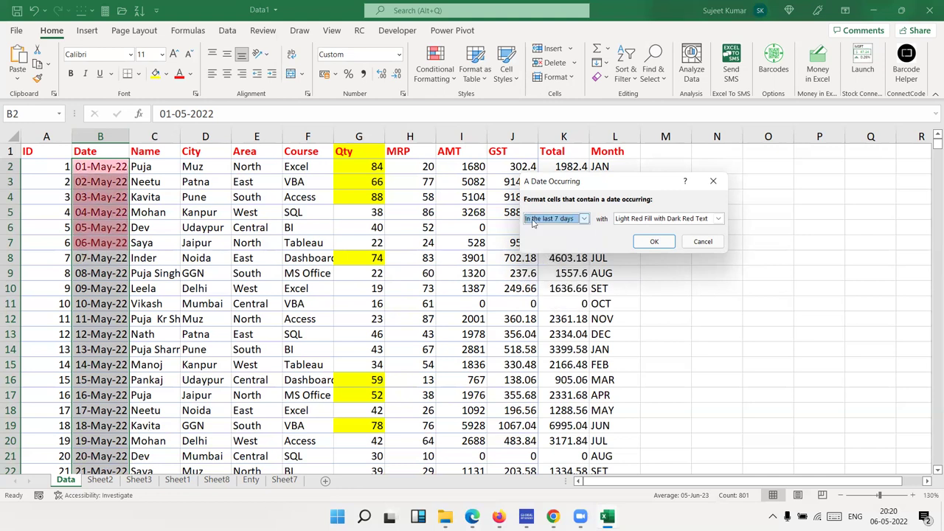
{"action": "left_click", "coordinate": [533, 221]}
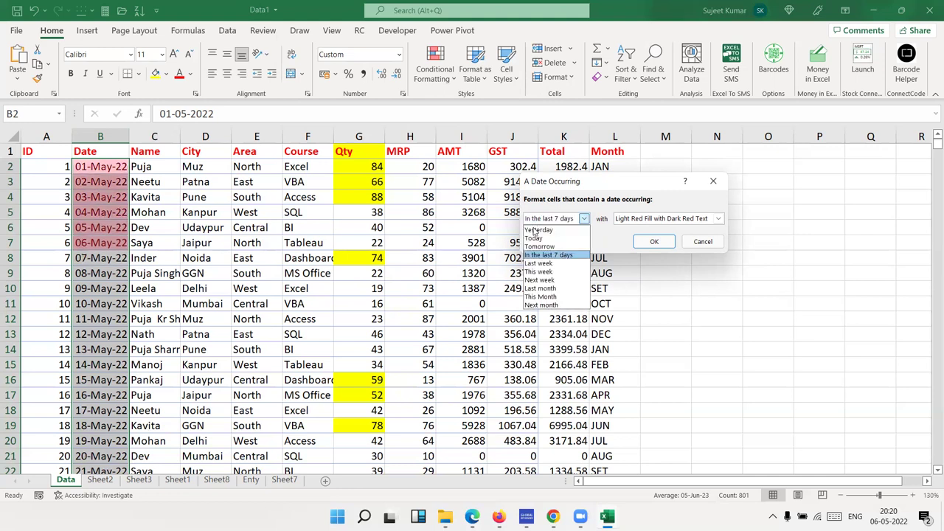
{"action": "left_click", "coordinate": [547, 273]}
{"action": "left_click", "coordinate": [544, 220]}
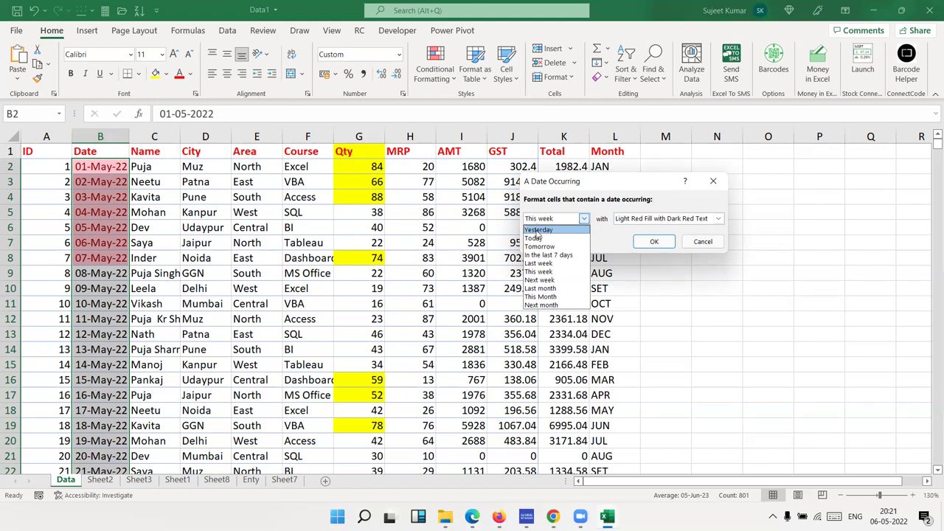
{"action": "left_click", "coordinate": [552, 280]}
{"action": "left_click", "coordinate": [542, 220]}
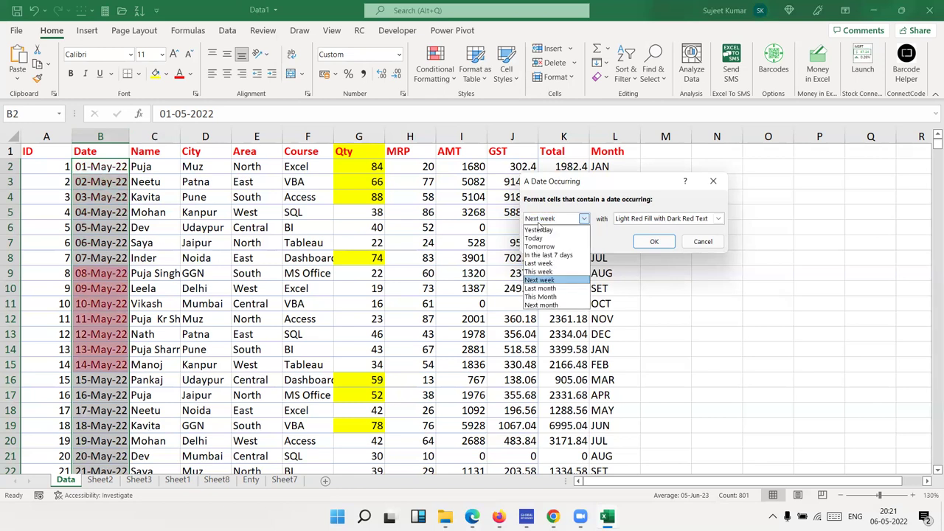
{"action": "left_click", "coordinate": [556, 297]}
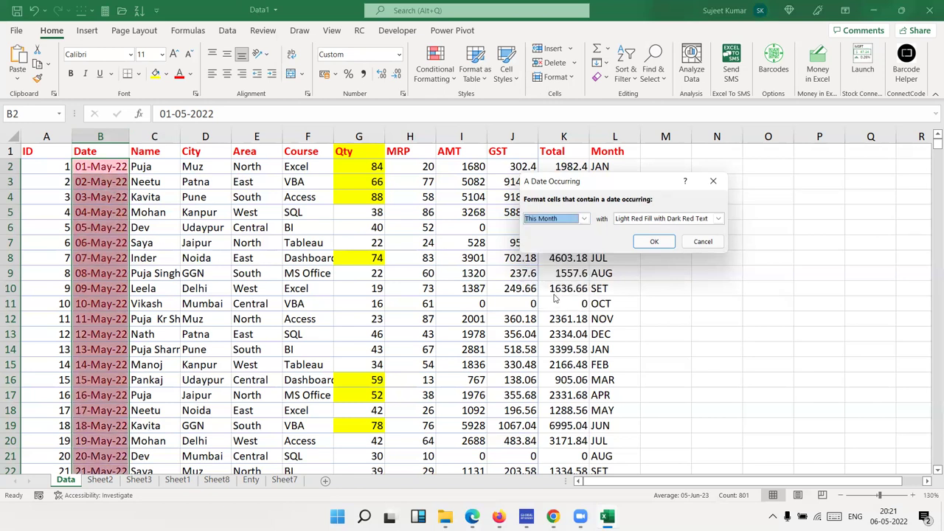
Discard the date rule and close the Conditional Formatting menu without choosing a rule
{"action": "left_click", "coordinate": [696, 246]}
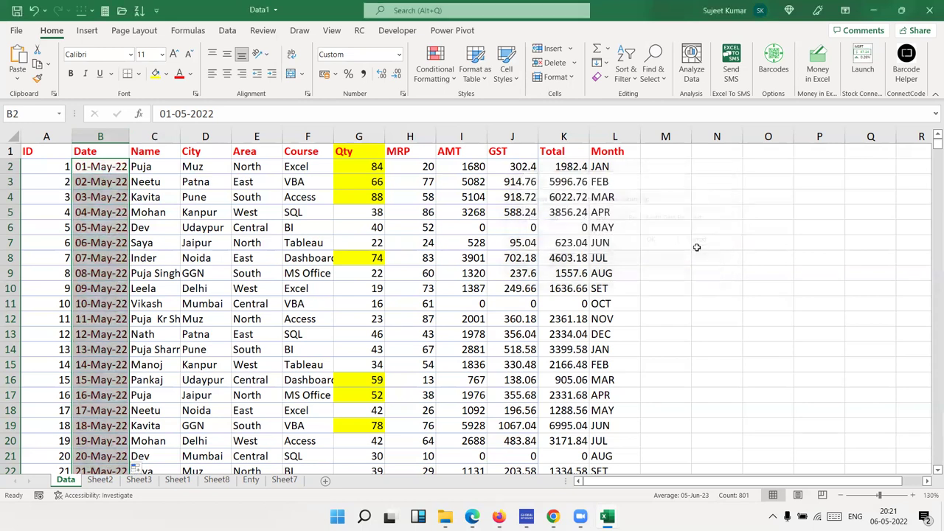
{"action": "left_click", "coordinate": [435, 66]}
{"action": "mouse_move", "coordinate": [479, 103]}
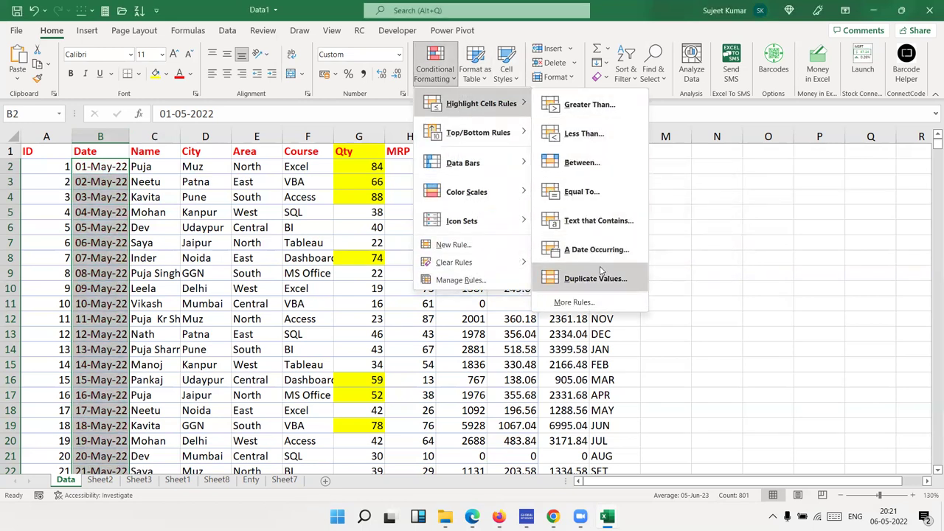
{"action": "left_click", "coordinate": [405, 270]}
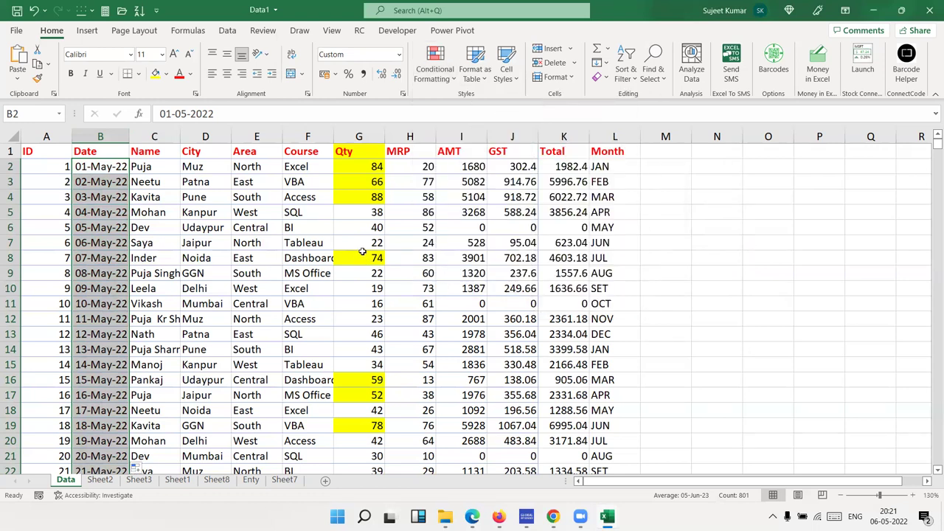
Start a Duplicate Values rule on MRP cells H2:H17, dismiss it, and switch to Sheet7
{"action": "left_click_drag", "start_coordinate": [410, 167], "coordinate": [410, 395]}
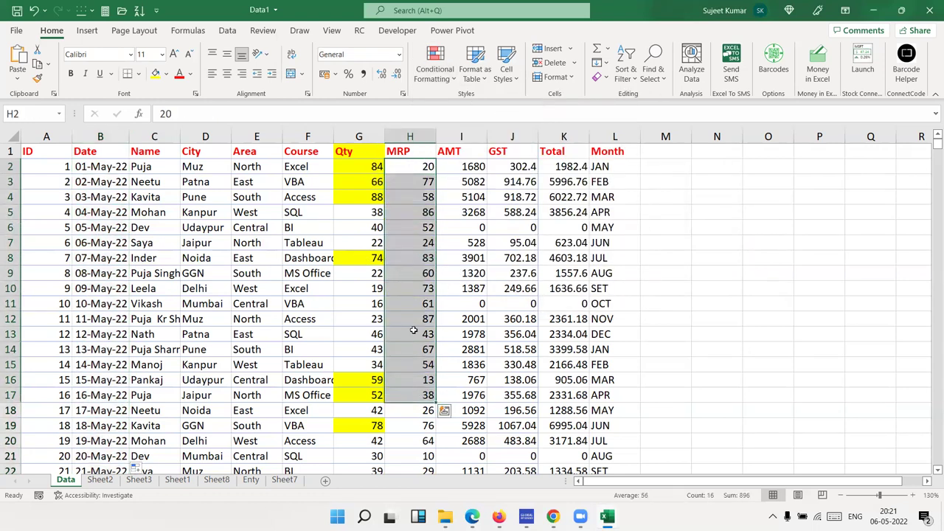
{"action": "left_click", "coordinate": [435, 70]}
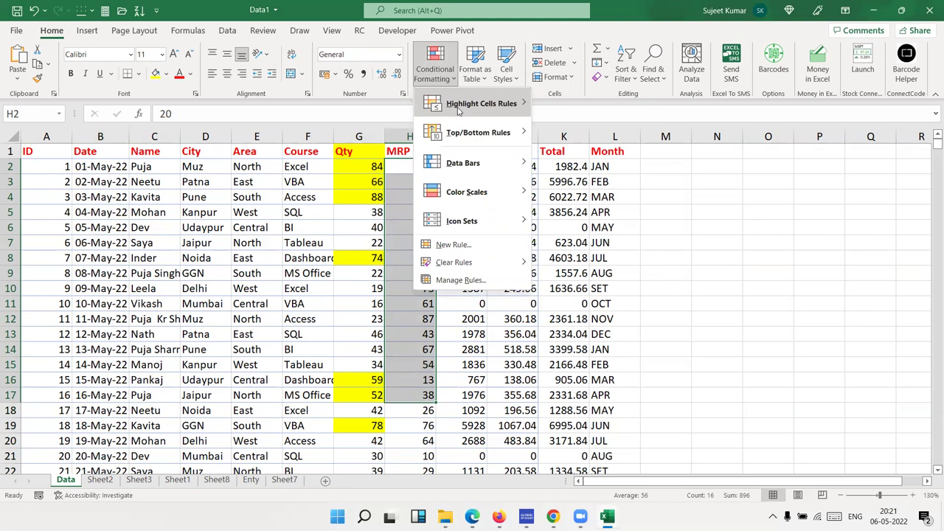
{"action": "mouse_move", "coordinate": [458, 109]}
{"action": "left_click", "coordinate": [593, 278]}
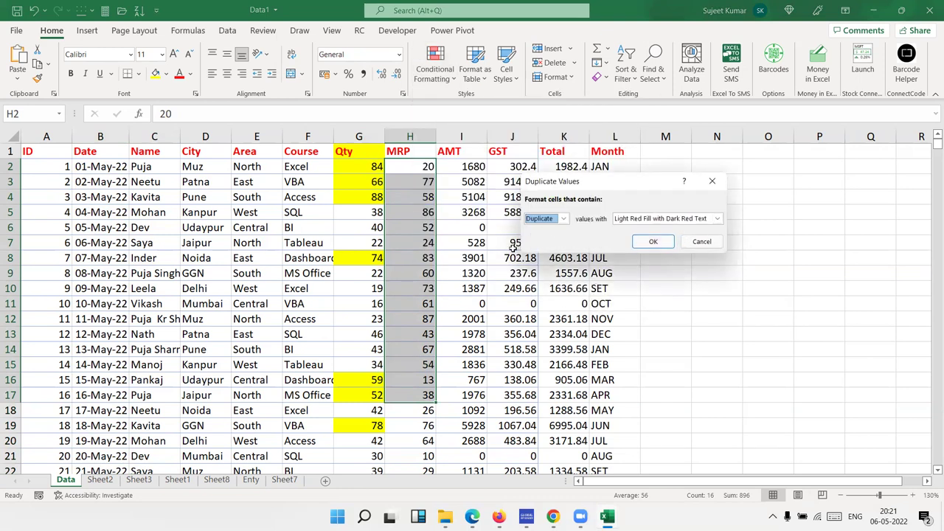
{"action": "key", "text": "Return"}
{"action": "left_click", "coordinate": [284, 480]}
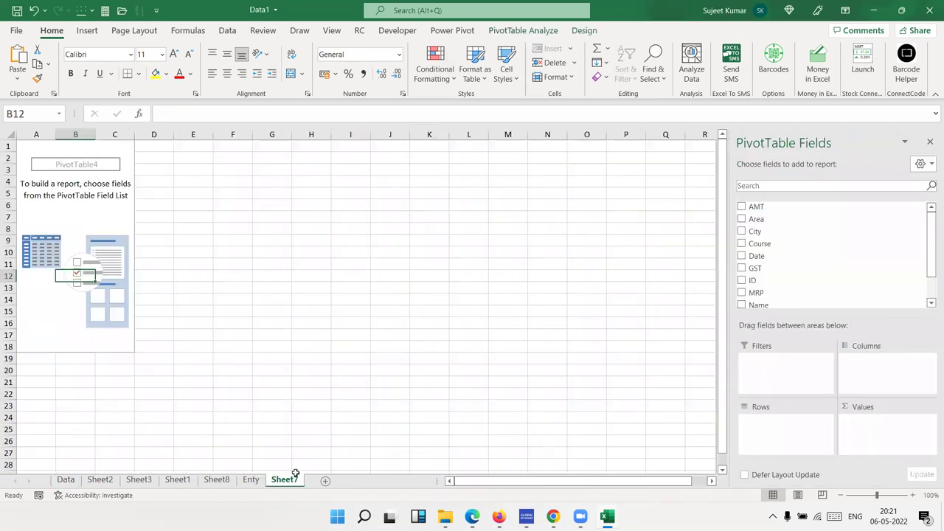
Enter the header A/c in cell H1 of Sheet7
{"action": "left_click", "coordinate": [316, 146]}
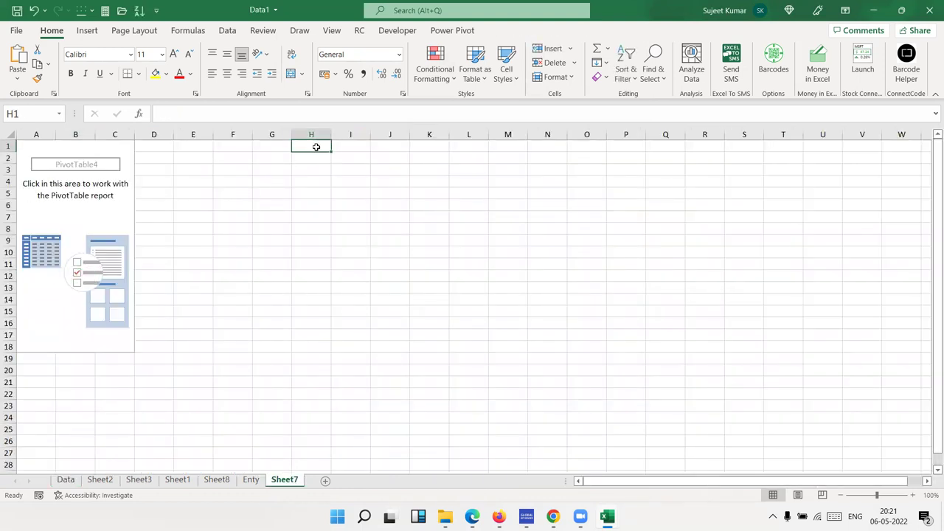
{"action": "scroll", "coordinate": [316, 146], "scroll_direction": "up", "scroll_amount": 2}
{"action": "type", "text": "A/c\\"}
{"action": "key", "text": "BackSpace"}
{"action": "key", "text": "Return"}
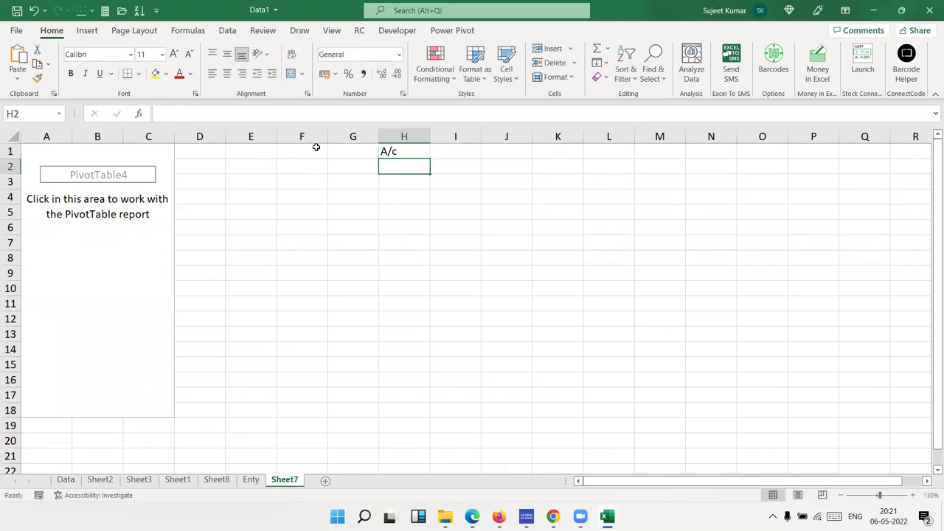
Apply a light red Duplicate Values highlight rule to column H
{"action": "left_click", "coordinate": [406, 138]}
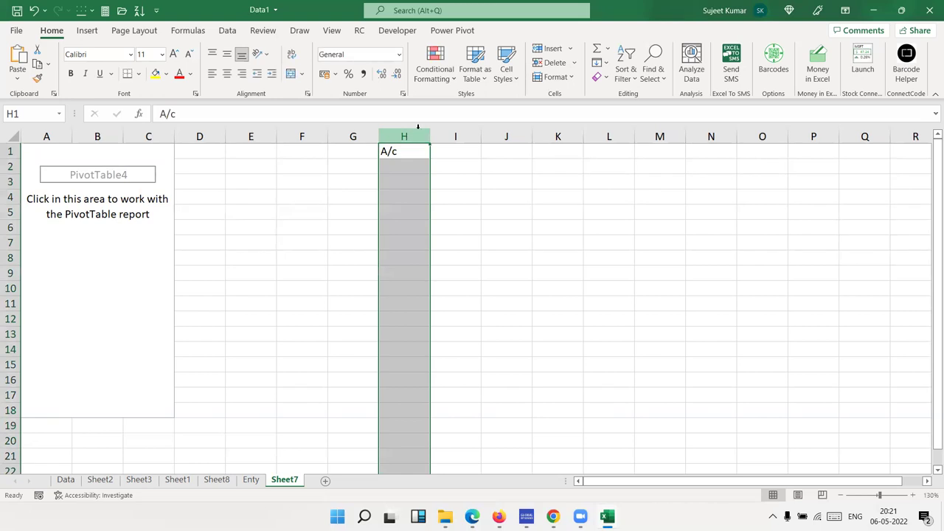
{"action": "left_click", "coordinate": [430, 76]}
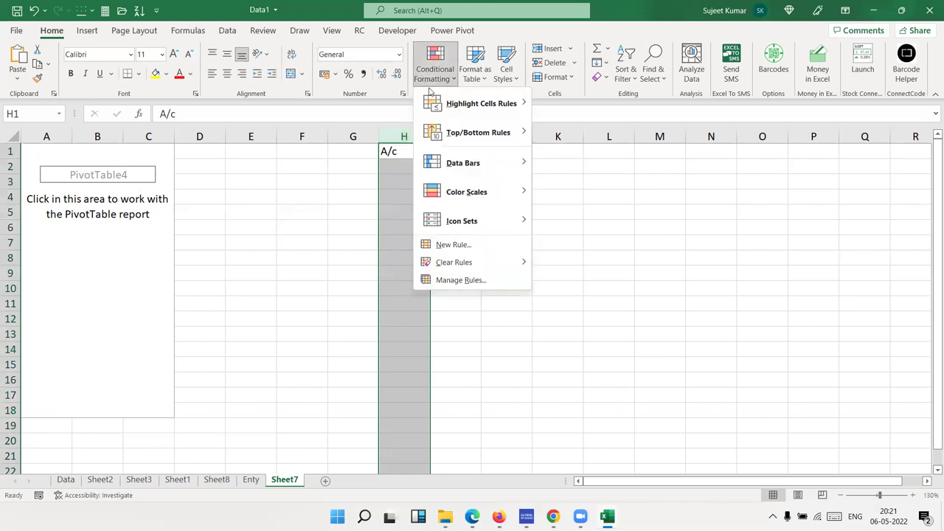
{"action": "mouse_move", "coordinate": [440, 100]}
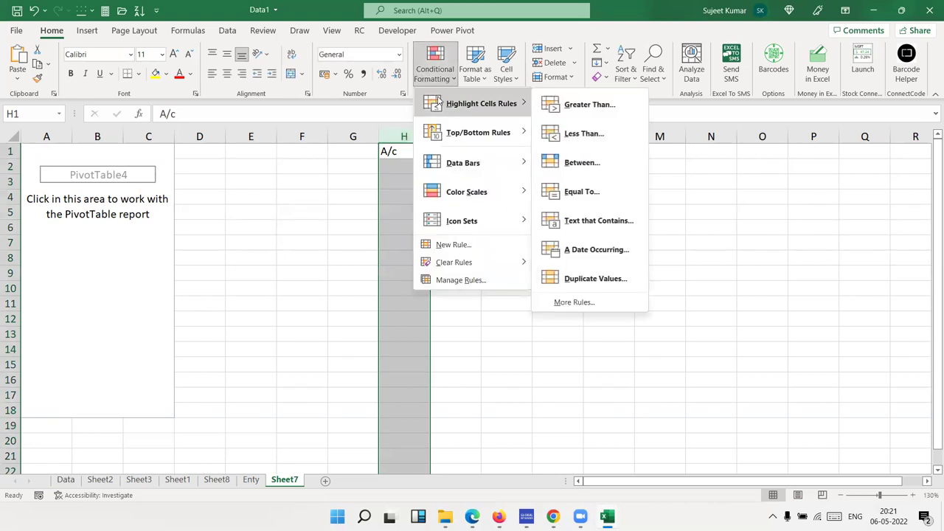
{"action": "left_click", "coordinate": [583, 289]}
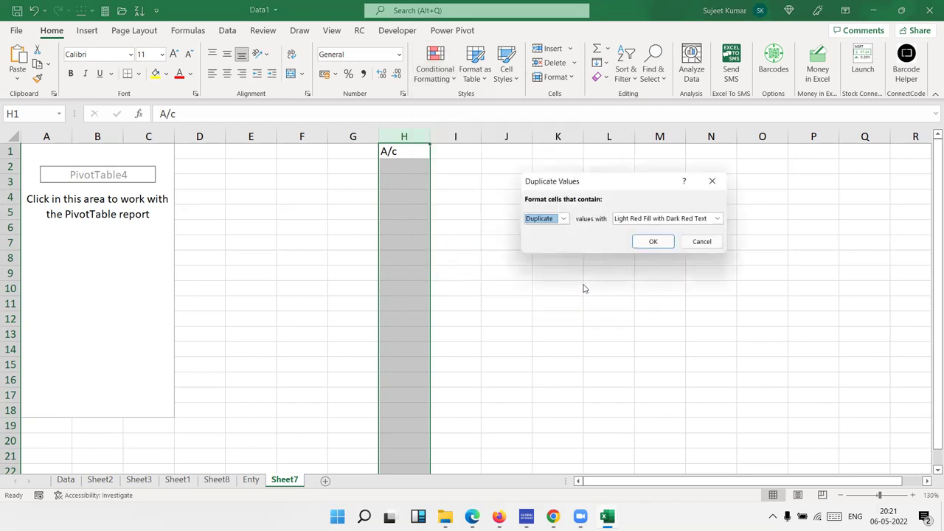
{"action": "left_click", "coordinate": [666, 245]}
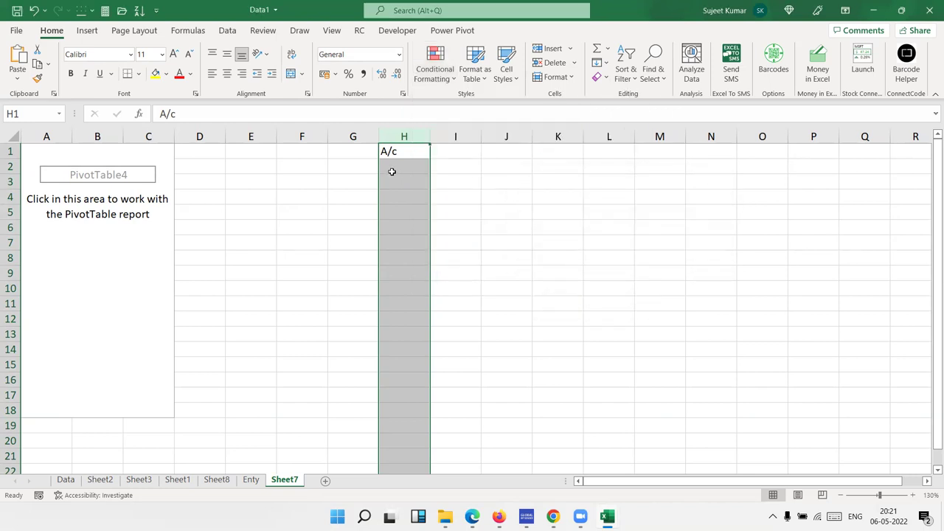
Enter 1 in H2, H8 and H13 so the duplicates turn light red
{"action": "left_click", "coordinate": [392, 171]}
{"action": "type", "text": "1"}
{"action": "key", "text": "Return"}
{"action": "key", "text": "Down"}
{"action": "key", "text": "Down"}
{"action": "key", "text": "Down"}
{"action": "key", "text": "Down"}
{"action": "key", "text": "Down"}
{"action": "type", "text": "1"}
{"action": "key", "text": "Return"}
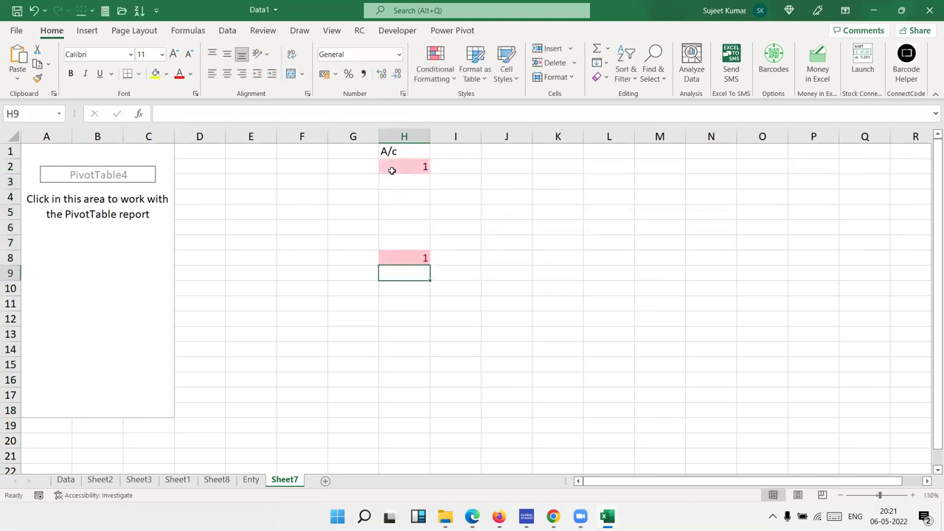
{"action": "key", "text": "Up"}
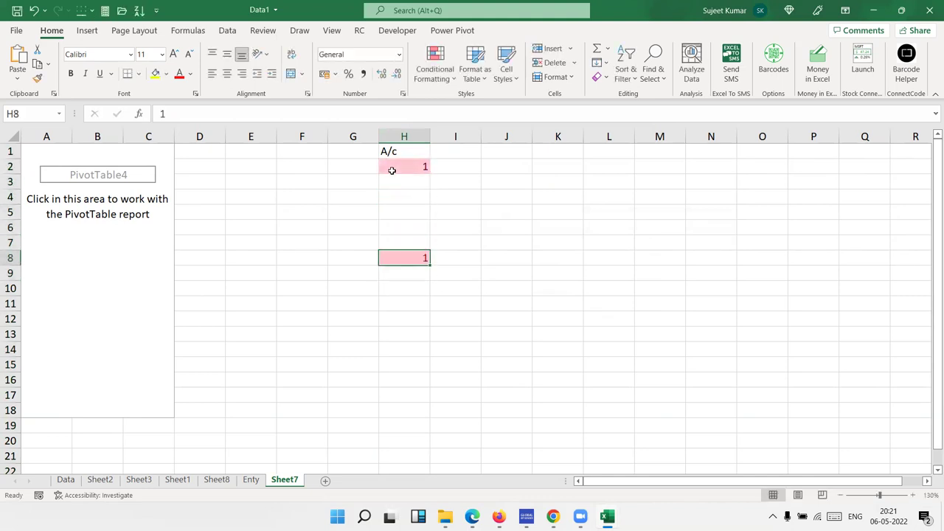
{"action": "left_click", "coordinate": [391, 171], "text": "ctrl"}
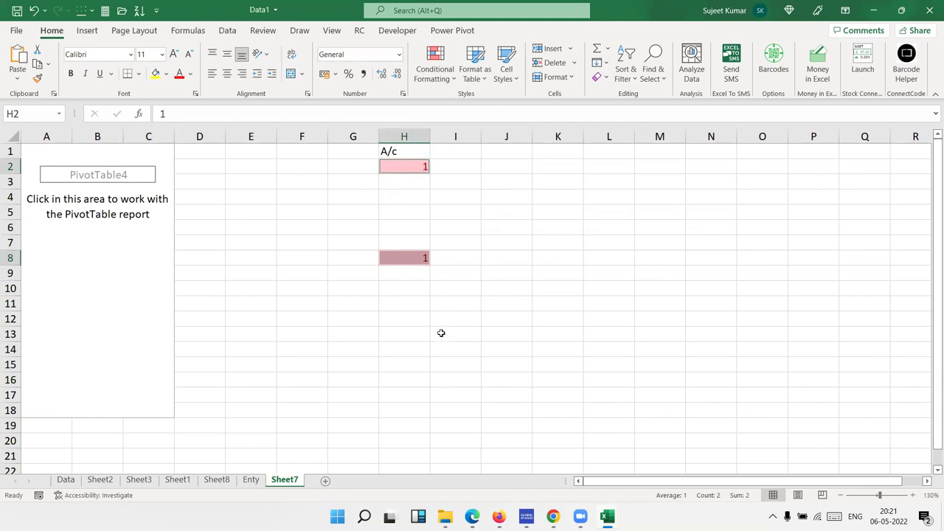
{"action": "left_click", "coordinate": [417, 341]}
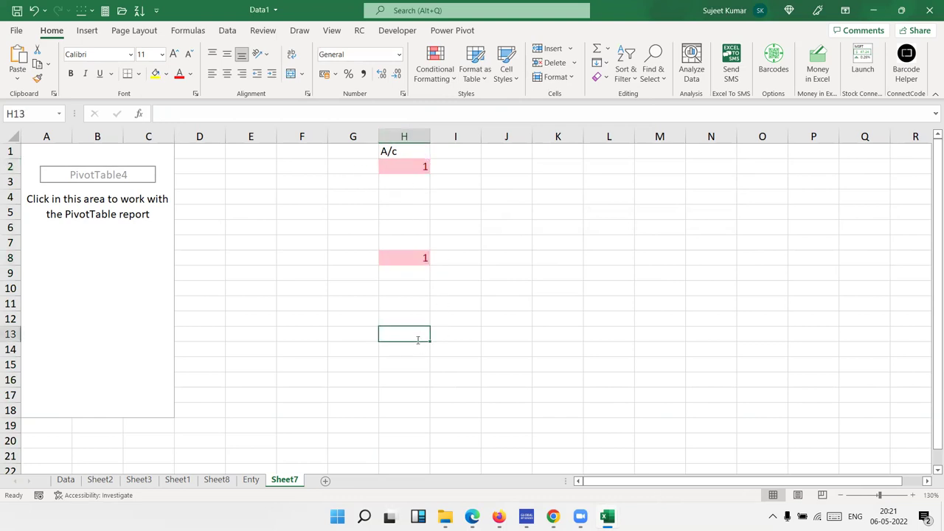
{"action": "type", "text": "1"}
{"action": "key", "text": "Return"}
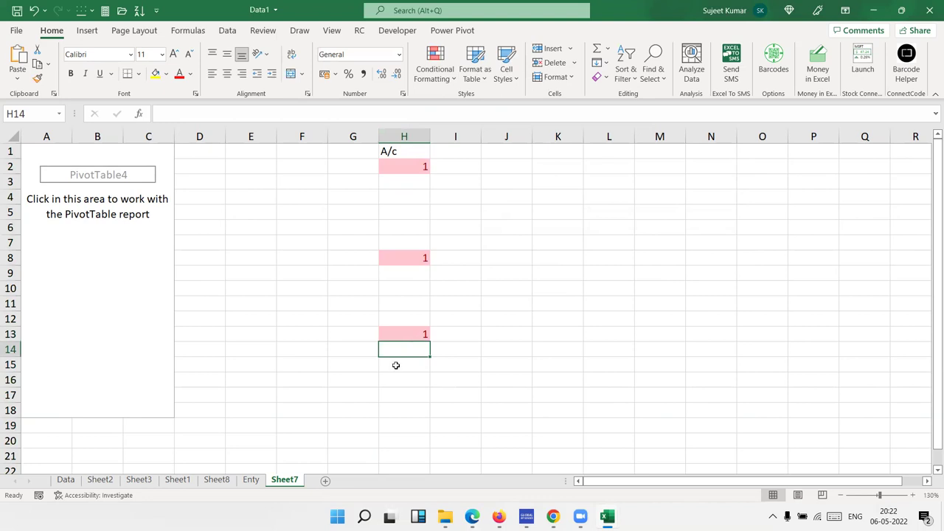
{"action": "left_click", "coordinate": [443, 78]}
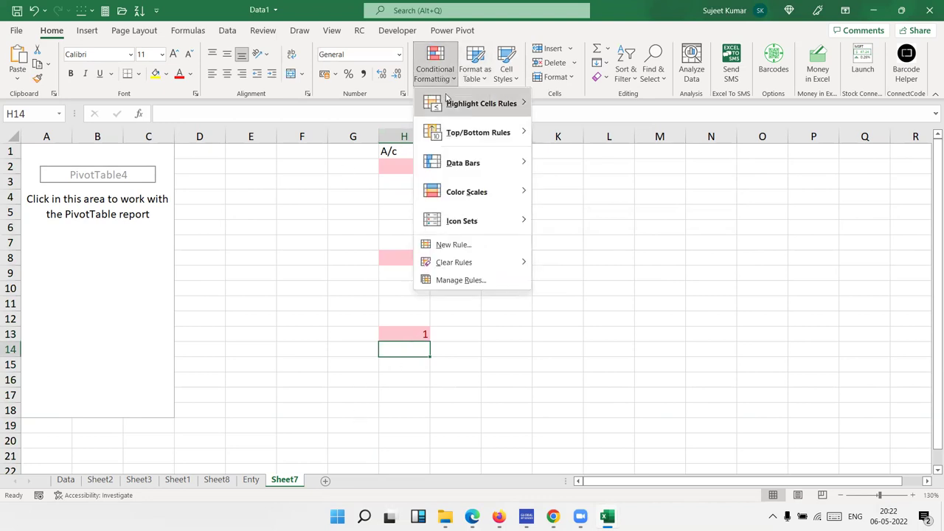
{"action": "mouse_move", "coordinate": [448, 100]}
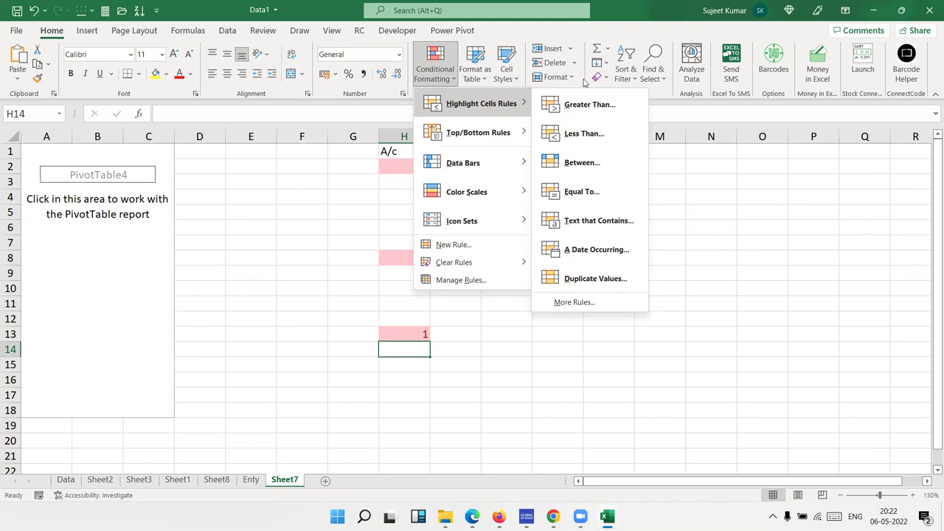
{"action": "left_click", "coordinate": [583, 83]}
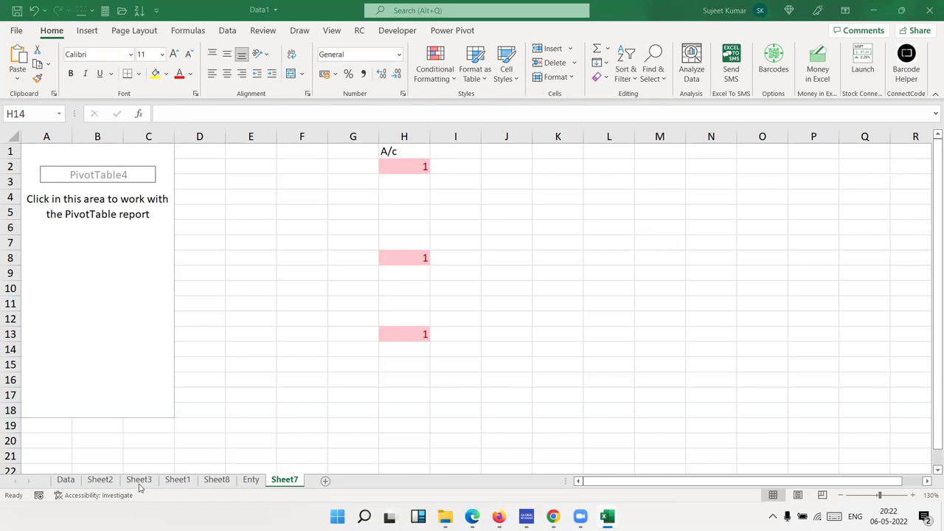
{"action": "left_click", "coordinate": [76, 487]}
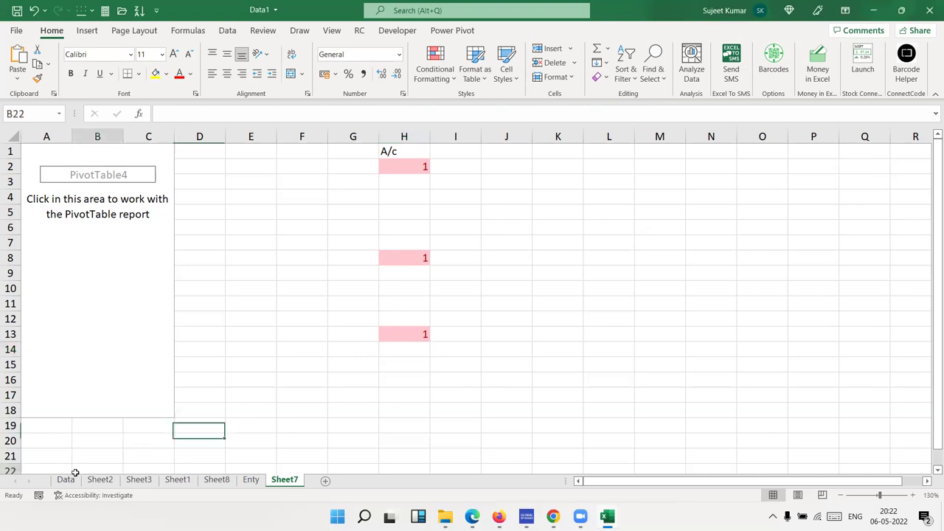
On the Data sheet, select the Name column and browse Conditional Formatting without picking a rule
{"action": "left_click", "coordinate": [66, 480]}
{"action": "left_click", "coordinate": [160, 152]}
{"action": "key", "text": "ctrl+shift+Down"}
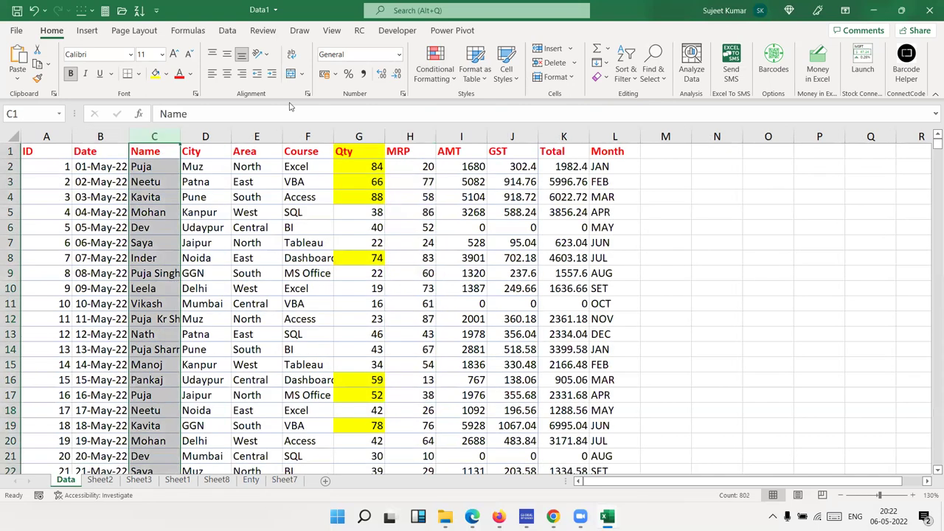
{"action": "left_click", "coordinate": [435, 66]}
{"action": "mouse_move", "coordinate": [528, 118]}
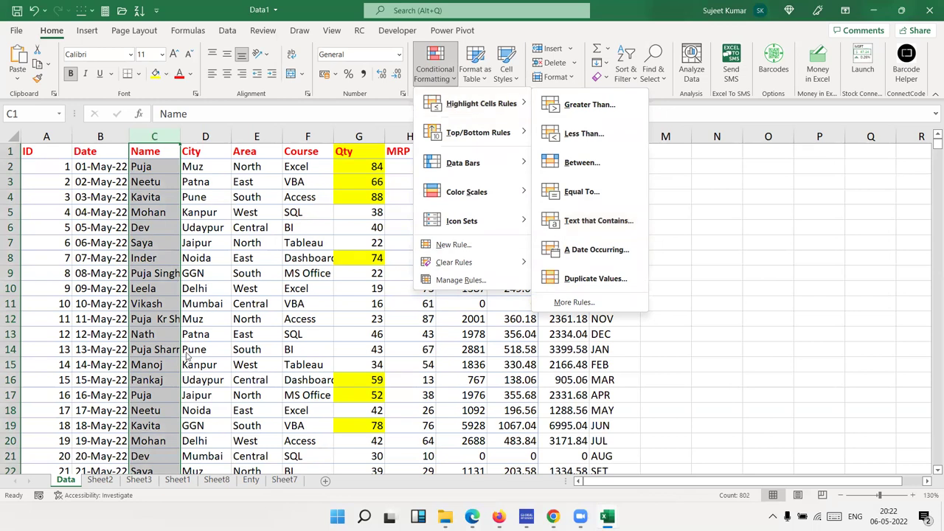
{"action": "left_click", "coordinate": [216, 274]}
Change City D5 from Kanpur to Delhi and D10 to New Delhi
{"action": "left_click", "coordinate": [210, 210]}
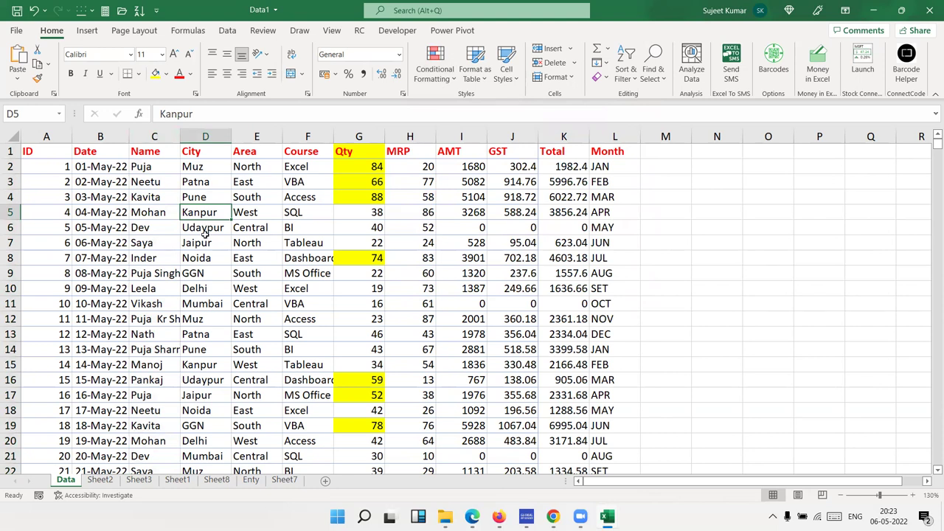
{"action": "type", "text": "Delhi"}
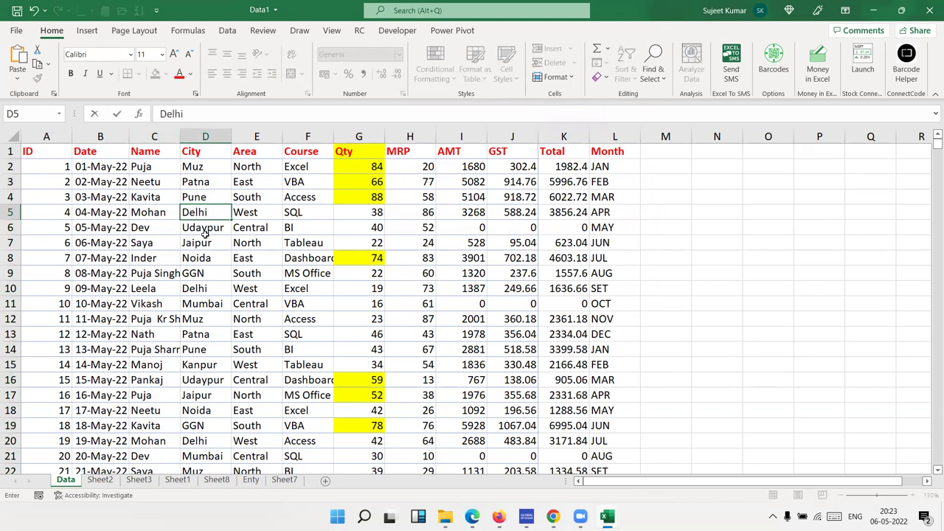
{"action": "key", "text": "Down"}
{"action": "key", "text": "Down"}
{"action": "key", "text": "Down"}
{"action": "key", "text": "Down"}
{"action": "key", "text": "Down"}
{"action": "type", "text": "New"}
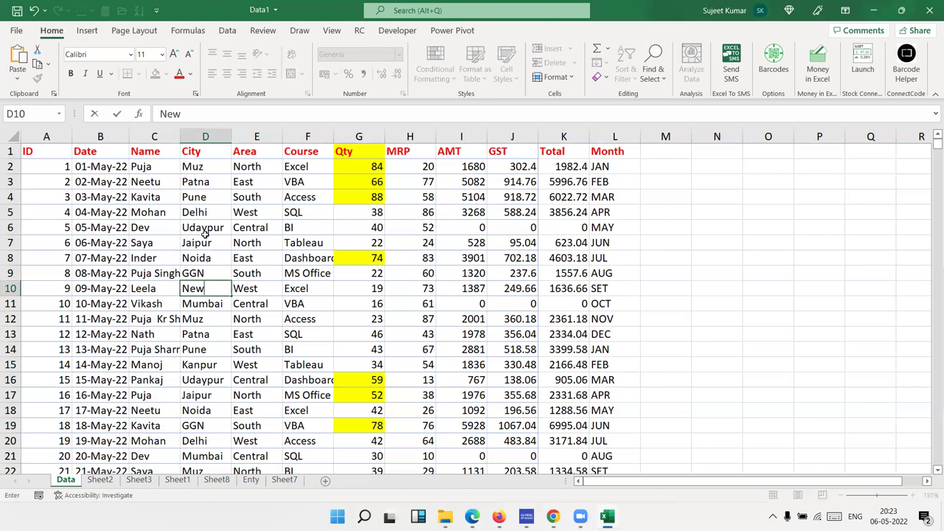
{"action": "type", "text": " Delhi"}
{"action": "key", "text": "Return"}
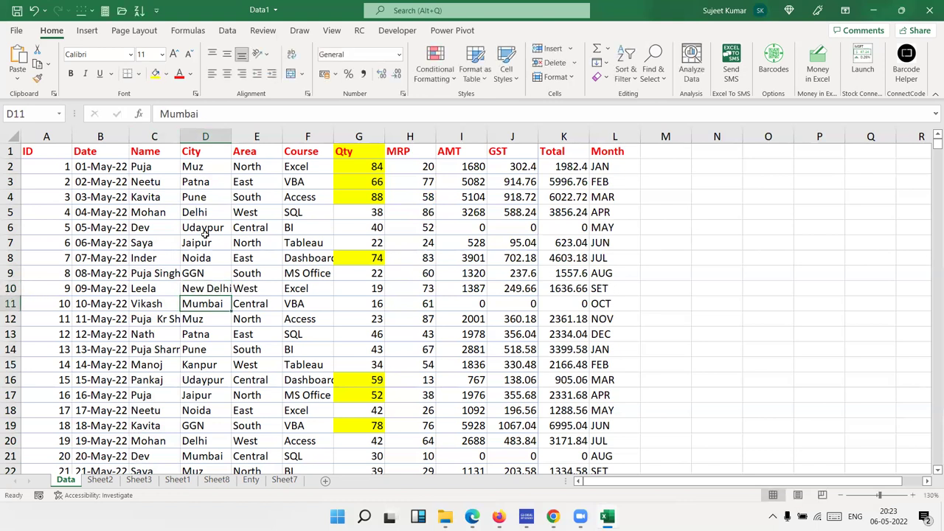
Widen column D to fit New Delhi and select the whole City column
{"action": "left_click", "coordinate": [226, 149]}
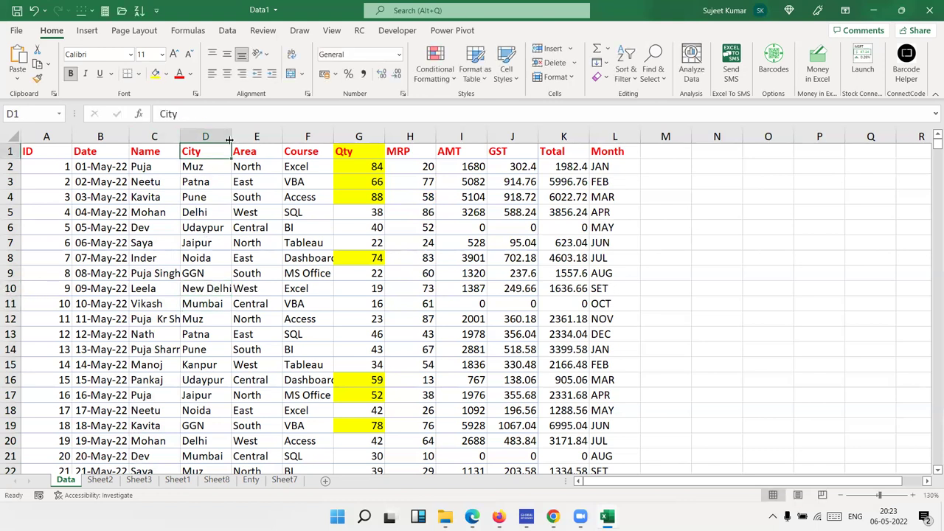
{"action": "double_click", "coordinate": [231, 137]}
{"action": "left_click", "coordinate": [229, 137]}
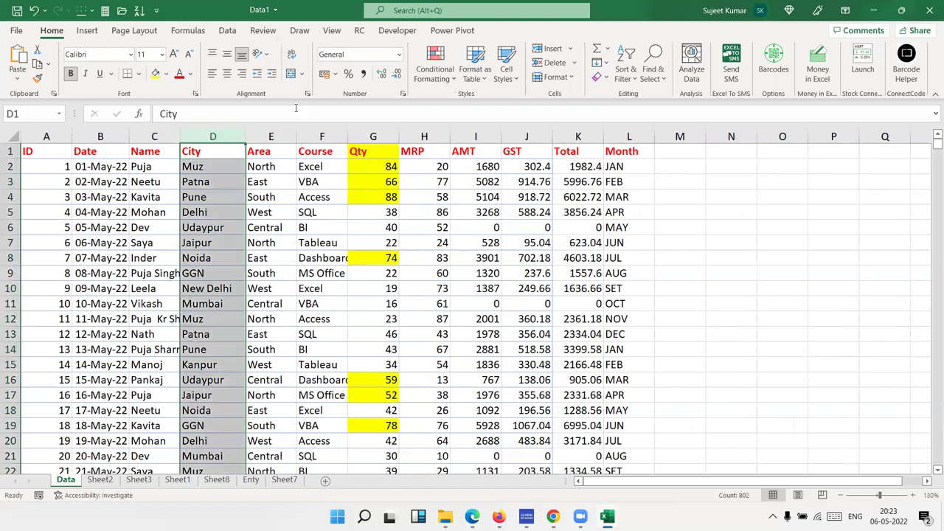
Try an Equal To Delhi highlight rule on the City column, then cancel it
{"action": "left_click", "coordinate": [446, 82]}
{"action": "mouse_move", "coordinate": [479, 103]}
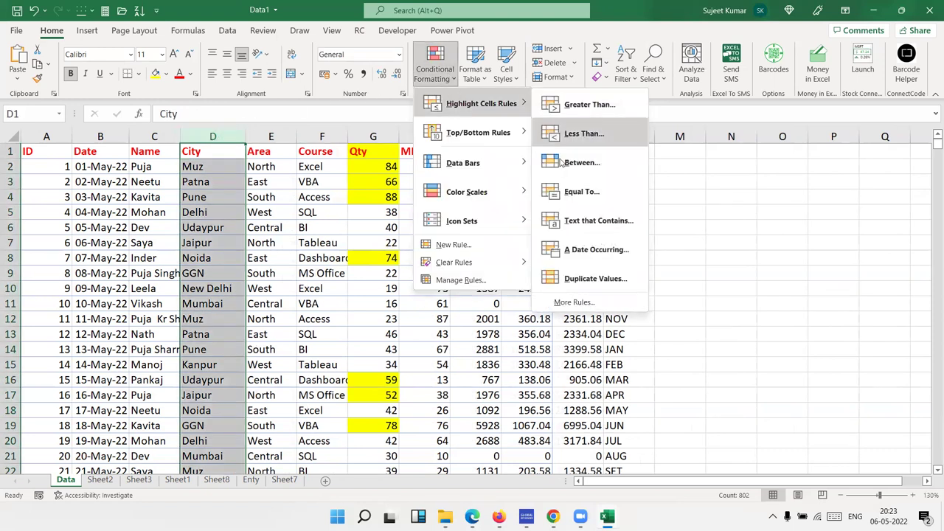
{"action": "left_click", "coordinate": [596, 196]}
{"action": "type", "text": "Delhi"}
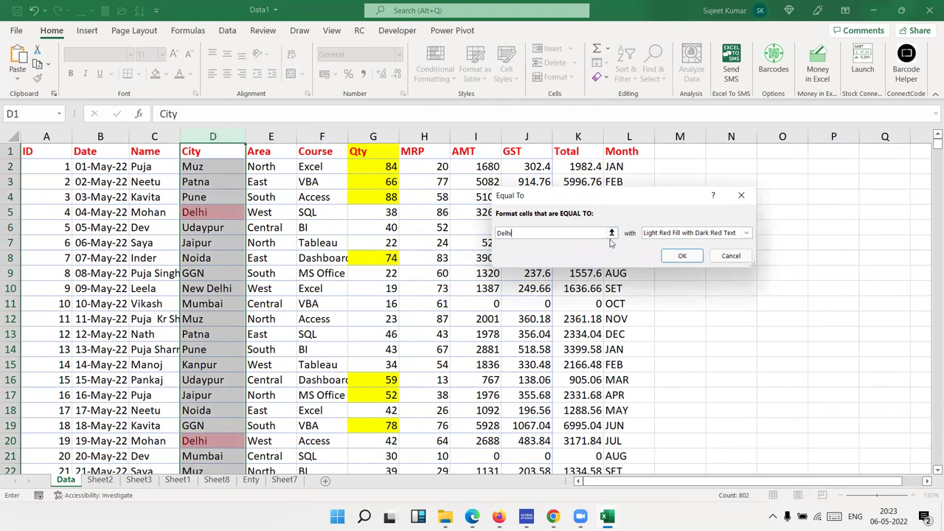
{"action": "type", "text": "'"}
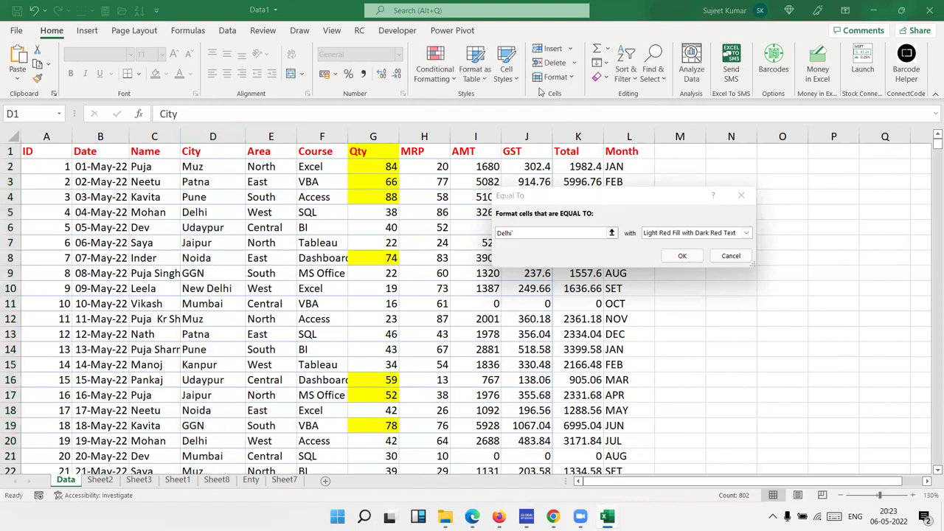
{"action": "left_click", "coordinate": [741, 195]}
{"action": "left_click", "coordinate": [439, 70]}
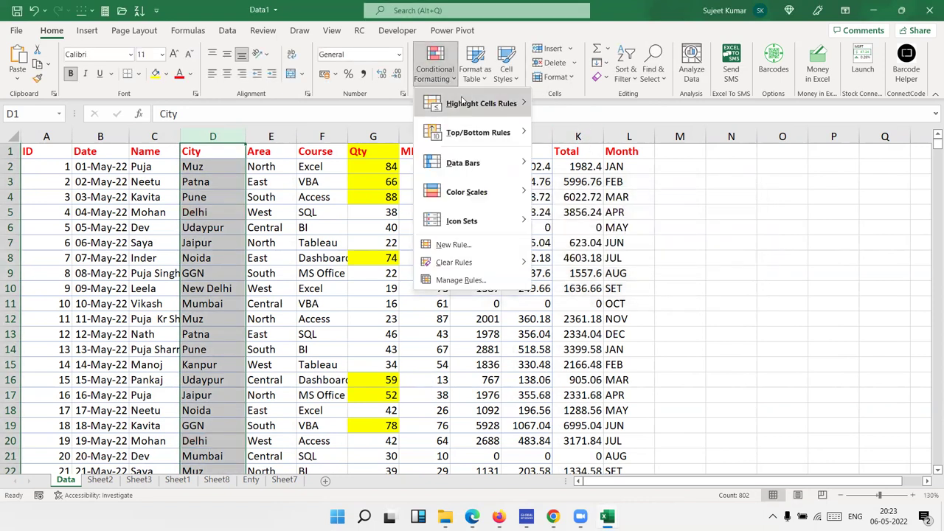
{"action": "mouse_move", "coordinate": [479, 103]}
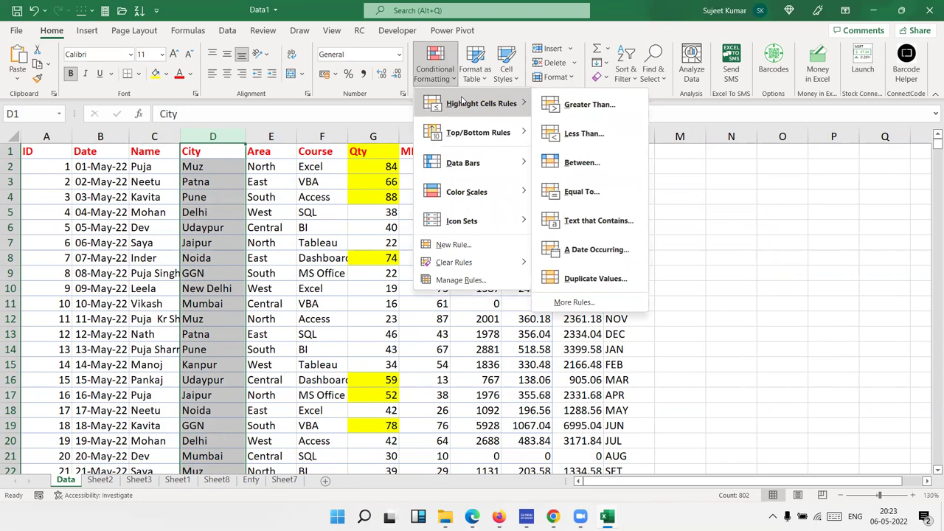
{"action": "left_click", "coordinate": [592, 224]}
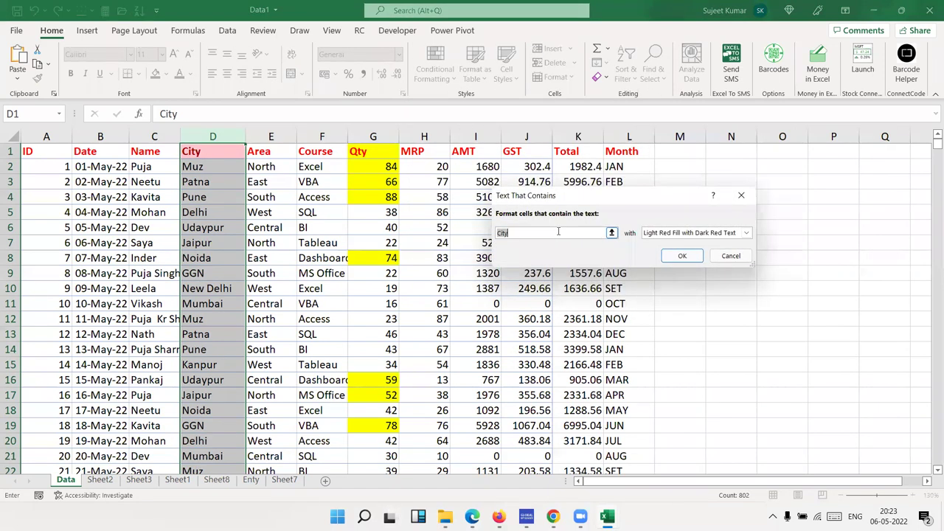
{"action": "type", "text": "Delhi"}
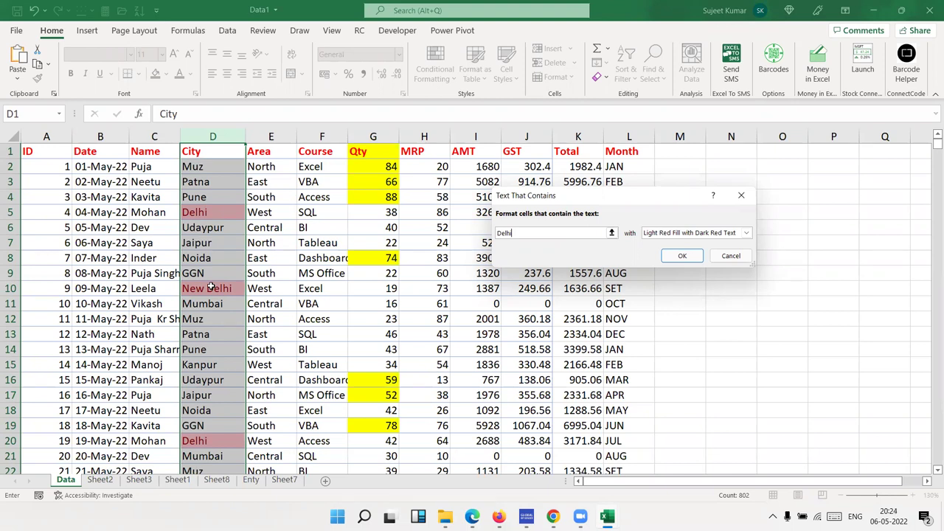
{"action": "key", "text": "Escape"}
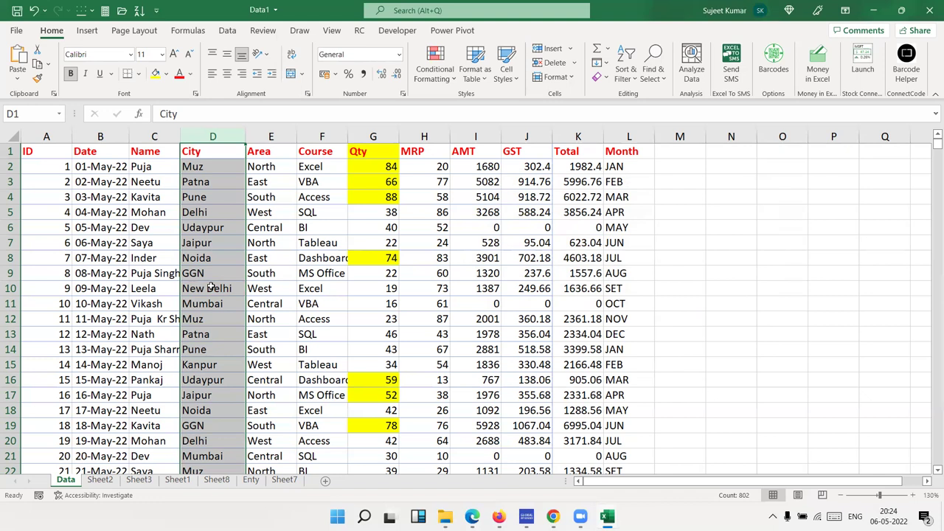
{"action": "left_click", "coordinate": [219, 197]}
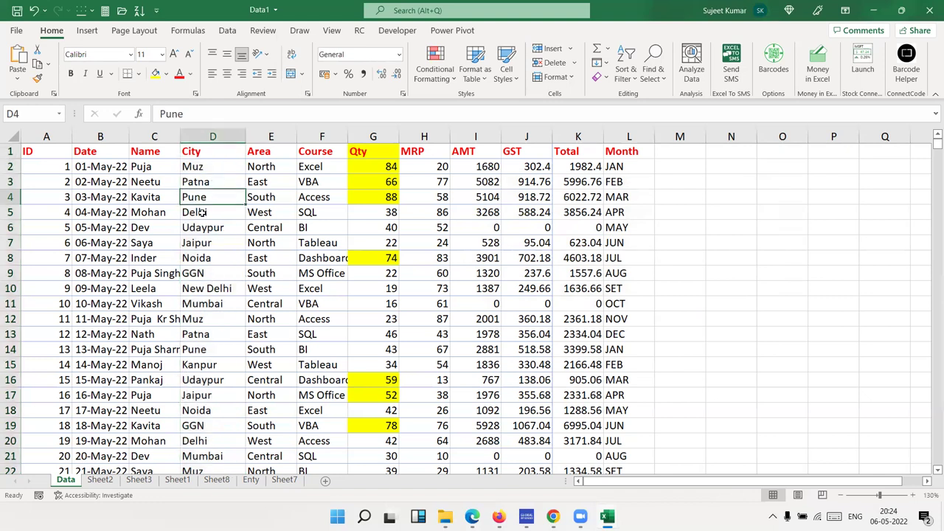
{"action": "left_click", "coordinate": [432, 86]}
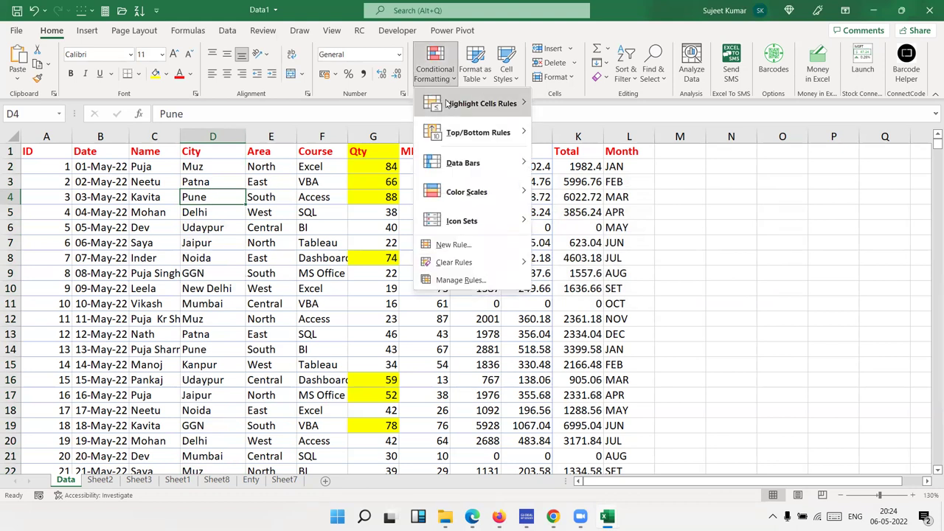
{"action": "mouse_move", "coordinate": [479, 104]}
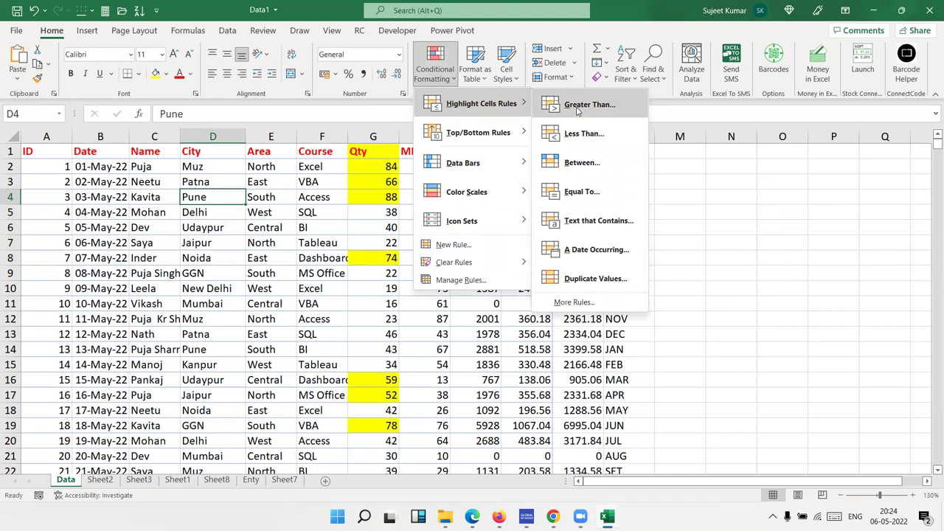
{"action": "key", "text": "Escape"}
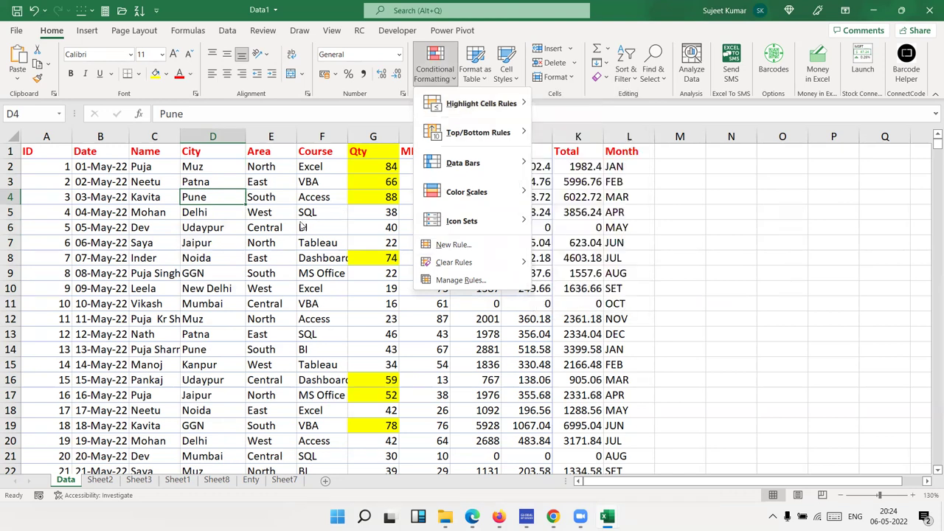
{"action": "key", "text": "Escape"}
{"action": "left_click", "coordinate": [425, 137]}
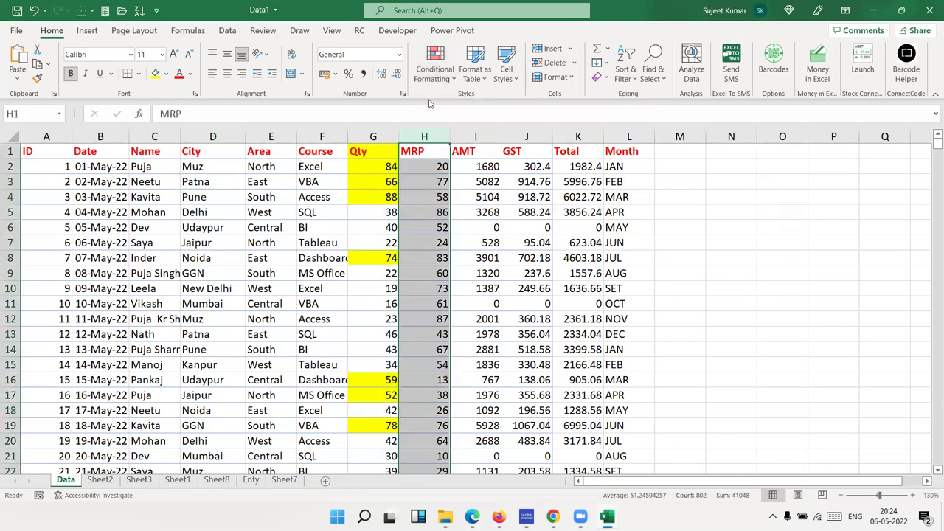
{"action": "left_click", "coordinate": [433, 73]}
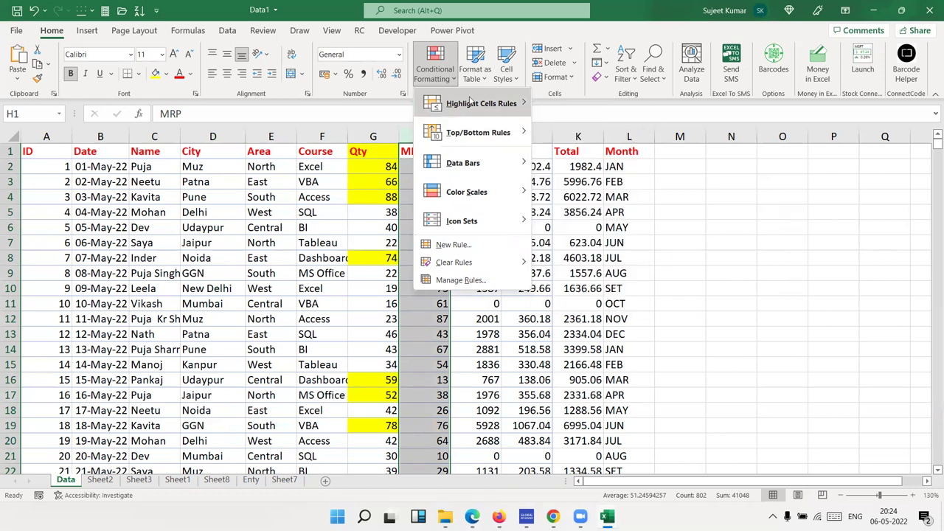
{"action": "left_click", "coordinate": [597, 103]}
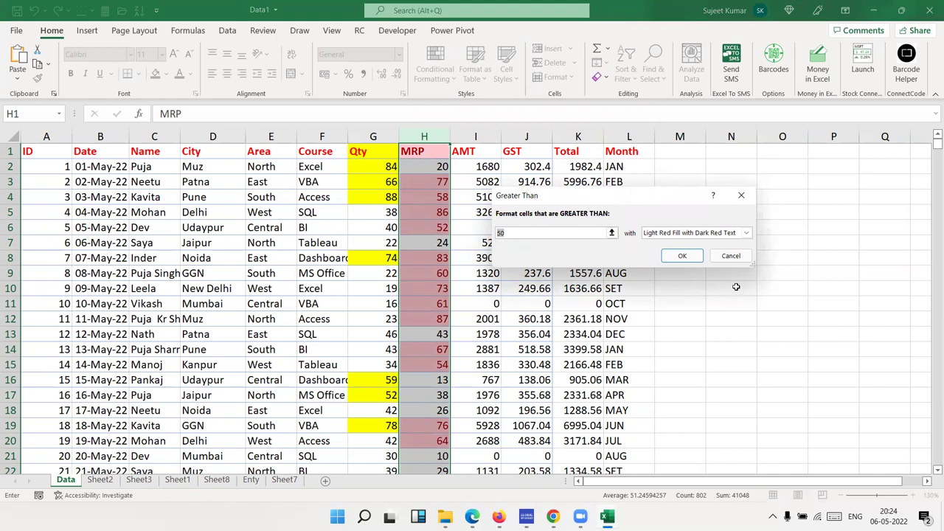
{"action": "left_click", "coordinate": [699, 234]}
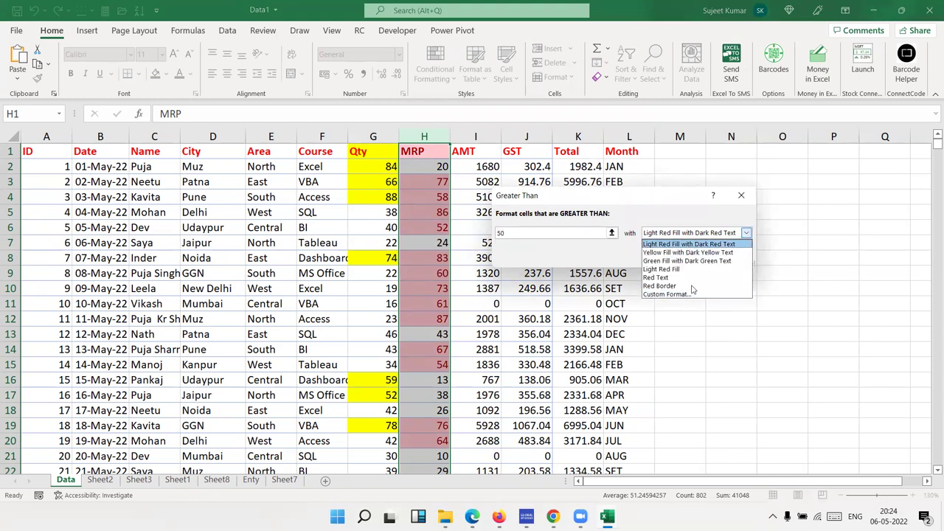
{"action": "left_click", "coordinate": [503, 235]}
{"action": "left_click", "coordinate": [502, 233]}
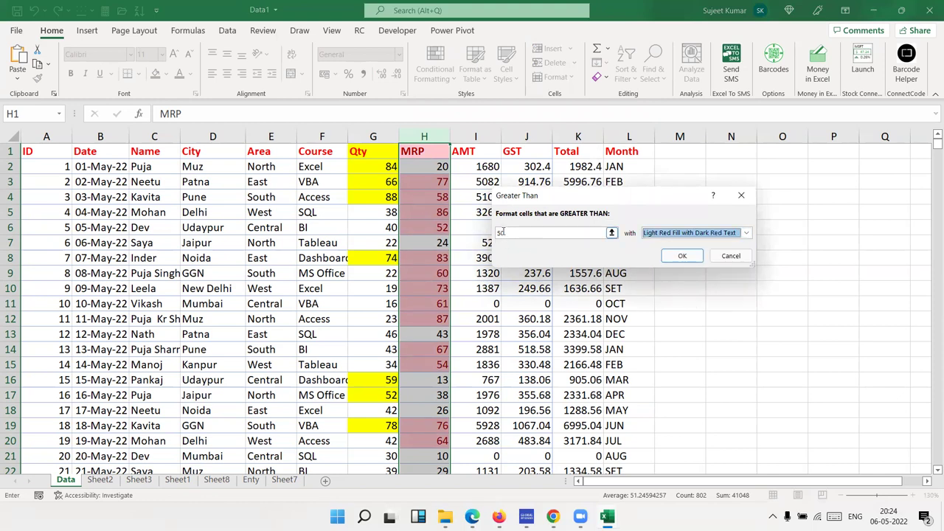
{"action": "key", "text": "Return"}
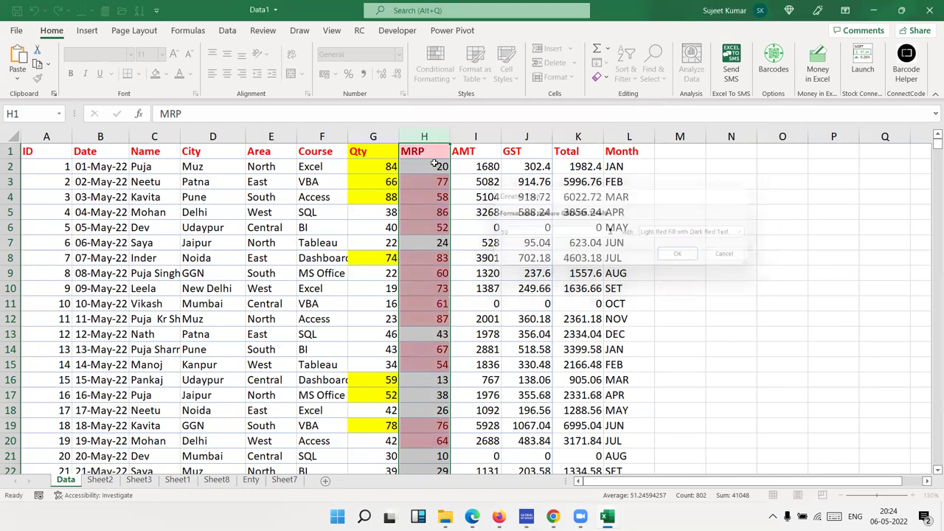
{"action": "left_click", "coordinate": [435, 68]}
{"action": "mouse_move", "coordinate": [459, 95]}
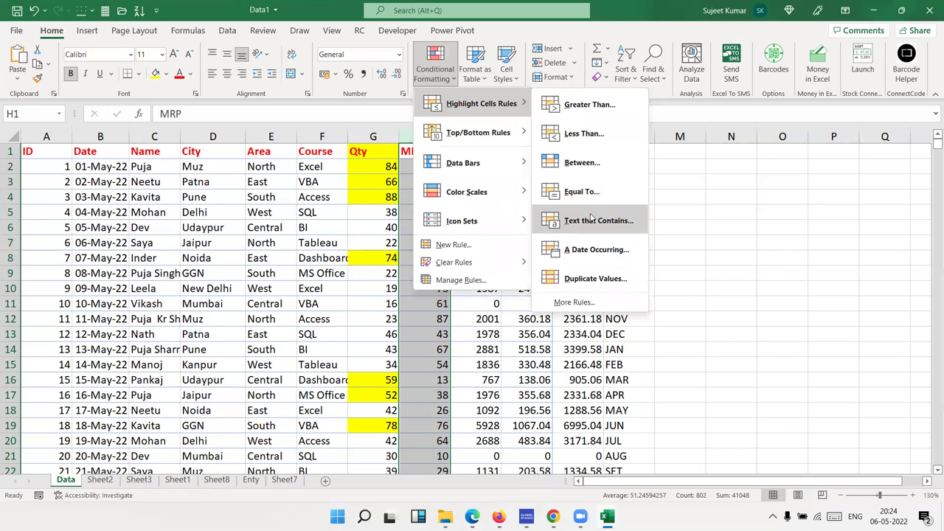
{"action": "key", "text": "Escape"}
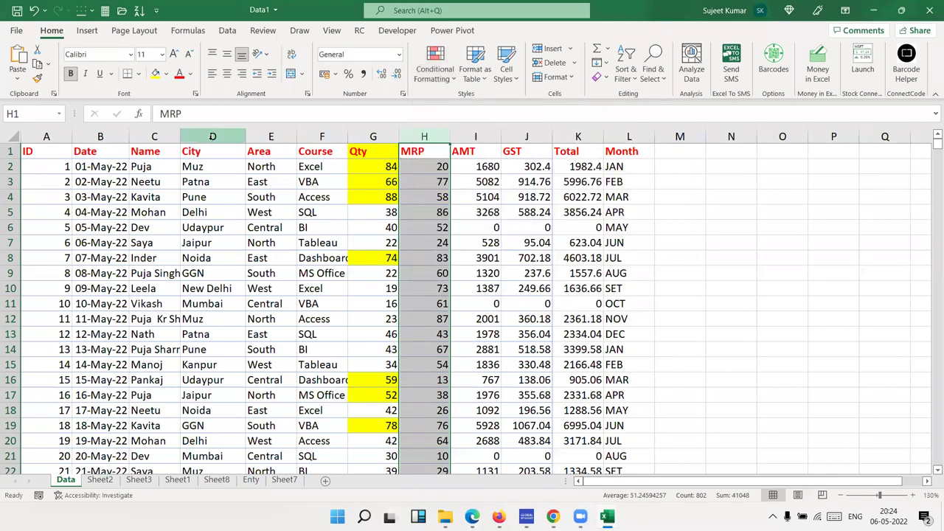
Select the City column and try an Equal To Delhi rule, then cancel it
{"action": "left_click", "coordinate": [213, 137]}
{"action": "left_click", "coordinate": [155, 146]}
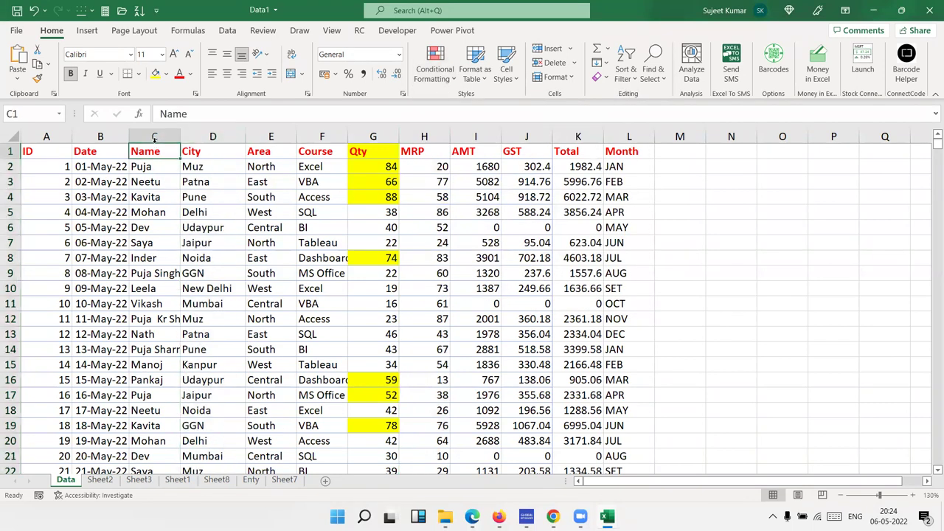
{"action": "left_click", "coordinate": [197, 133]}
{"action": "left_click", "coordinate": [434, 67]}
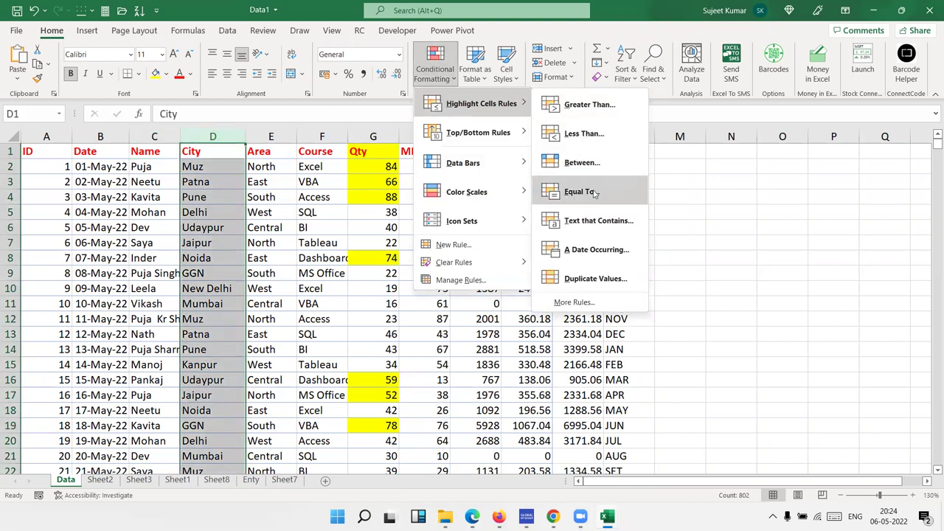
{"action": "left_click", "coordinate": [594, 194]}
{"action": "type", "text": "Delhi"}
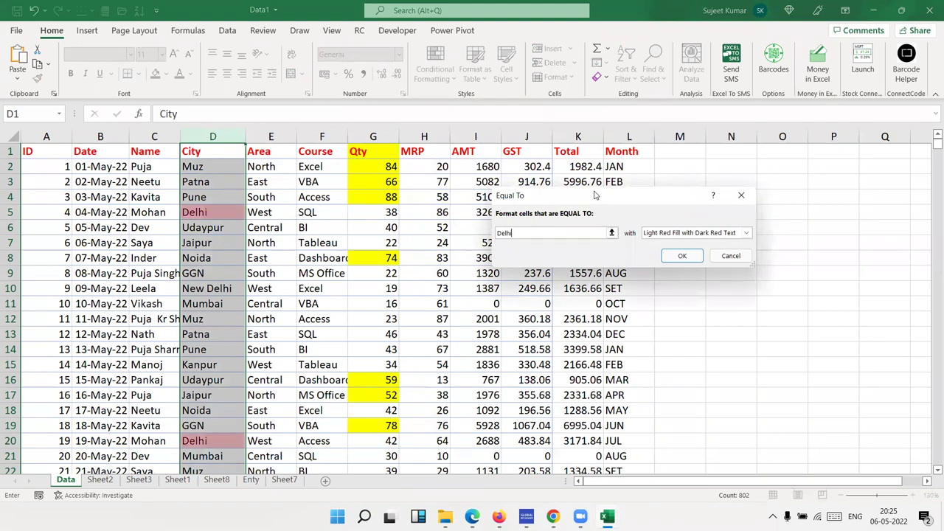
{"action": "key", "text": "Escape"}
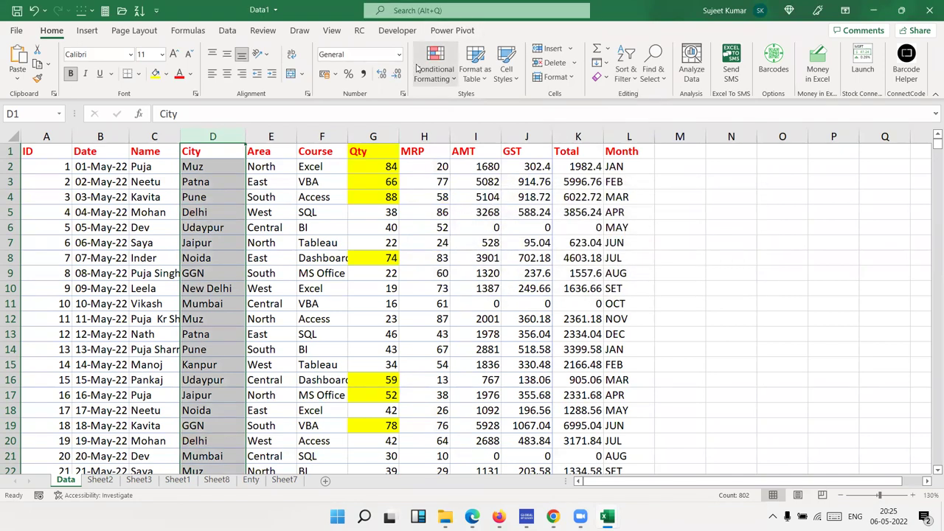
Try a Text that Contains 'delhi' rule on the City column and cancel it too
{"action": "left_click", "coordinate": [436, 67]}
{"action": "mouse_move", "coordinate": [453, 100]}
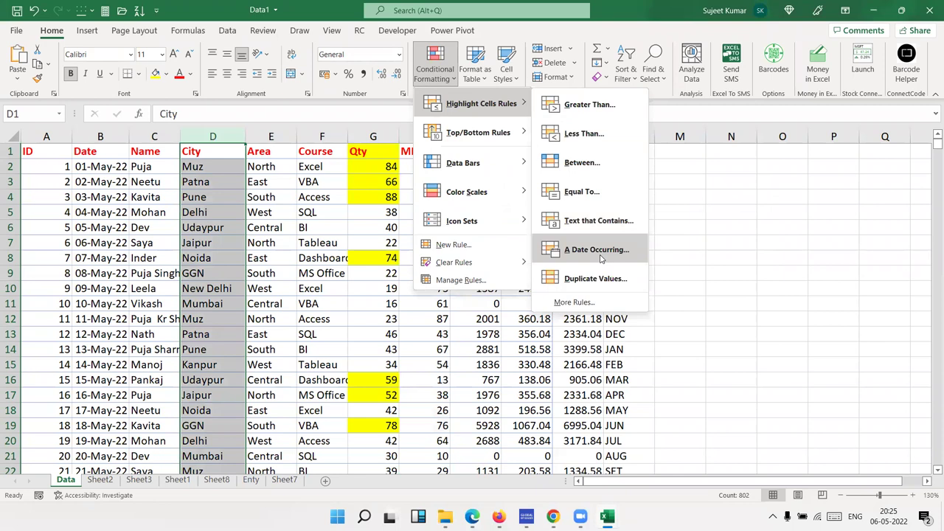
{"action": "left_click", "coordinate": [598, 221]}
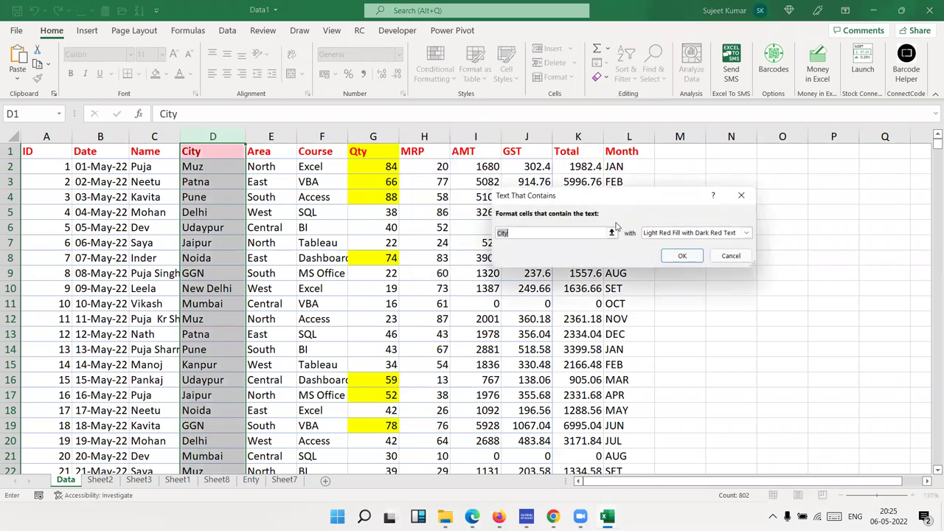
{"action": "type", "text": "delhi"}
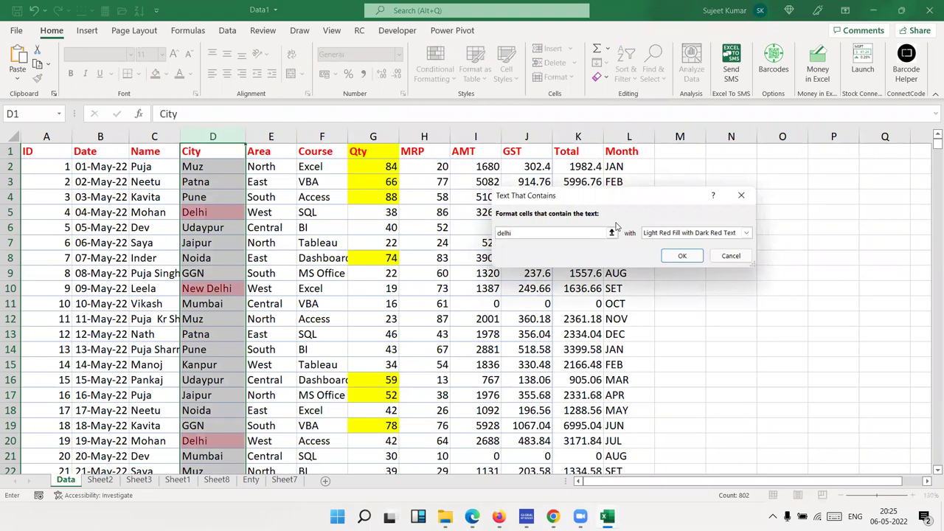
{"action": "key", "text": "Escape"}
{"action": "left_click", "coordinate": [435, 67]}
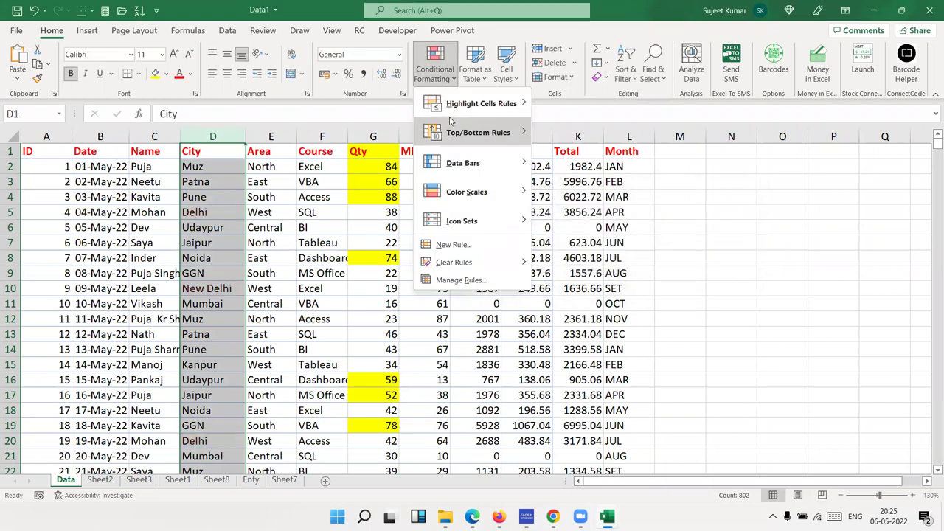
{"action": "mouse_move", "coordinate": [453, 104]}
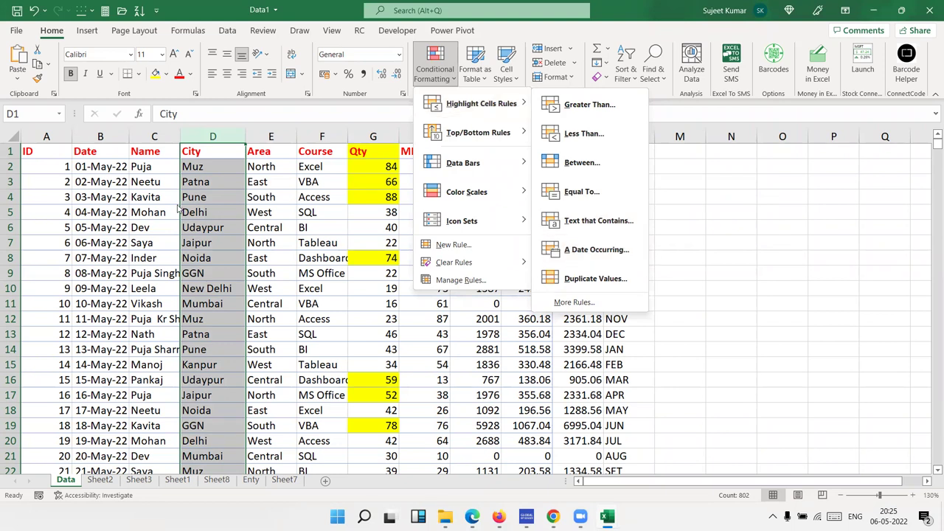
{"action": "key", "text": "Escape"}
{"action": "key", "text": "Escape"}
{"action": "left_click", "coordinate": [94, 146]}
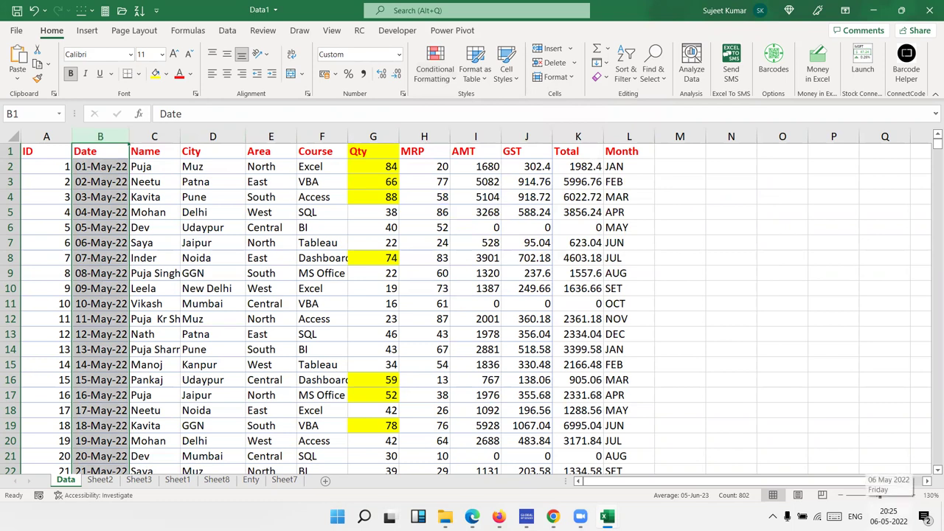
{"action": "left_click", "coordinate": [436, 65]}
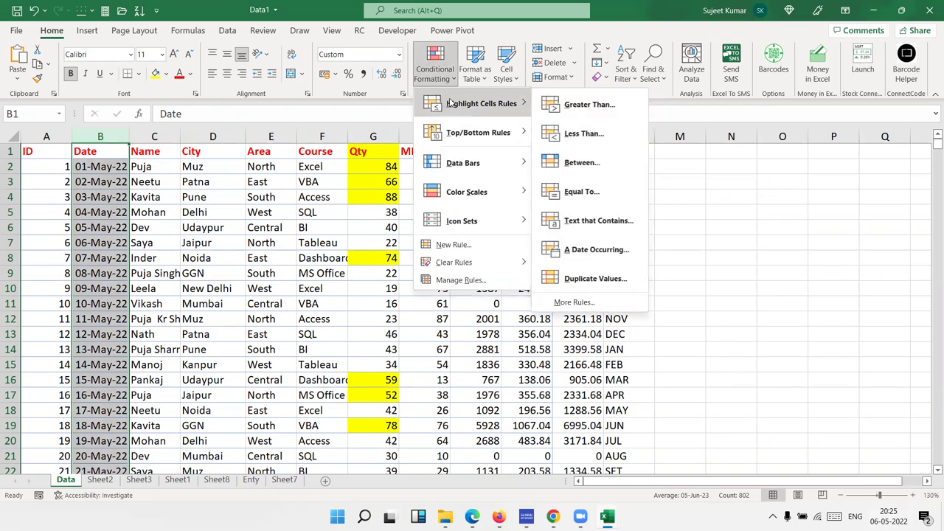
{"action": "left_click", "coordinate": [594, 249]}
{"action": "left_click", "coordinate": [564, 220]}
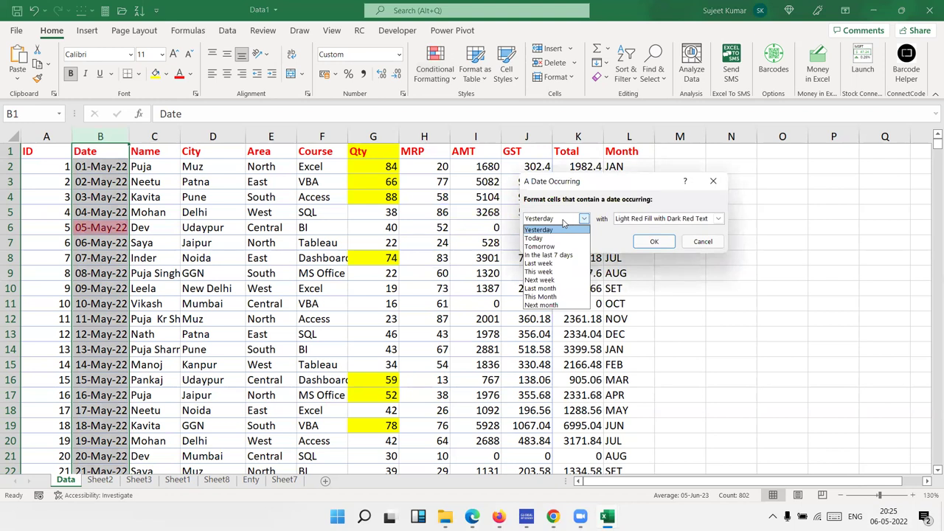
{"action": "key", "text": "Escape"}
{"action": "key", "text": "Escape"}
{"action": "left_click", "coordinate": [435, 66]}
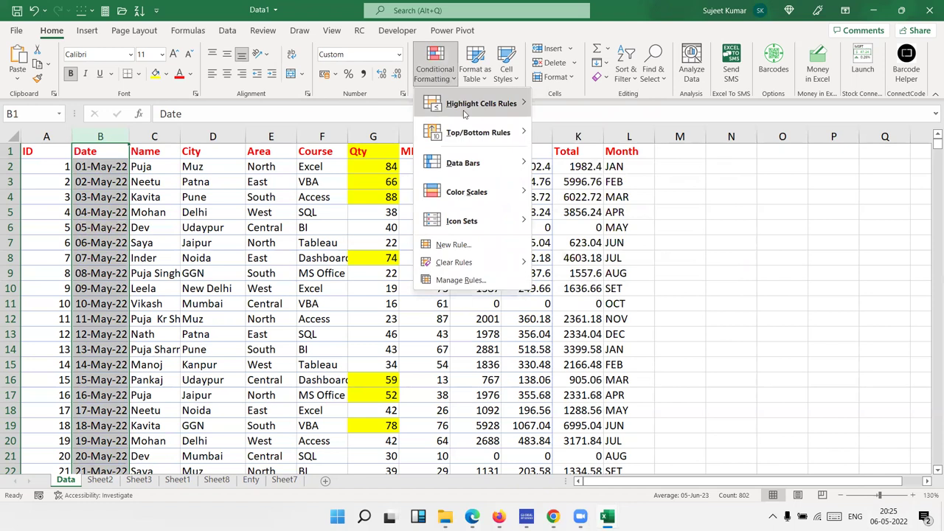
{"action": "mouse_move", "coordinate": [464, 112]}
{"action": "left_click", "coordinate": [605, 278]}
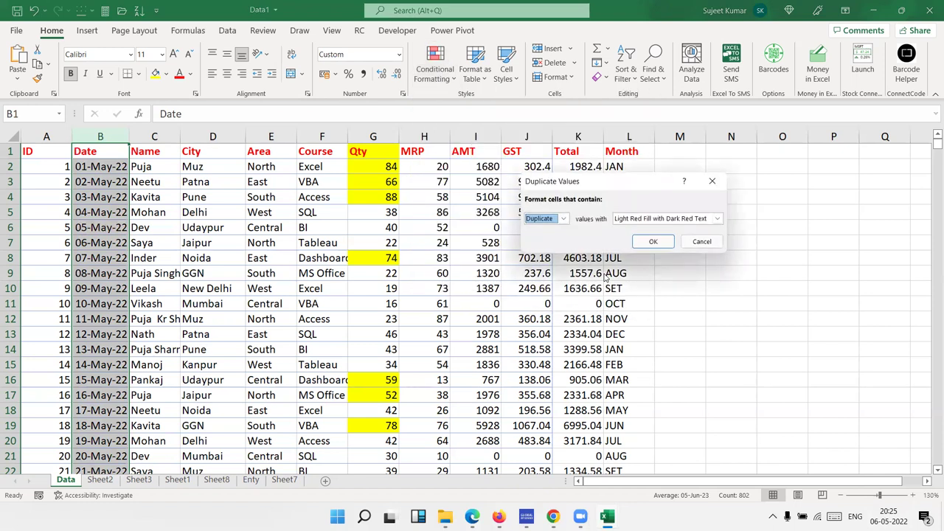
{"action": "key", "text": "Escape"}
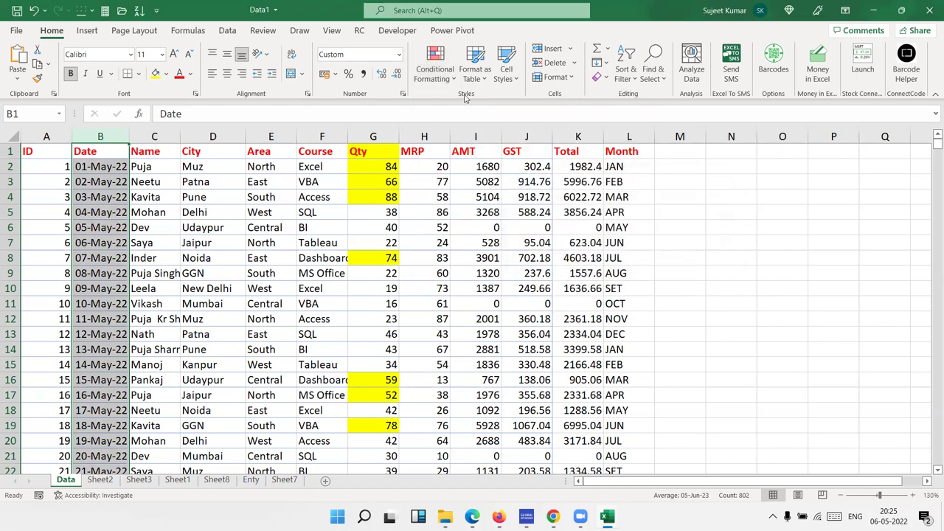
{"action": "left_click", "coordinate": [445, 79]}
{"action": "mouse_move", "coordinate": [539, 107]}
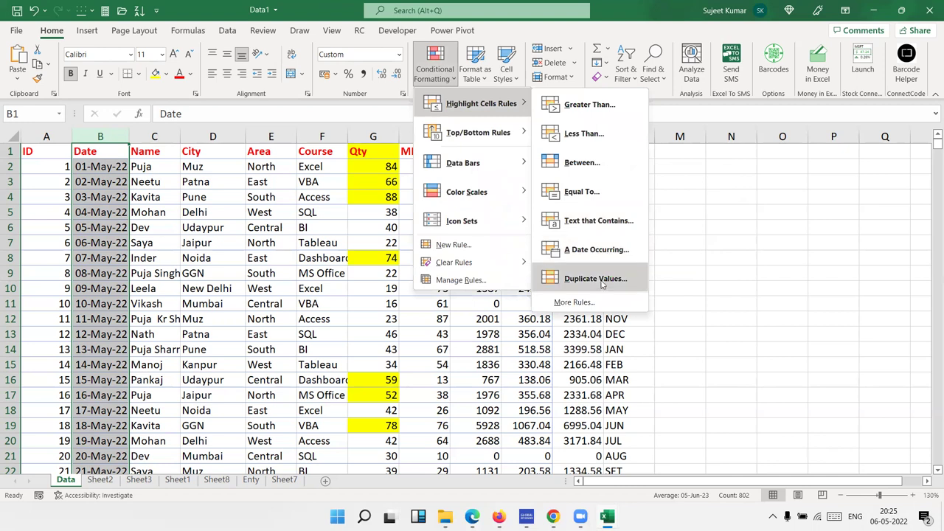
{"action": "mouse_move", "coordinate": [497, 136]}
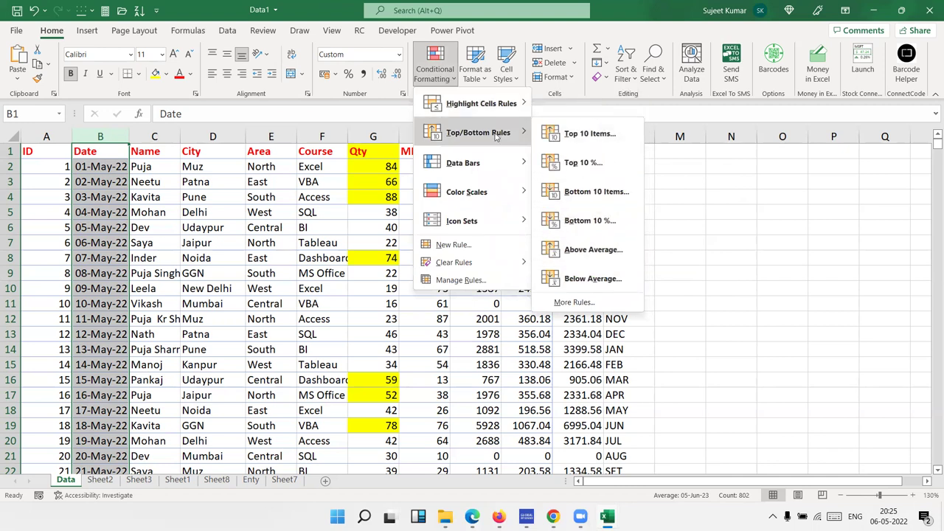
{"action": "left_click", "coordinate": [455, 346]}
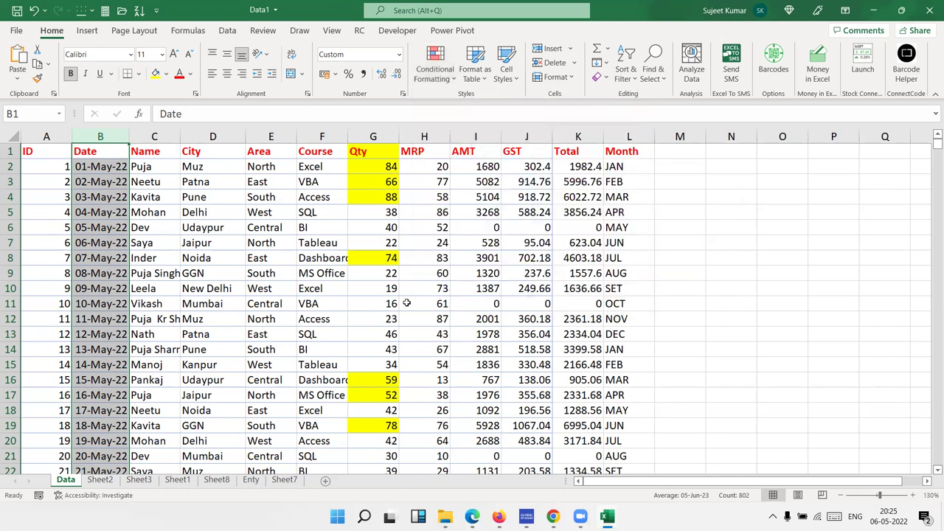
Select the Qty column and clear conditional formatting rules from the entire sheet
{"action": "left_click", "coordinate": [373, 137]}
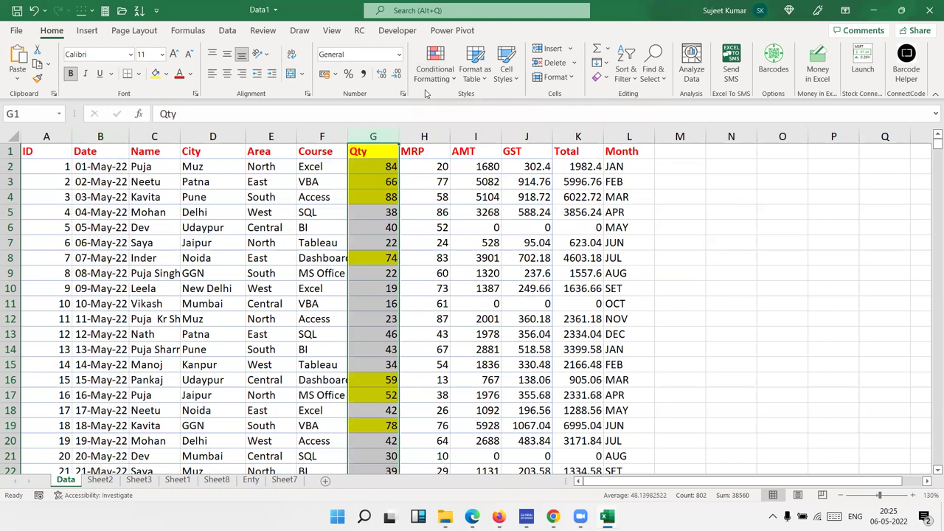
{"action": "left_click", "coordinate": [435, 70]}
{"action": "mouse_move", "coordinate": [468, 262]}
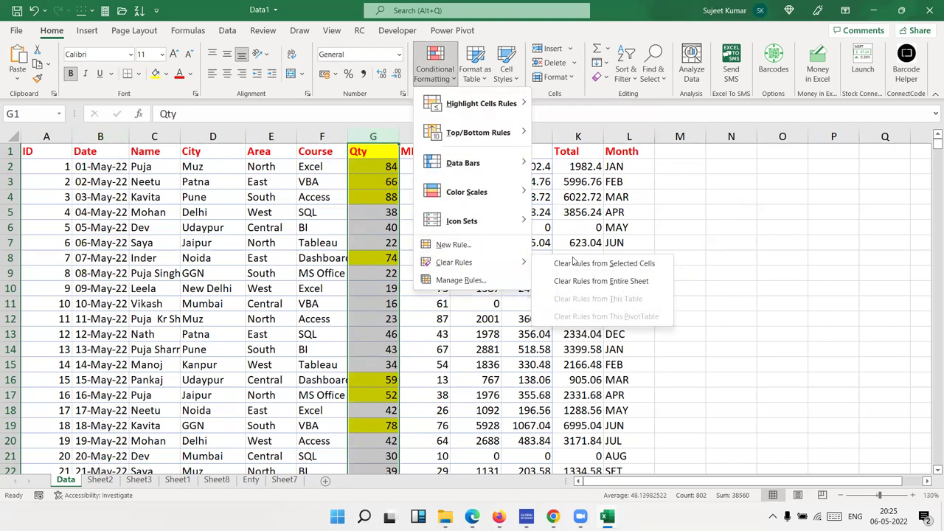
{"action": "left_click", "coordinate": [580, 281]}
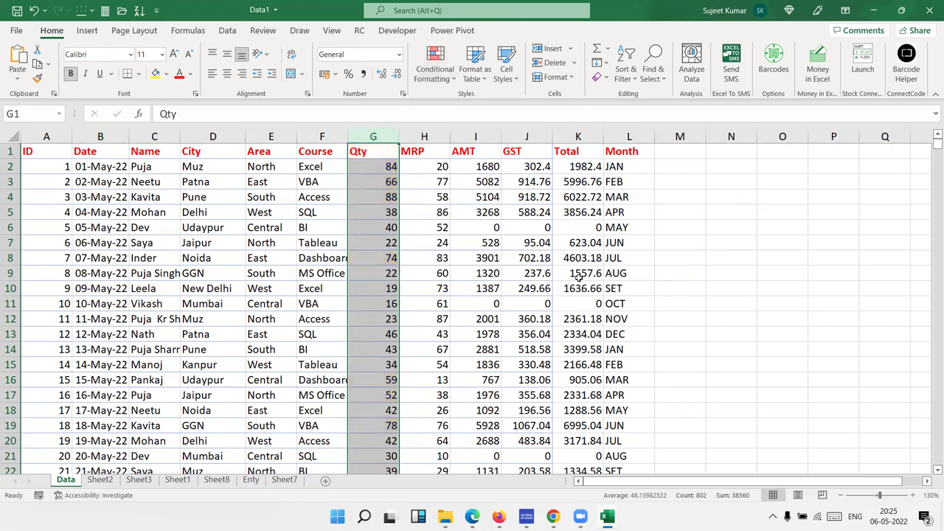
Start a Top 10 Items rule and cancel it without applying
{"action": "left_click", "coordinate": [443, 74]}
{"action": "mouse_move", "coordinate": [463, 139]}
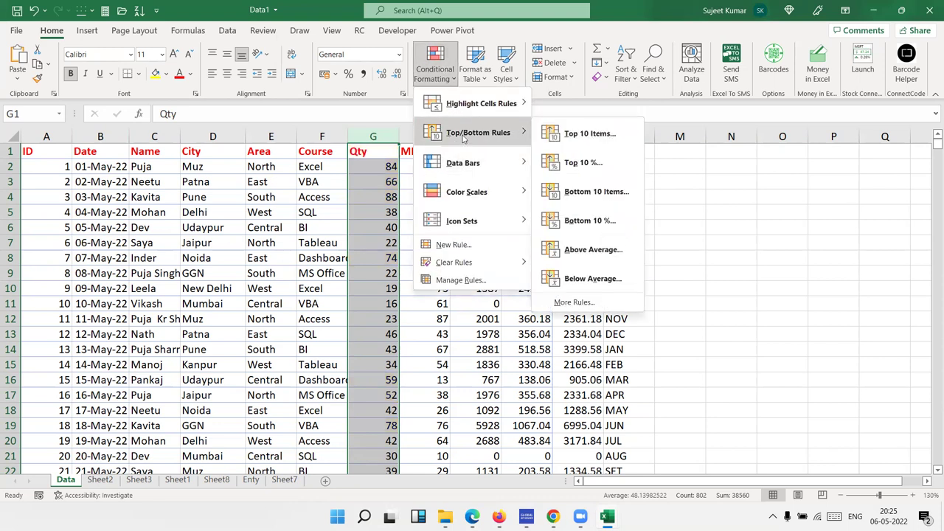
{"action": "left_click", "coordinate": [594, 137]}
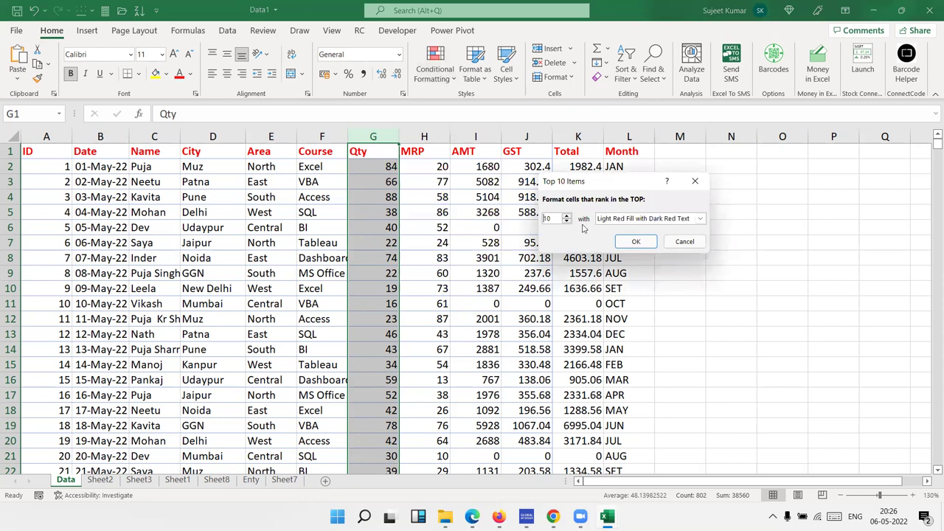
{"action": "key", "text": "Escape"}
{"action": "left_click", "coordinate": [336, 151]}
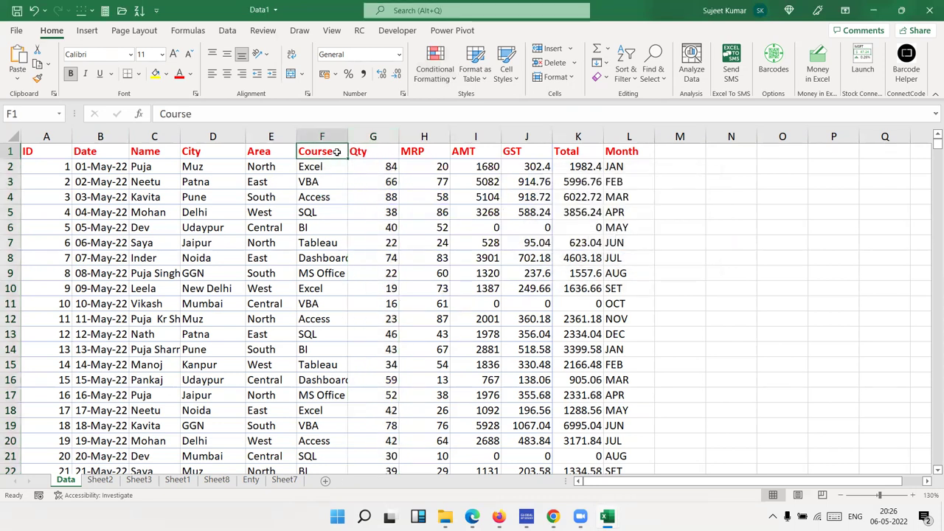
{"action": "key", "text": "ctrl+shift+l"}
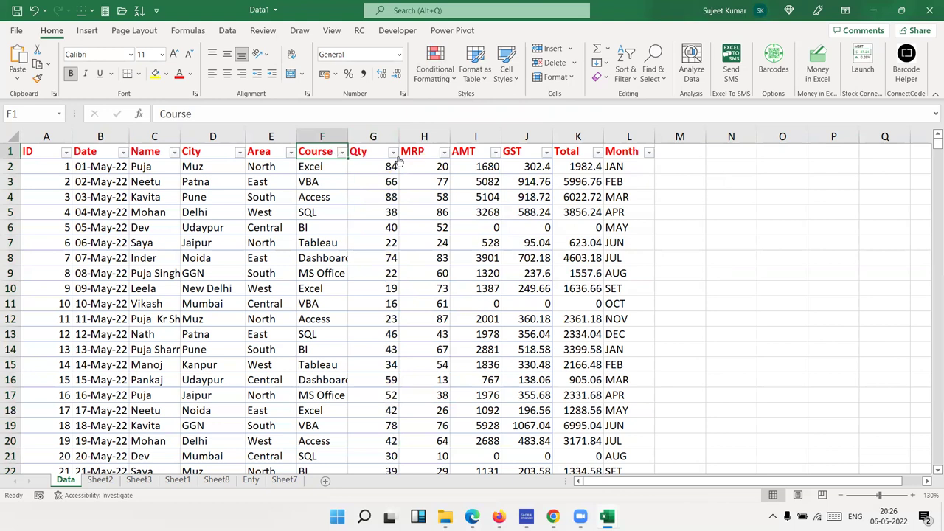
{"action": "left_click", "coordinate": [393, 152]}
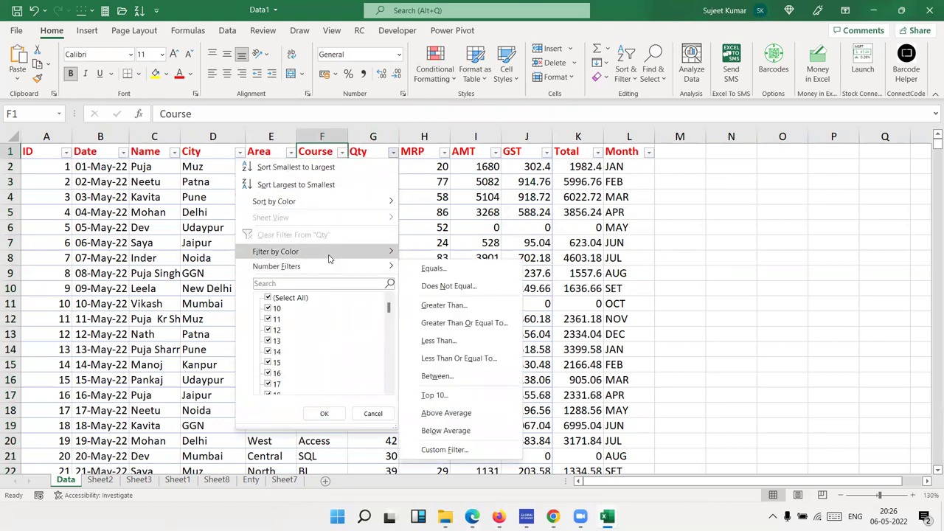
{"action": "mouse_move", "coordinate": [327, 251]}
{"action": "left_click", "coordinate": [436, 320]}
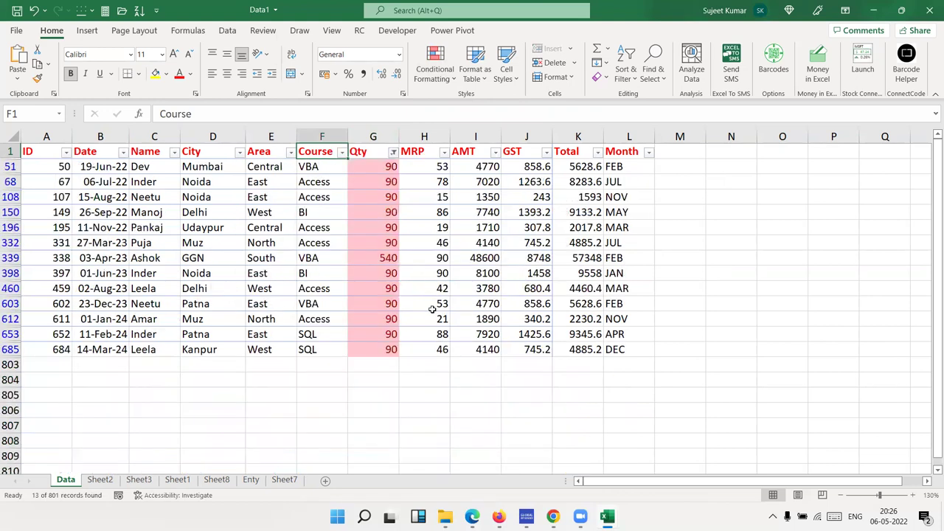
{"action": "left_click_drag", "start_coordinate": [362, 168], "coordinate": [380, 346]}
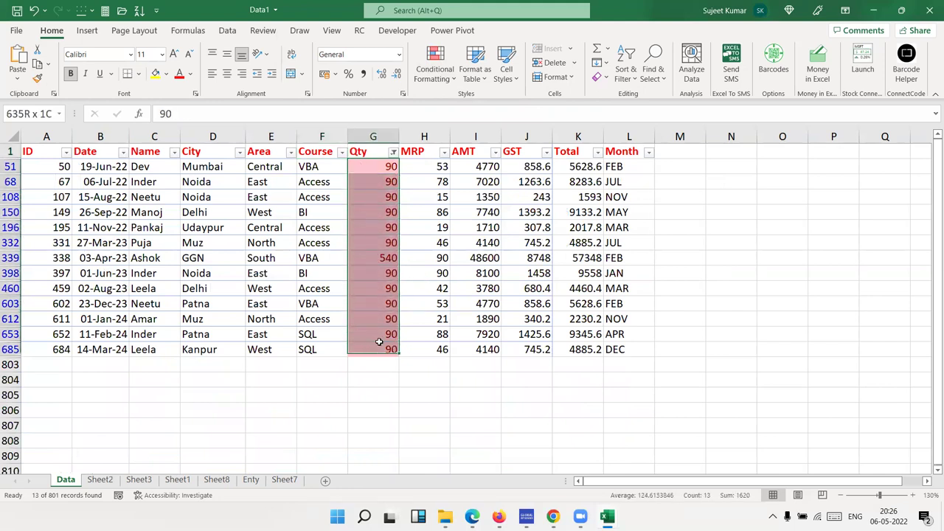
{"action": "key", "text": "ctrl+shift+l"}
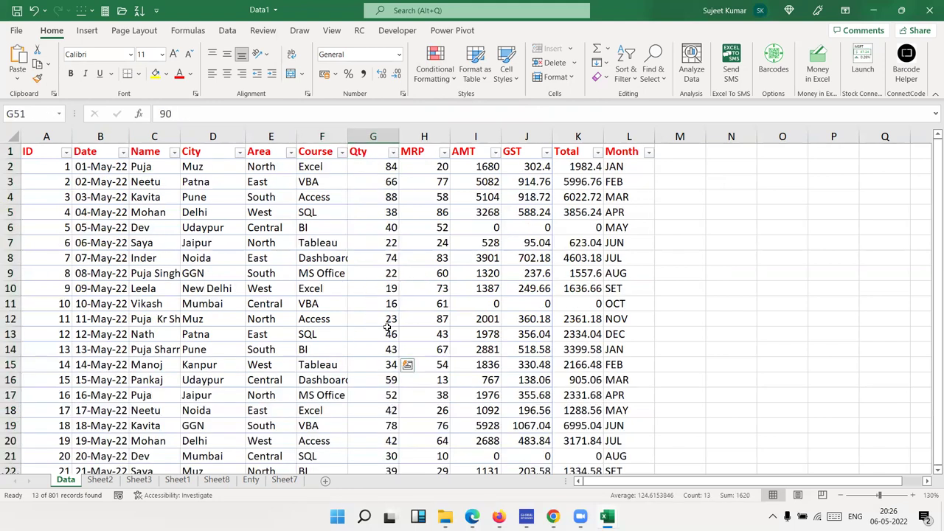
{"action": "left_click", "coordinate": [373, 137]}
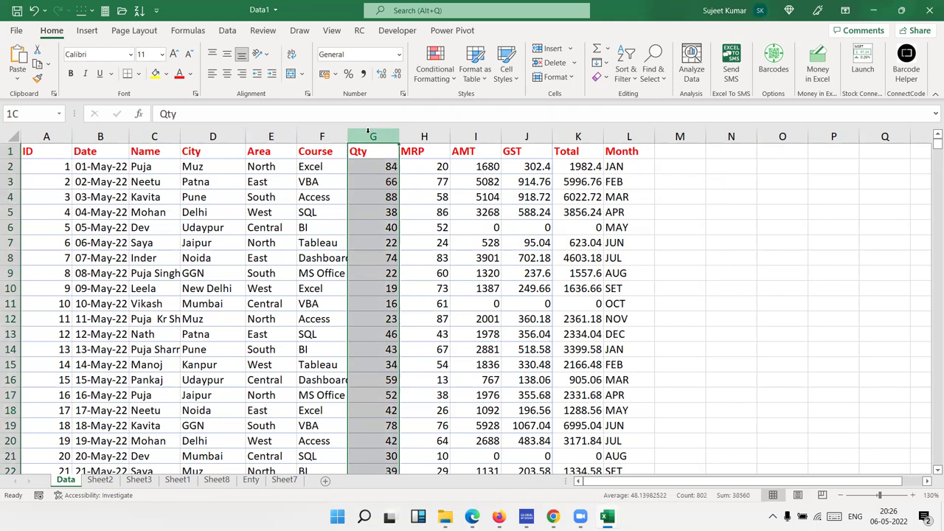
{"action": "left_click", "coordinate": [435, 70]}
{"action": "mouse_move", "coordinate": [480, 133]}
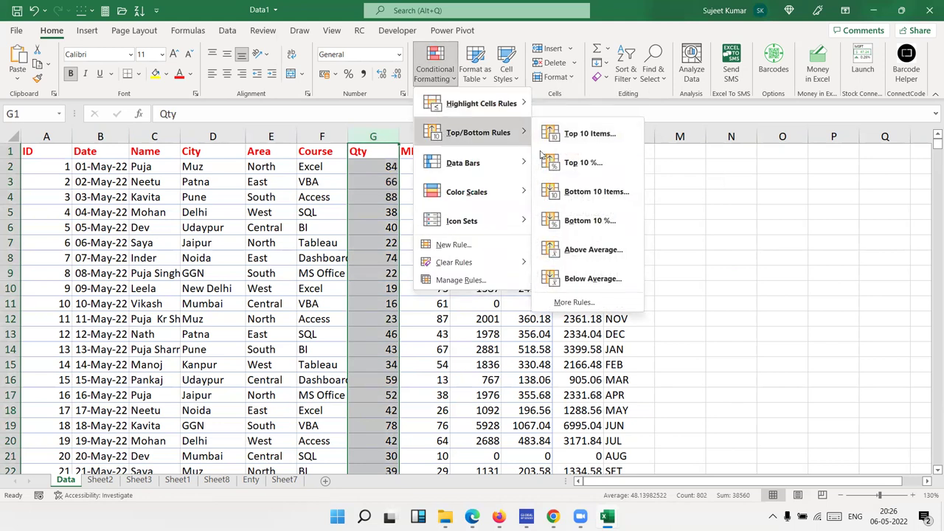
{"action": "left_click", "coordinate": [590, 190]}
{"action": "left_click", "coordinate": [633, 243]}
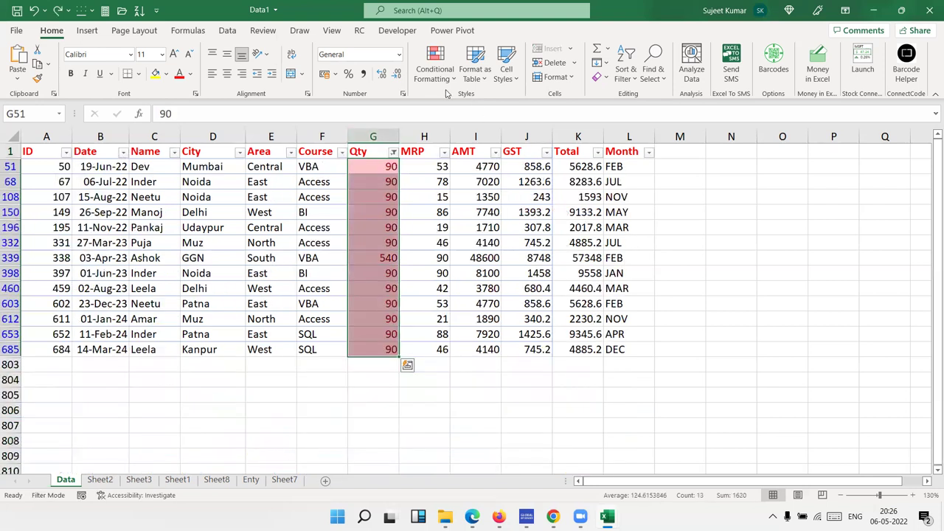
{"action": "key", "text": "ctrl+shift+l"}
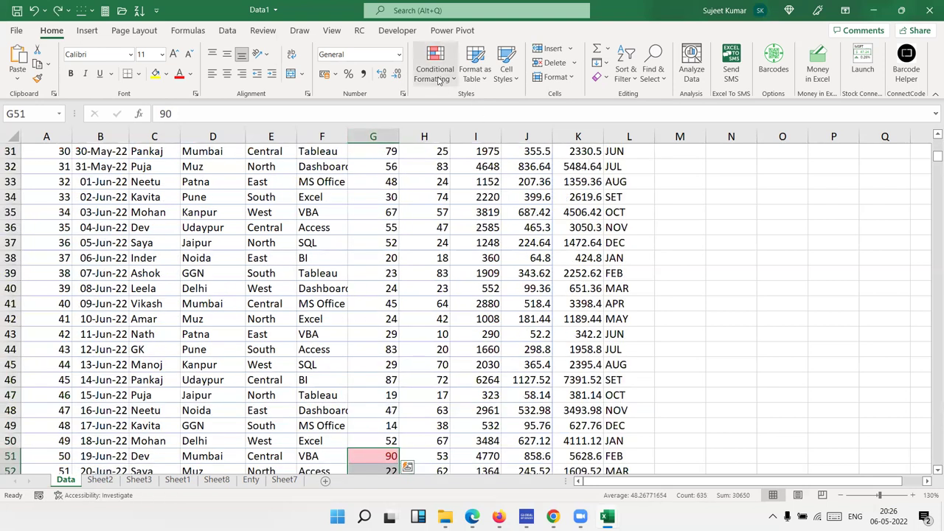
{"action": "left_click", "coordinate": [384, 148]}
{"action": "left_click", "coordinate": [387, 135]}
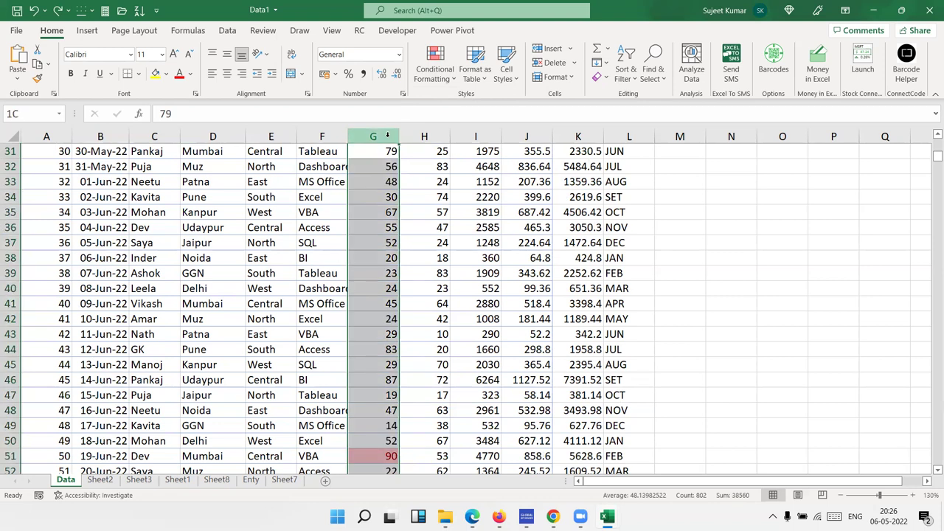
Show the Highlight Cells Rules options under Conditional Formatting for the Qty column
{"action": "left_click", "coordinate": [435, 65]}
{"action": "mouse_move", "coordinate": [446, 118]}
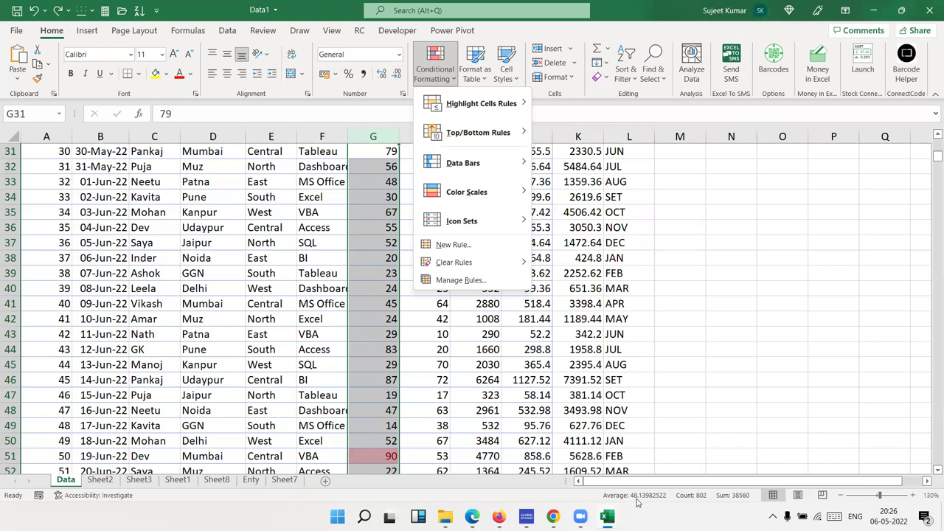
{"action": "mouse_move", "coordinate": [512, 102]}
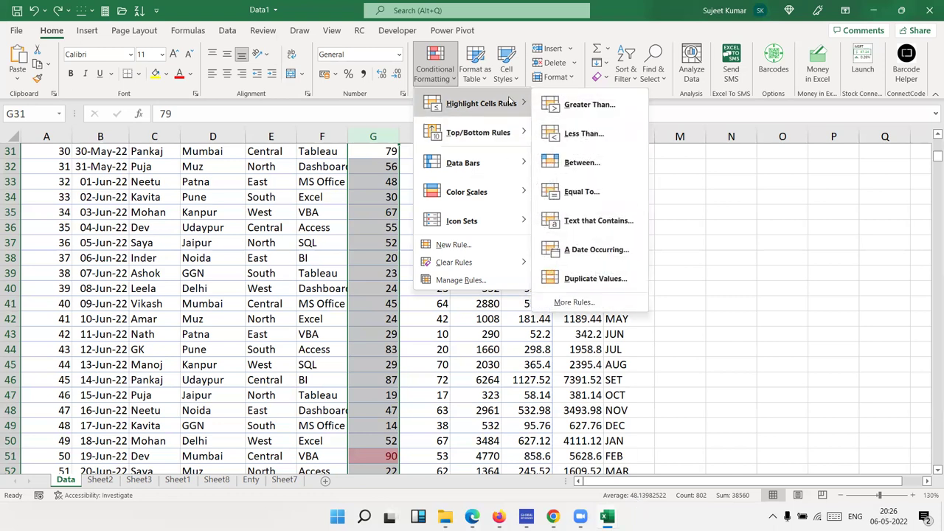
{"action": "mouse_move", "coordinate": [524, 135]}
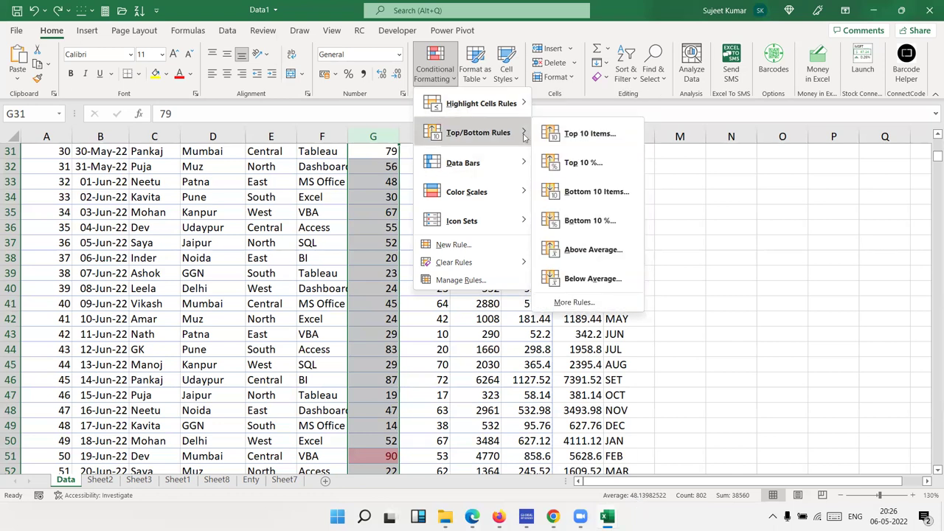
{"action": "left_click", "coordinate": [586, 250]}
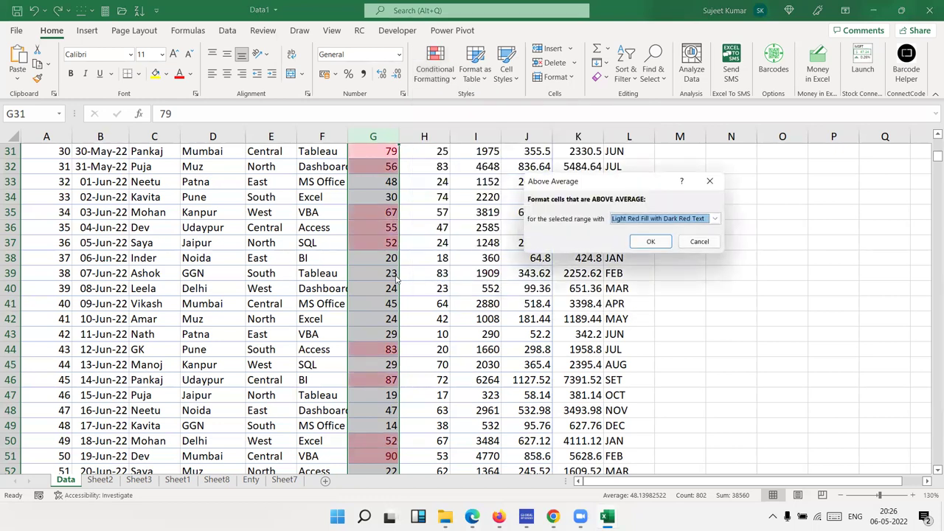
{"action": "left_click", "coordinate": [636, 218]}
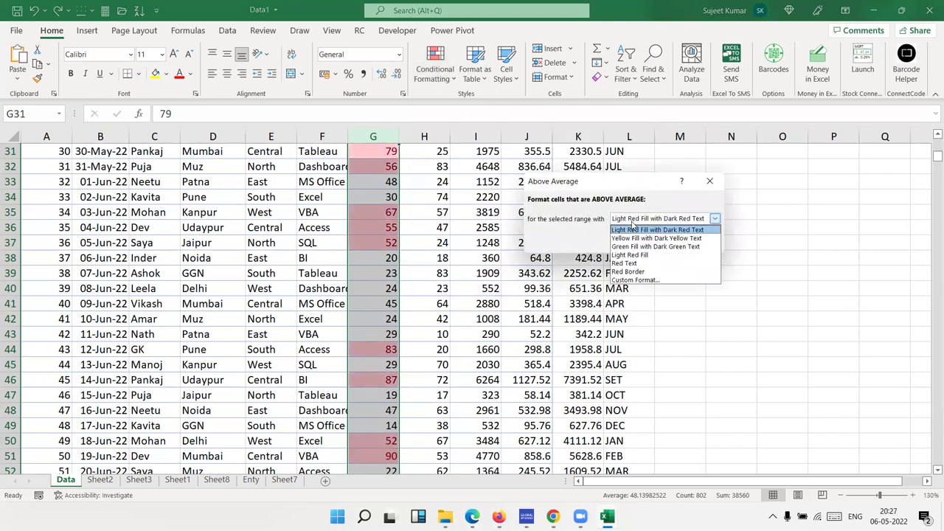
{"action": "left_click", "coordinate": [633, 229]}
{"action": "left_click", "coordinate": [686, 246]}
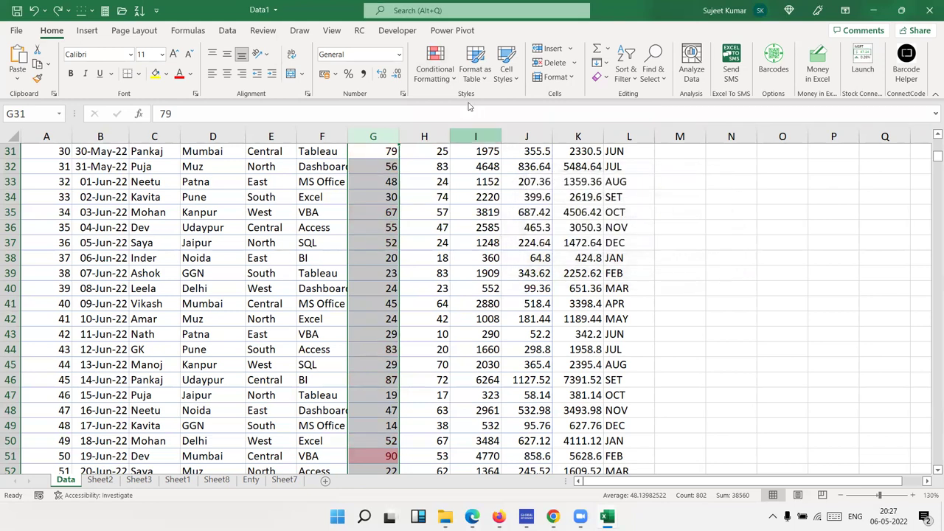
{"action": "left_click", "coordinate": [439, 76]}
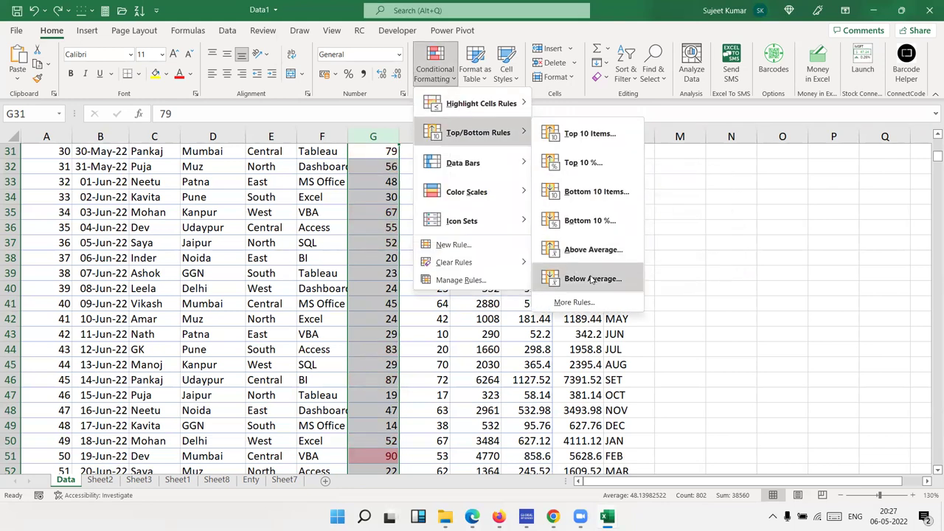
{"action": "left_click", "coordinate": [591, 279]}
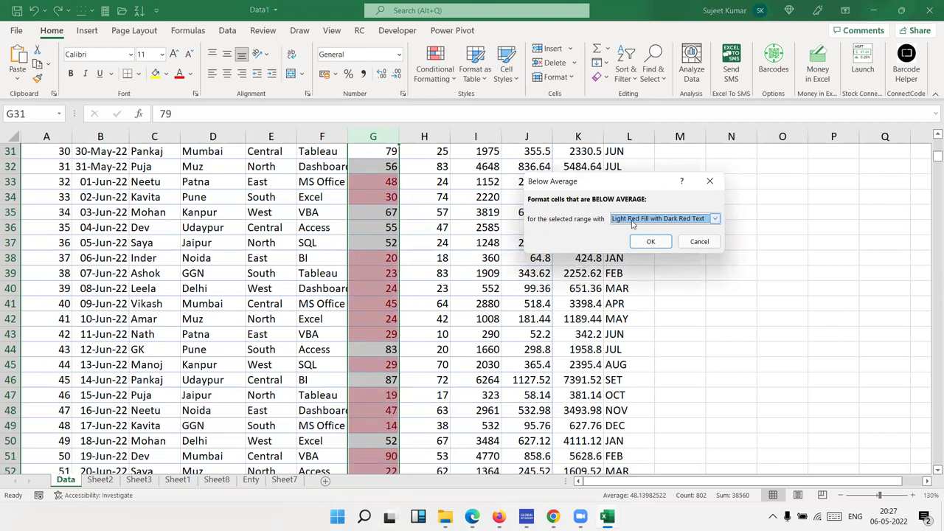
{"action": "left_click", "coordinate": [709, 245]}
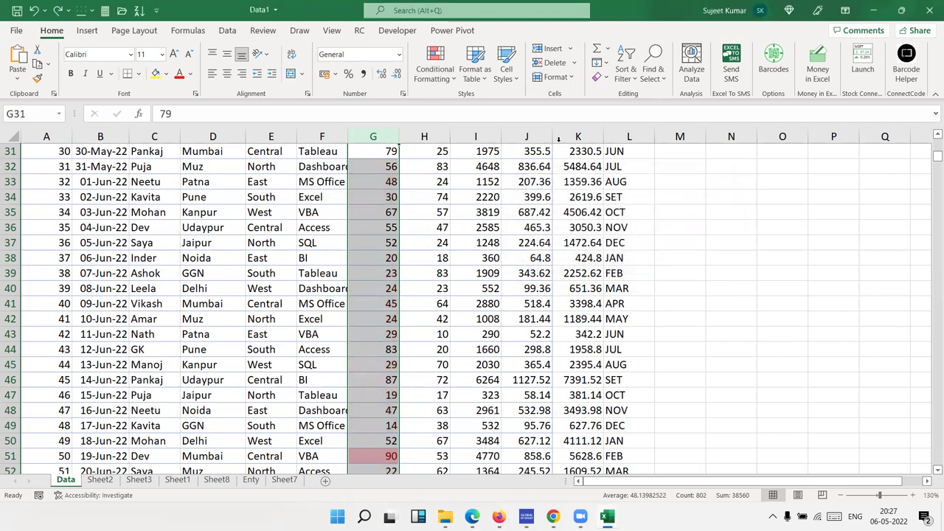
{"action": "left_click", "coordinate": [435, 69]}
{"action": "mouse_move", "coordinate": [480, 133]}
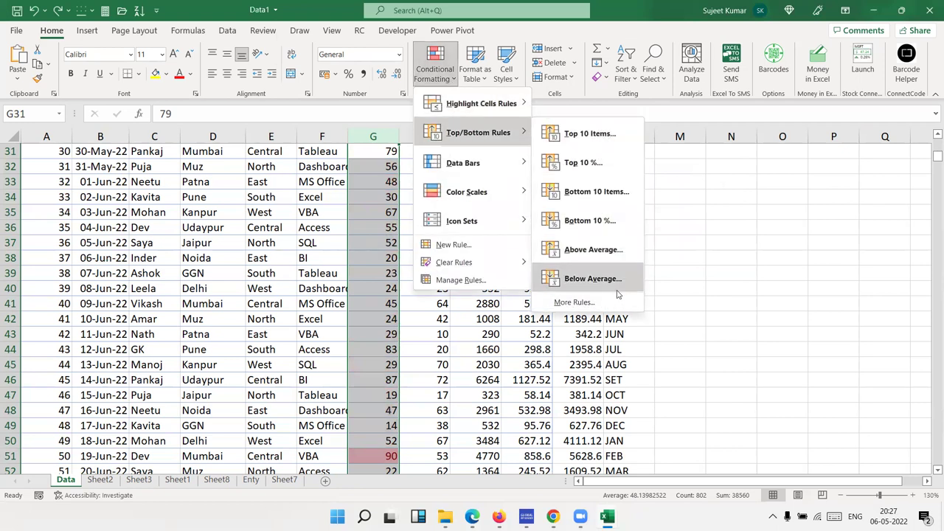
{"action": "mouse_move", "coordinate": [470, 192]}
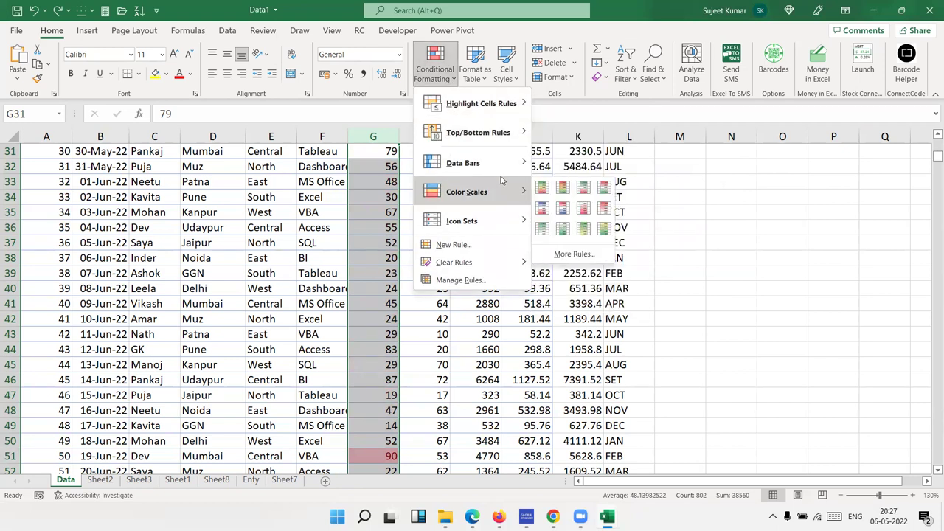
{"action": "scroll", "coordinate": [366, 196], "scroll_direction": "up", "scroll_amount": 7}
{"action": "left_click", "coordinate": [367, 197]}
{"action": "scroll", "coordinate": [365, 197], "scroll_direction": "up", "scroll_amount": 2}
{"action": "scroll", "coordinate": [365, 196], "scroll_direction": "up", "scroll_amount": 2}
{"action": "left_click", "coordinate": [377, 164]}
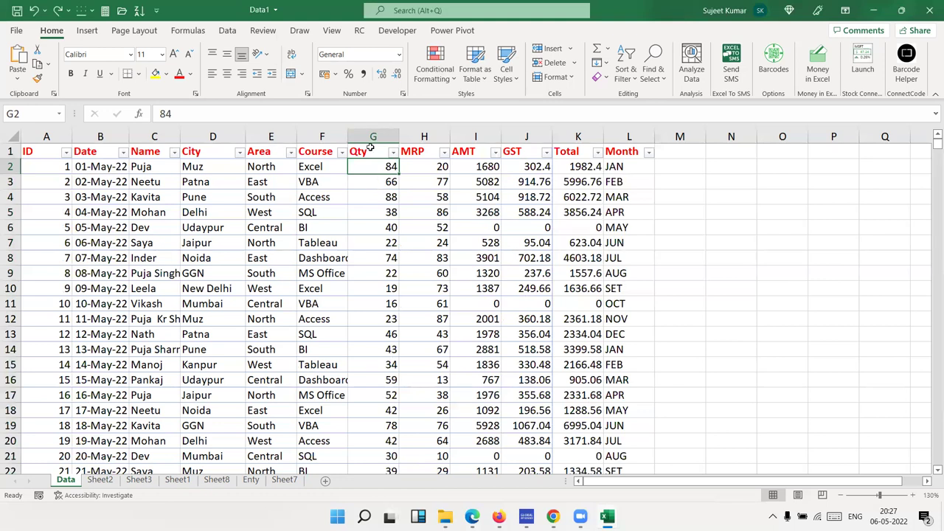
{"action": "left_click", "coordinate": [363, 134]}
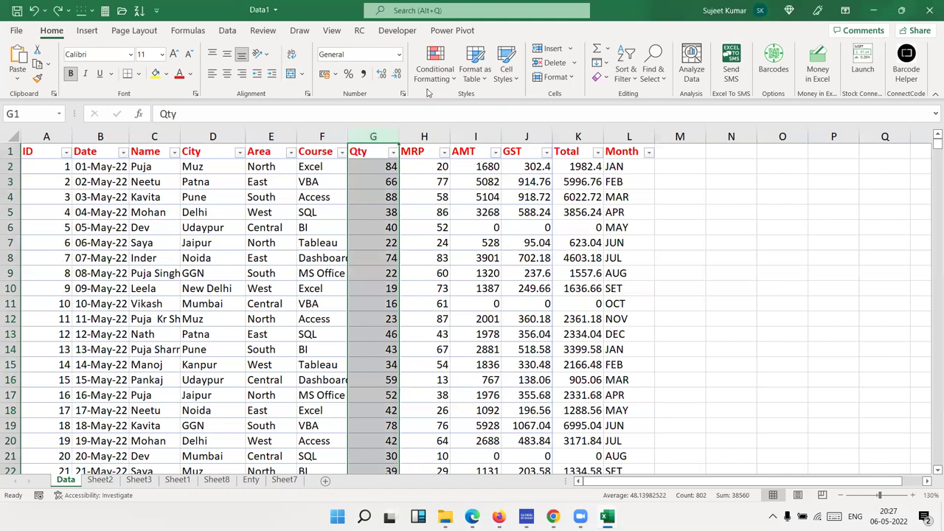
{"action": "left_click", "coordinate": [435, 67]}
{"action": "mouse_move", "coordinate": [458, 104]}
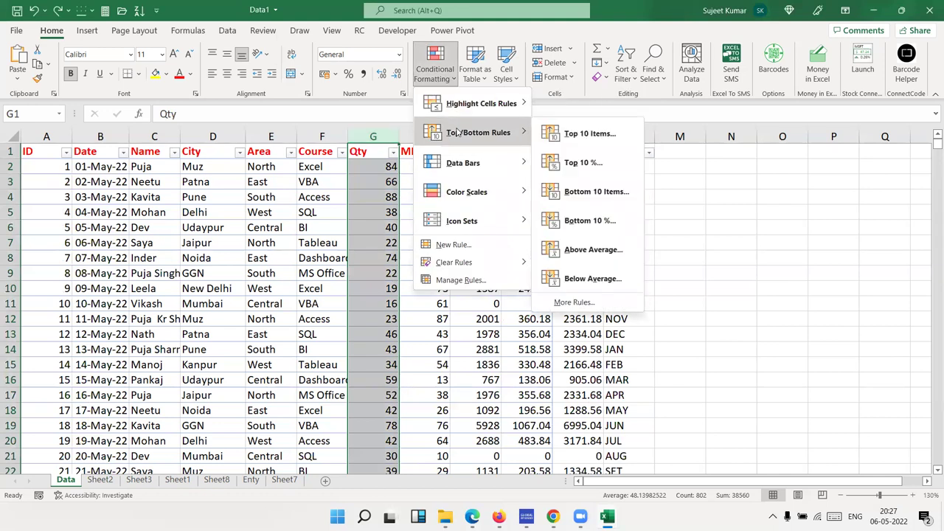
{"action": "mouse_move", "coordinate": [480, 163]}
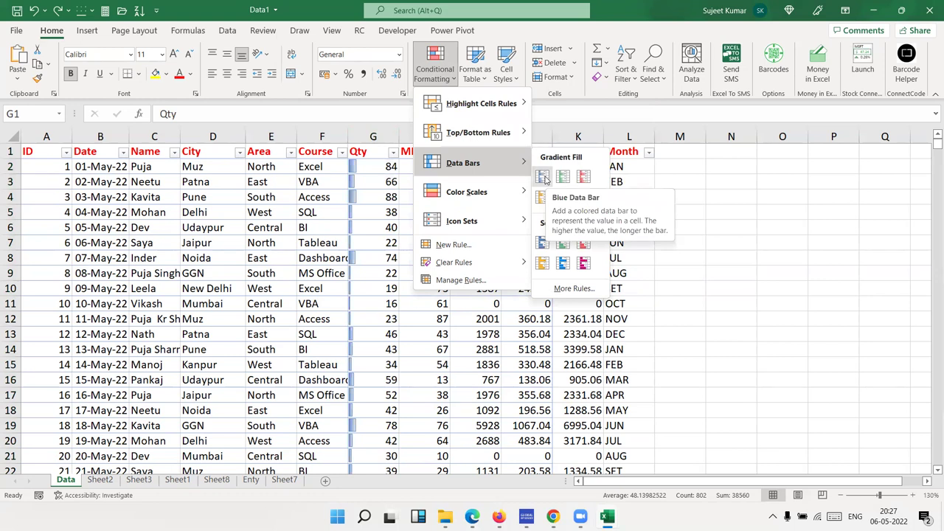
{"action": "left_click", "coordinate": [291, 478]}
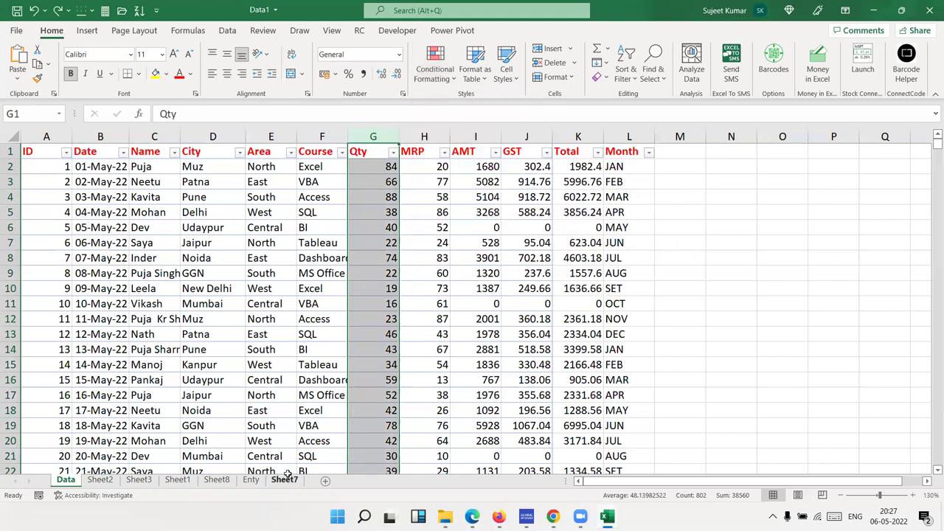
On Sheet7, enter the numbers 1 to 10 down K2:K11
{"action": "left_click", "coordinate": [285, 478]}
{"action": "left_click", "coordinate": [575, 163]}
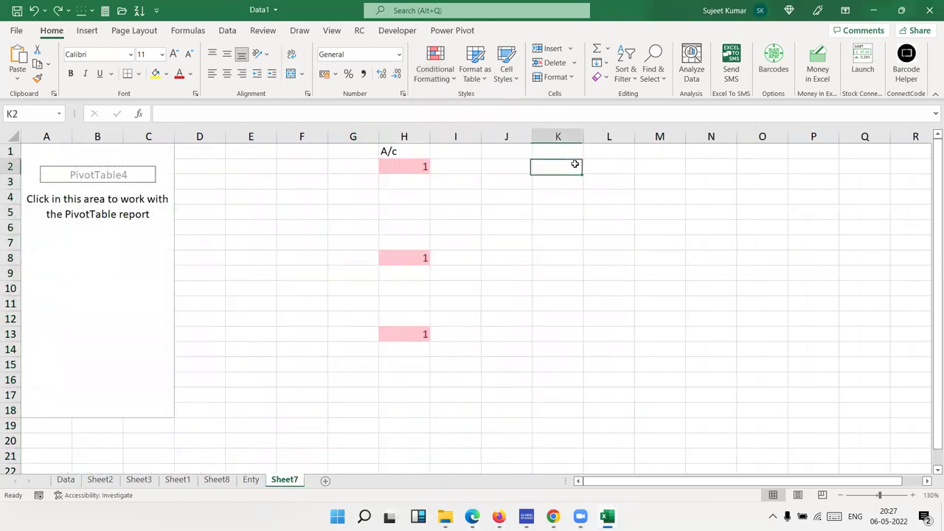
{"action": "type", "text": "1"}
{"action": "key", "text": "Return"}
{"action": "type", "text": "2"}
{"action": "key", "text": "Return"}
{"action": "type", "text": "3"}
{"action": "key", "text": "Return"}
{"action": "type", "text": "4"}
{"action": "key", "text": "Return"}
{"action": "type", "text": "5"}
{"action": "key", "text": "Return"}
{"action": "type", "text": "6"}
{"action": "key", "text": "Return"}
{"action": "type", "text": "7"}
{"action": "key", "text": "Return"}
{"action": "type", "text": "8"}
{"action": "key", "text": "Return"}
{"action": "type", "text": "9"}
{"action": "key", "text": "Return"}
{"action": "type", "text": "10"}
{"action": "key", "text": "Return"}
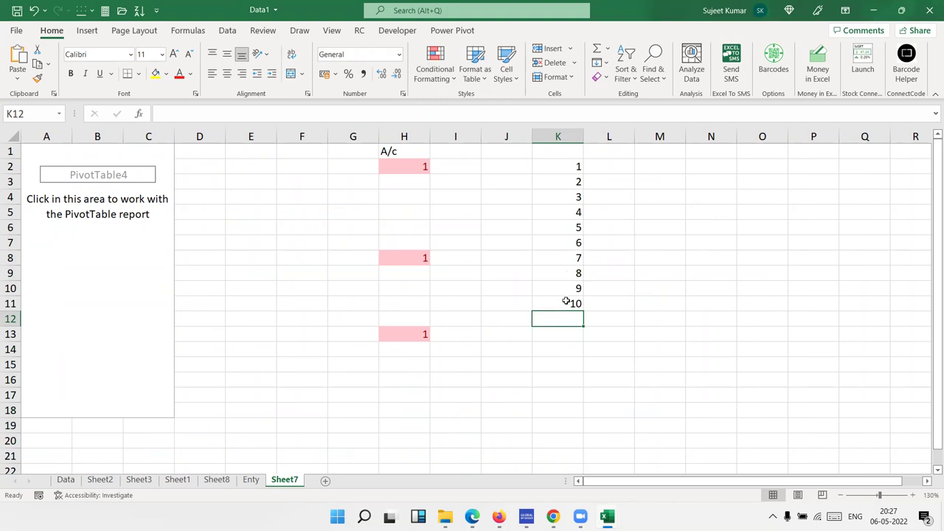
Apply blue gradient data bars to the numbers in K2:K11
{"action": "left_click_drag", "start_coordinate": [566, 301], "coordinate": [558, 164]}
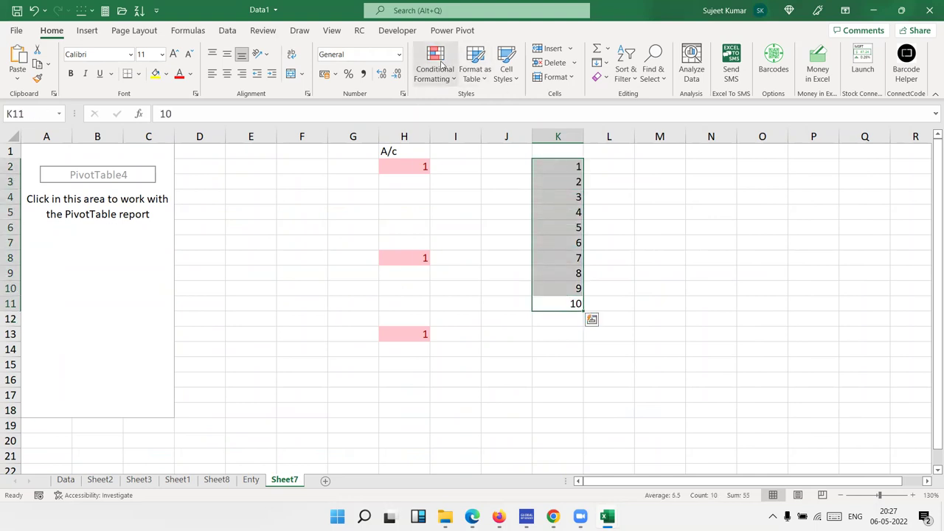
{"action": "left_click", "coordinate": [442, 65]}
{"action": "mouse_move", "coordinate": [447, 163]}
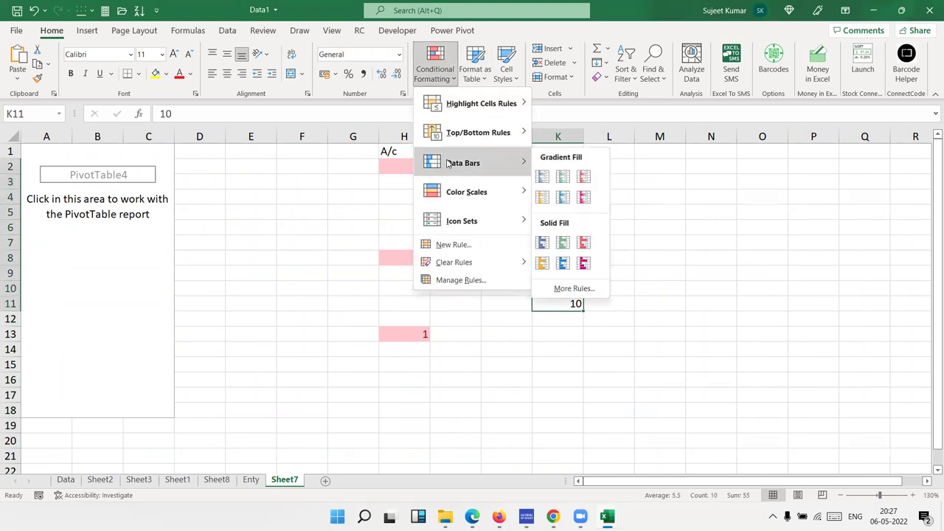
{"action": "left_click", "coordinate": [542, 176]}
{"action": "left_click", "coordinate": [567, 275]}
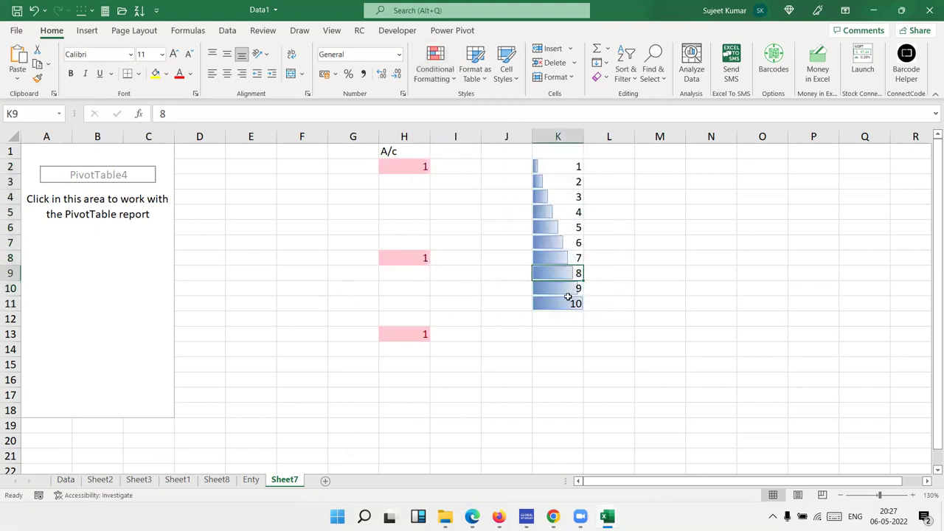
{"action": "mouse_move", "coordinate": [567, 303]}
{"action": "left_mouse_down"}
{"action": "mouse_move", "coordinate": [556, 170]}
{"action": "mouse_move", "coordinate": [575, 299]}
{"action": "left_mouse_up"}
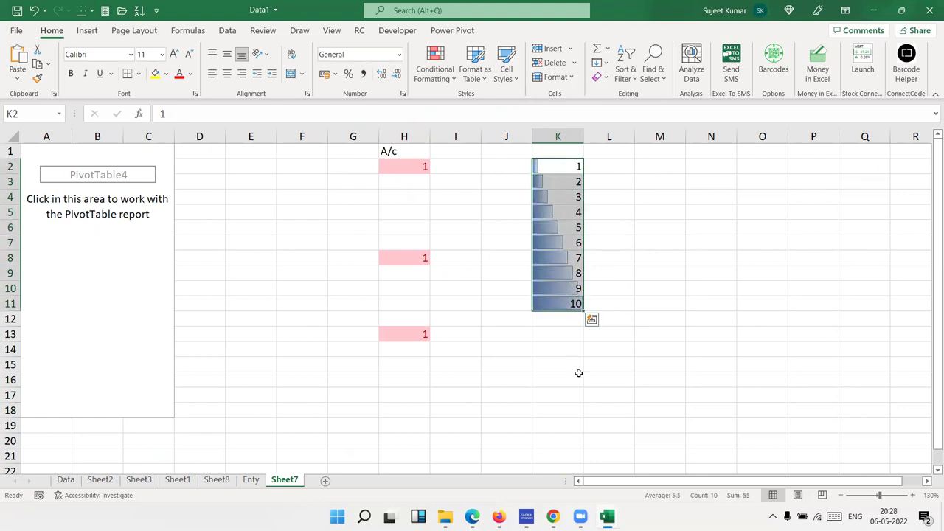
Undo the data bars and preview Color Scales without applying any
{"action": "key", "text": "shift+Return"}
{"action": "key", "text": "ctrl+z"}
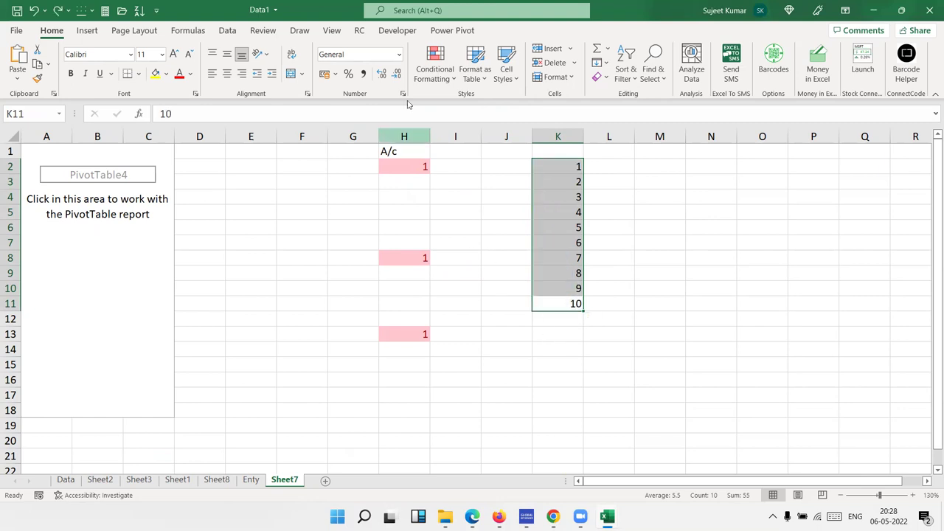
{"action": "left_click", "coordinate": [436, 67]}
{"action": "mouse_move", "coordinate": [454, 171]}
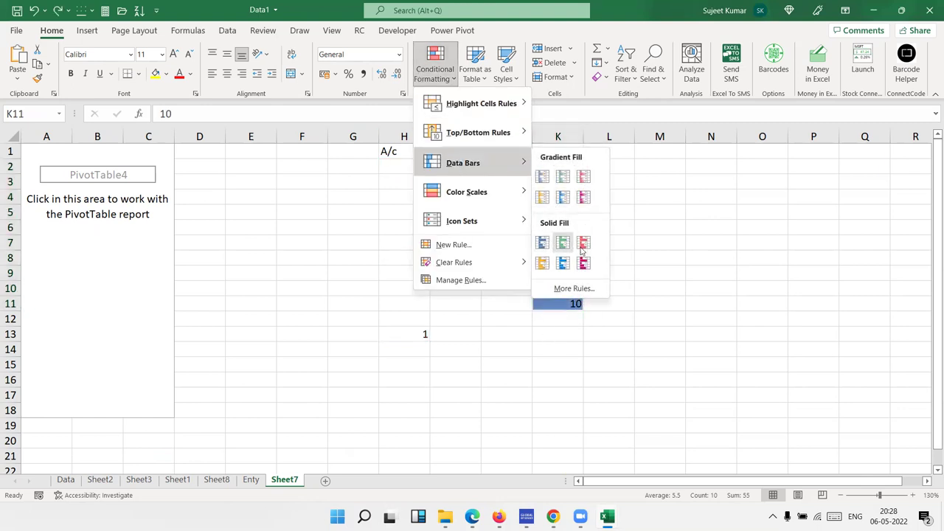
{"action": "mouse_move", "coordinate": [463, 195]}
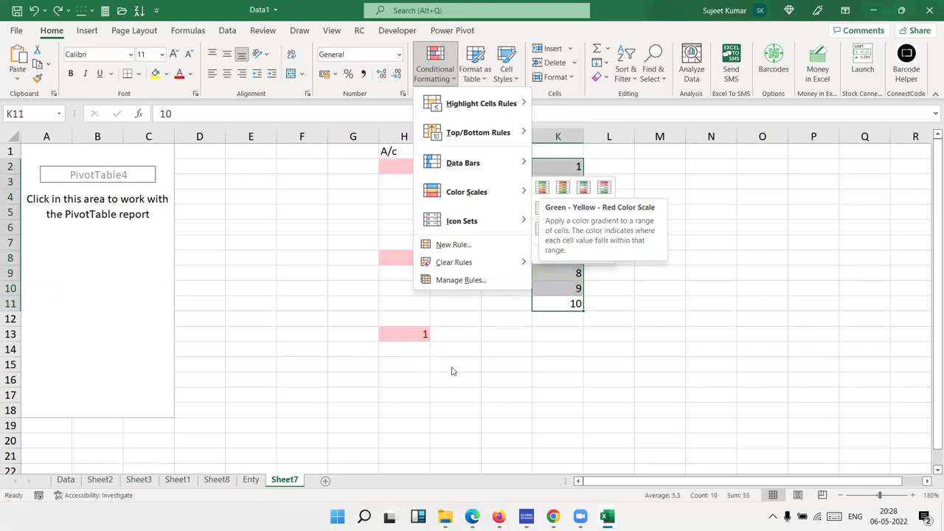
{"action": "key", "text": "Escape"}
Insert two blank columns at column I so the numbers move to M2:M11
{"action": "key", "text": "Left"}
{"action": "key", "text": "Left"}
{"action": "key", "text": "Left"}
{"action": "key", "text": "Left"}
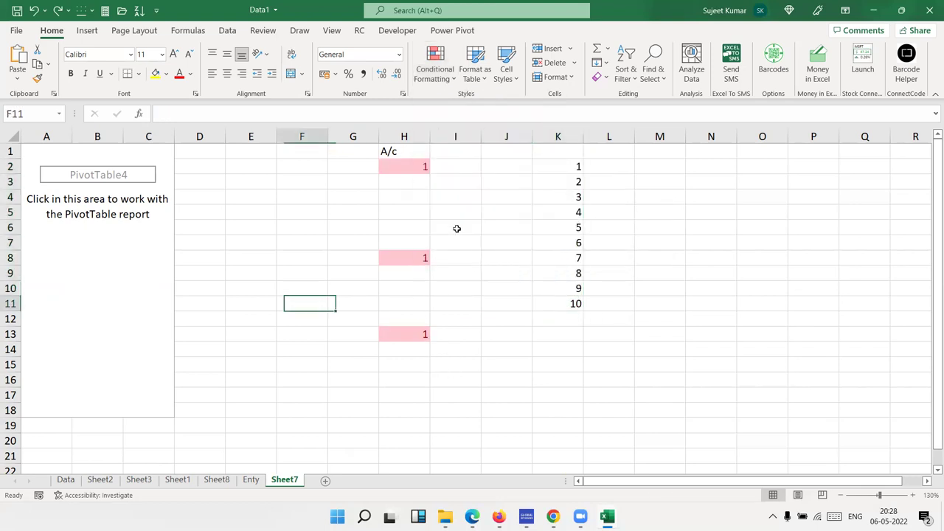
{"action": "key", "text": "Left"}
{"action": "key", "text": "Left"}
{"action": "key", "text": "Left"}
{"action": "key", "text": "Left"}
{"action": "key", "text": "Left"}
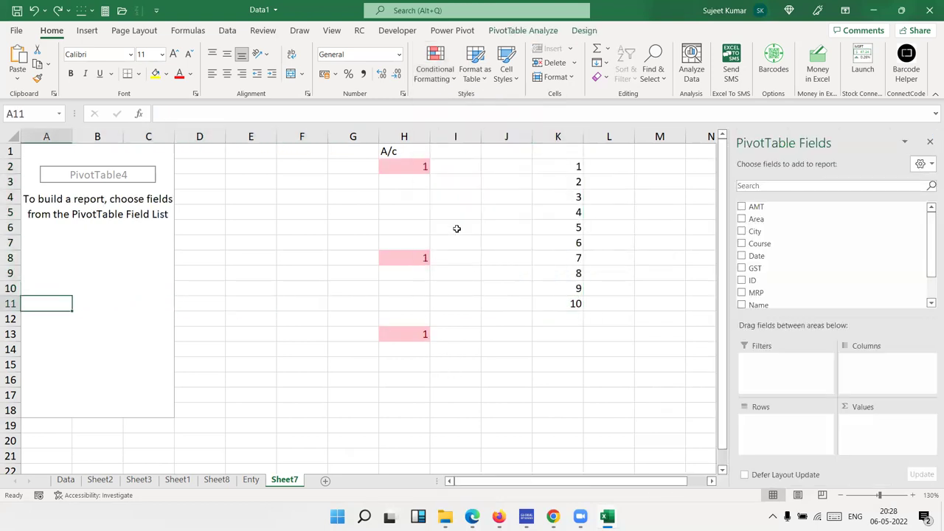
{"action": "left_click", "coordinate": [618, 324]}
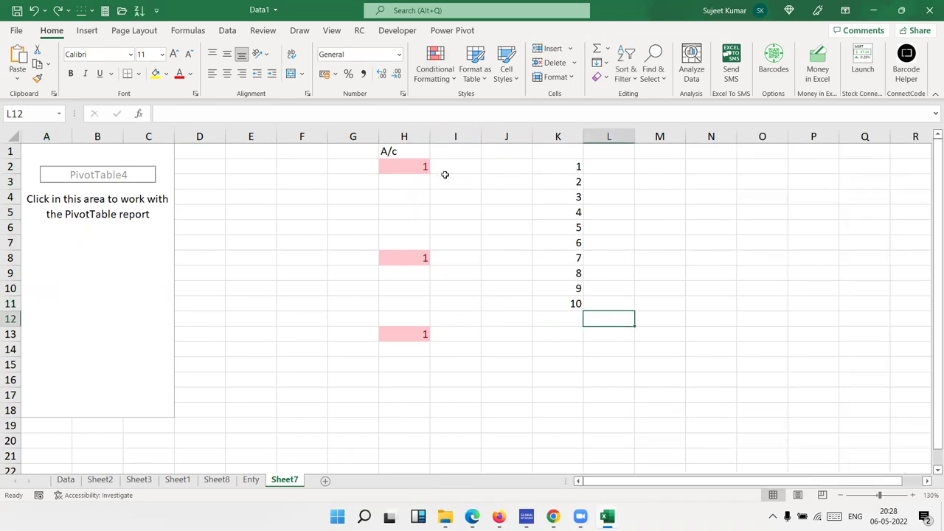
{"action": "left_click", "coordinate": [472, 136]}
{"action": "type", "text": "+"}
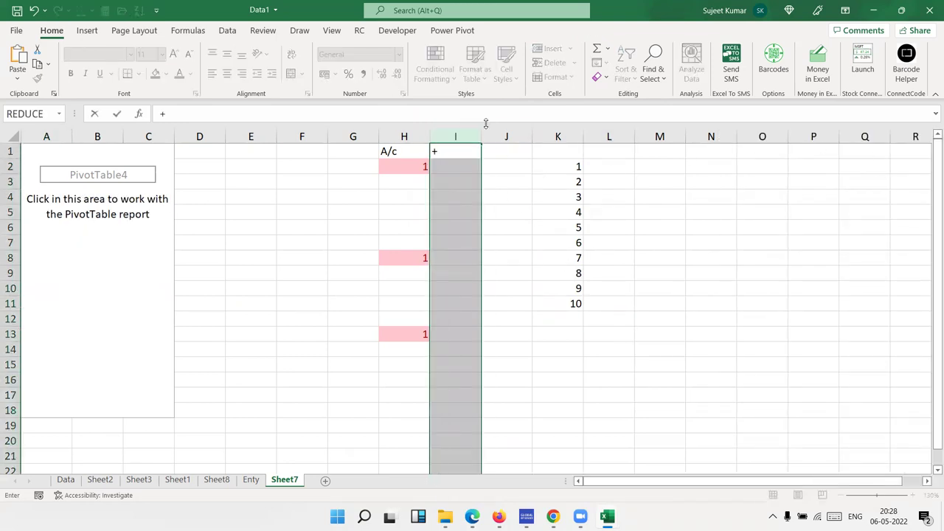
{"action": "key", "text": "Escape"}
{"action": "key", "text": "ctrl+plus"}
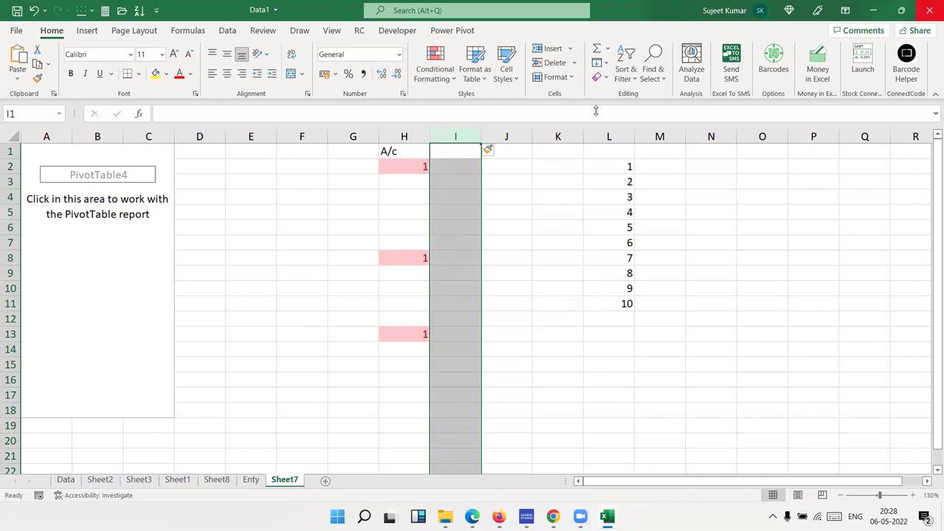
{"action": "key", "text": "ctrl+plus"}
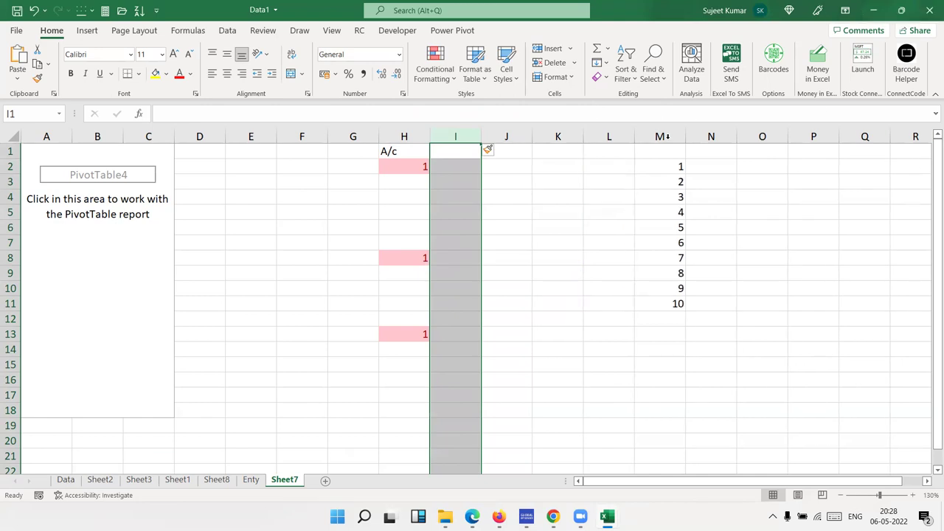
{"action": "left_click_drag", "start_coordinate": [677, 168], "coordinate": [677, 303]}
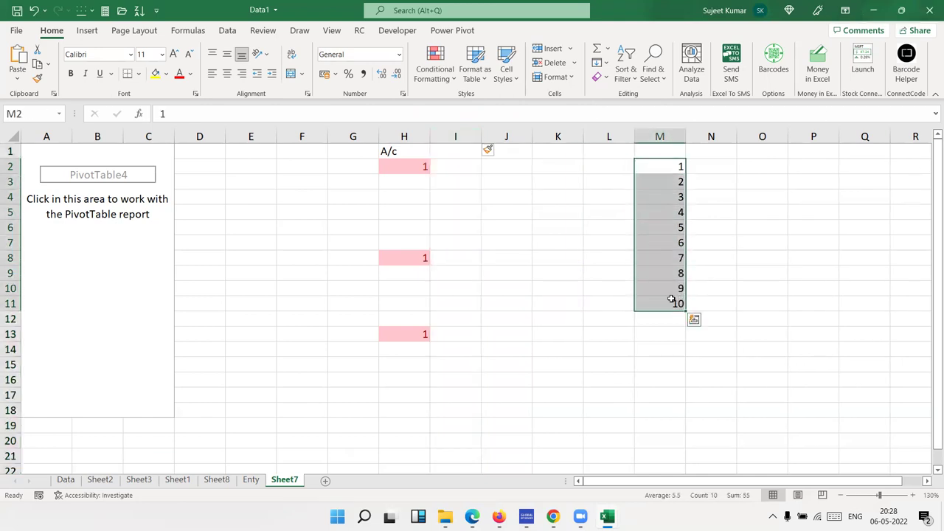
Apply the 3 Arrows (Colored) icon set to M2:M11: red down, yellow sideways, green up
{"action": "left_click", "coordinate": [435, 65]}
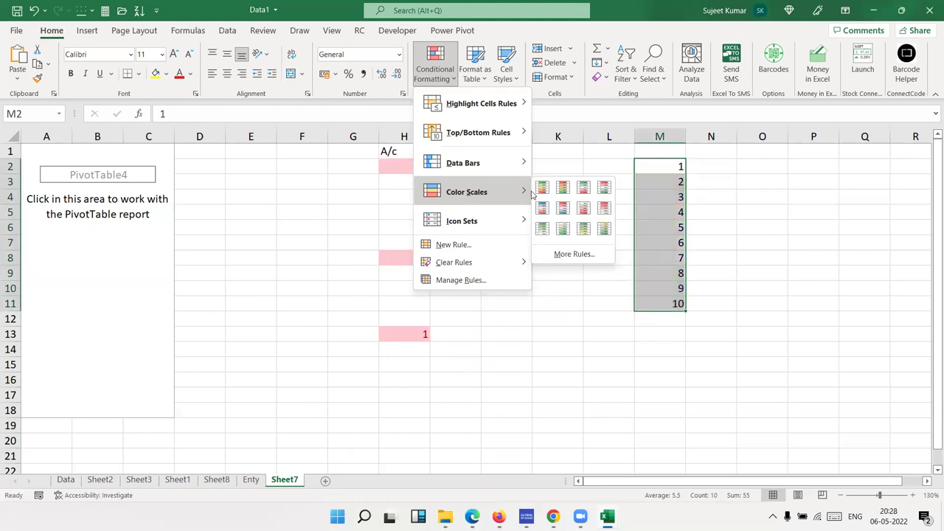
{"action": "mouse_move", "coordinate": [494, 220]}
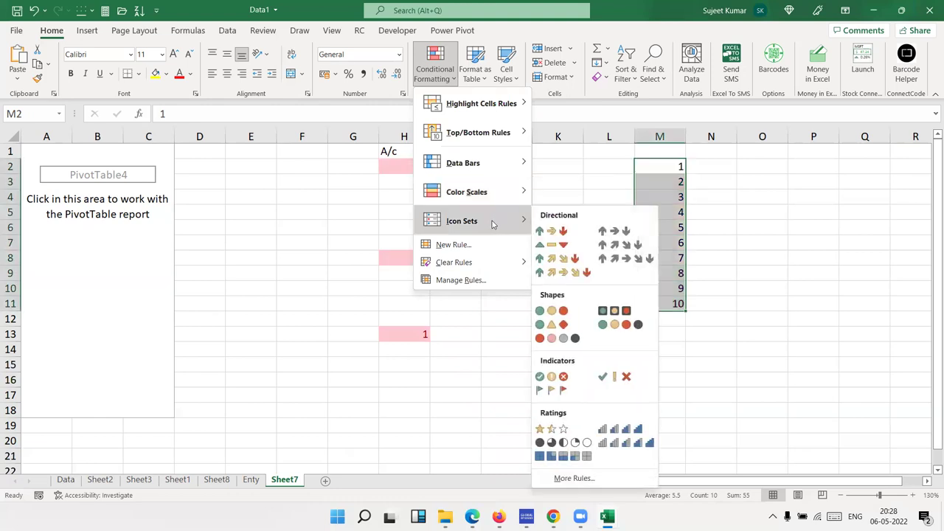
{"action": "left_click", "coordinate": [563, 233]}
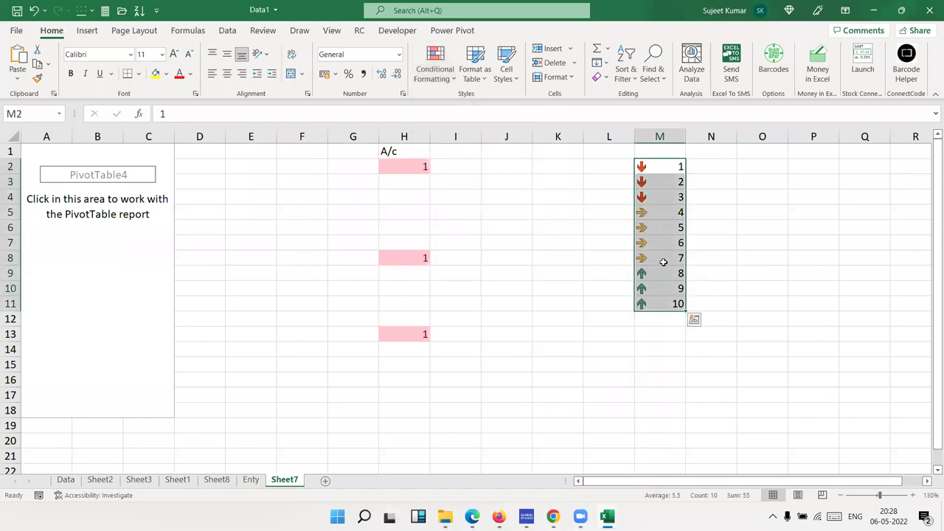
{"action": "left_click", "coordinate": [437, 73]}
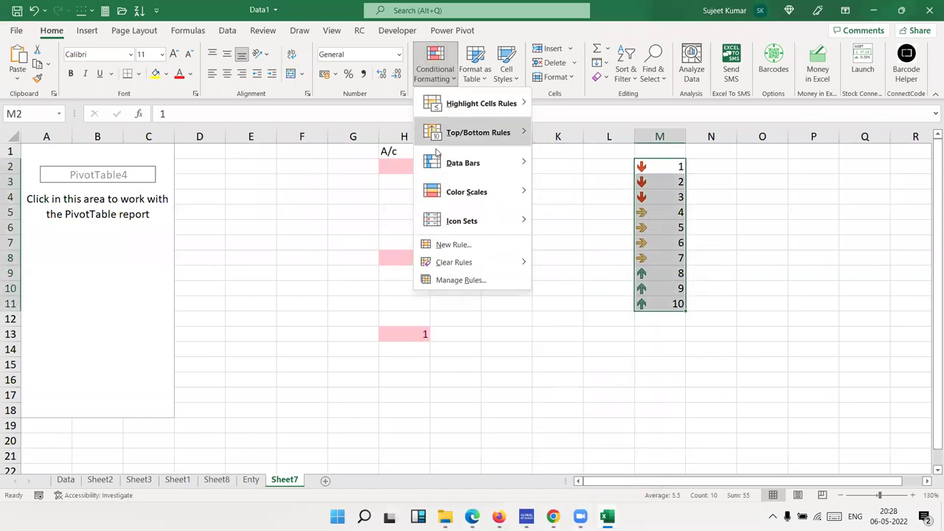
{"action": "mouse_move", "coordinate": [509, 228]}
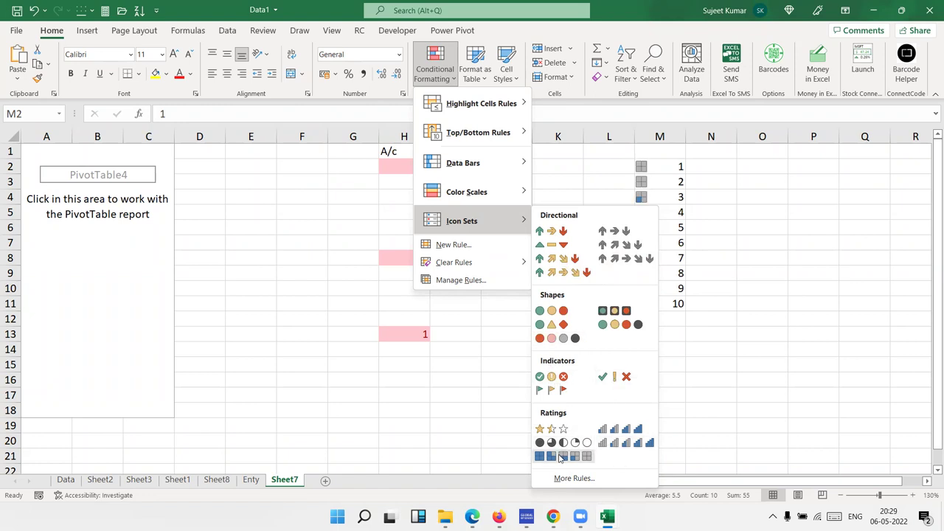
{"action": "left_click", "coordinate": [284, 189]}
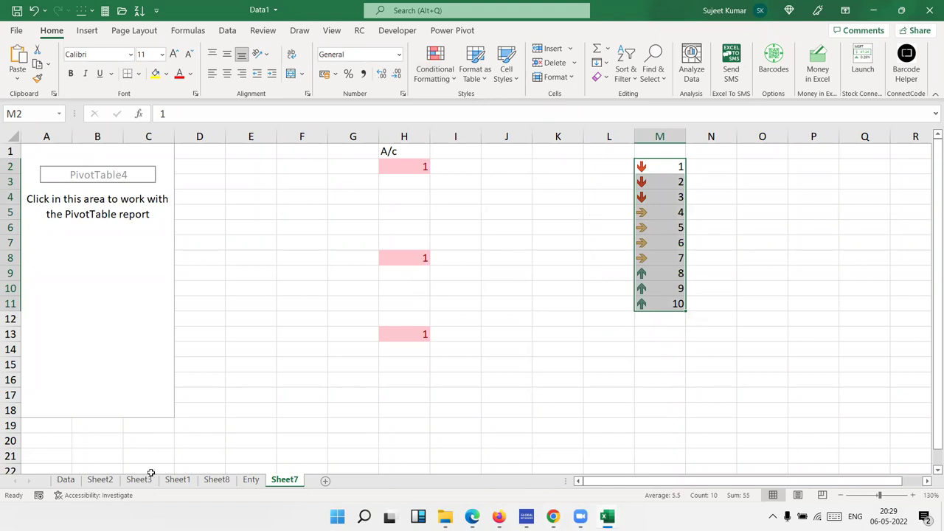
On the Data sheet, highlight Qty values greater than 60 in light red, then show Clear Rules
{"action": "left_click", "coordinate": [66, 480]}
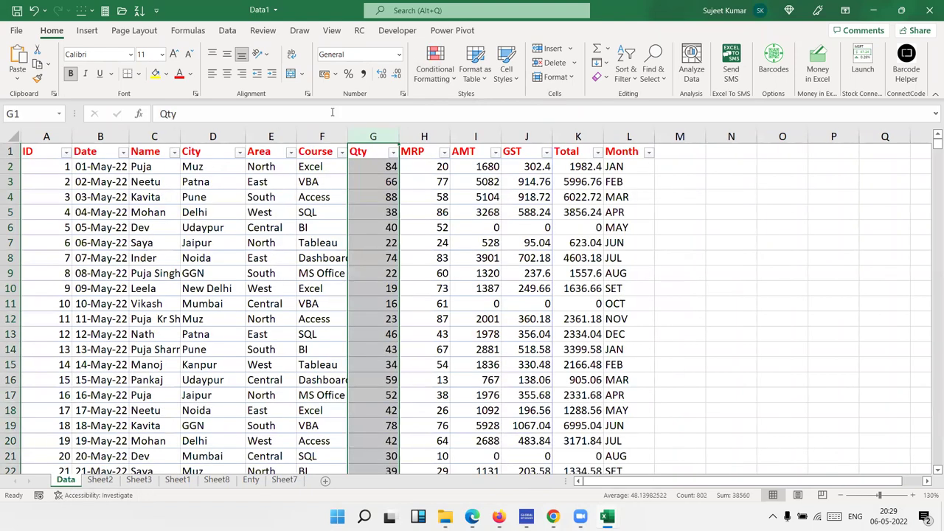
{"action": "left_click", "coordinate": [435, 66]}
{"action": "mouse_move", "coordinate": [483, 103]}
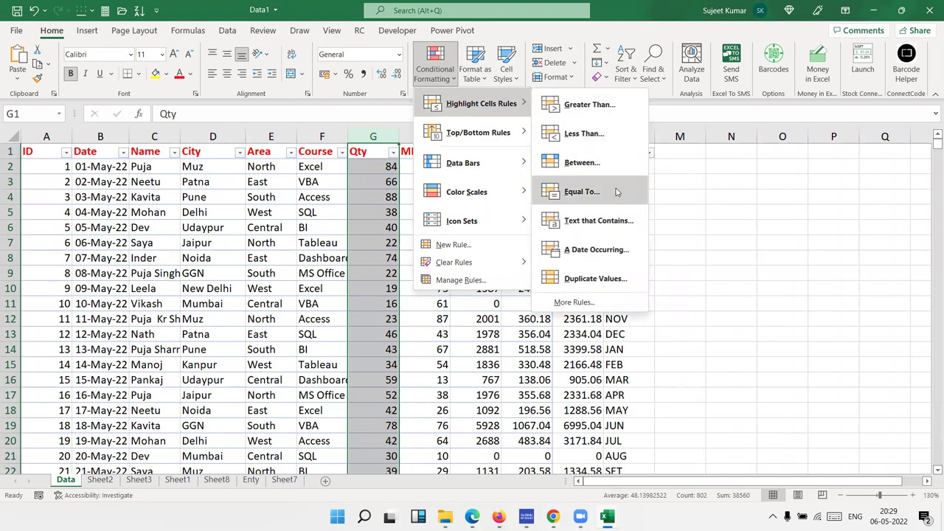
{"action": "left_click", "coordinate": [599, 105]}
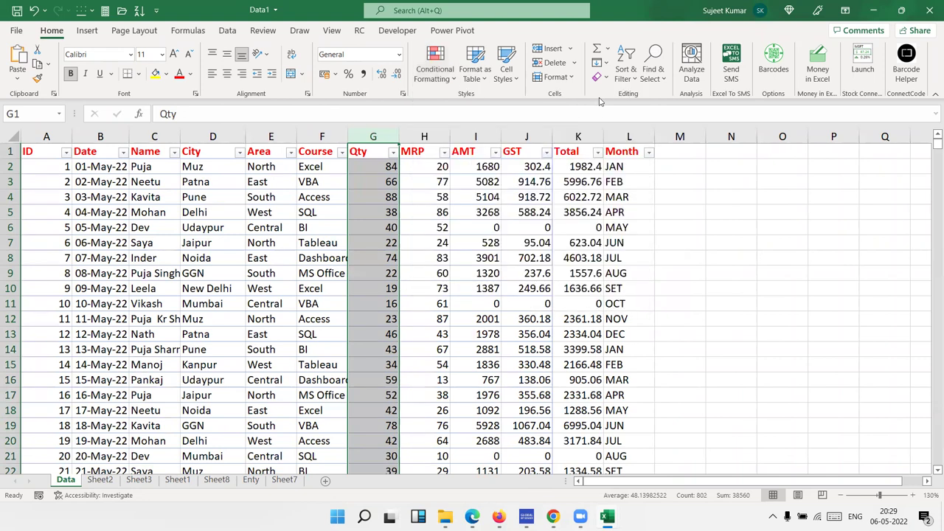
{"action": "type", "text": "60"}
{"action": "key", "text": "Return"}
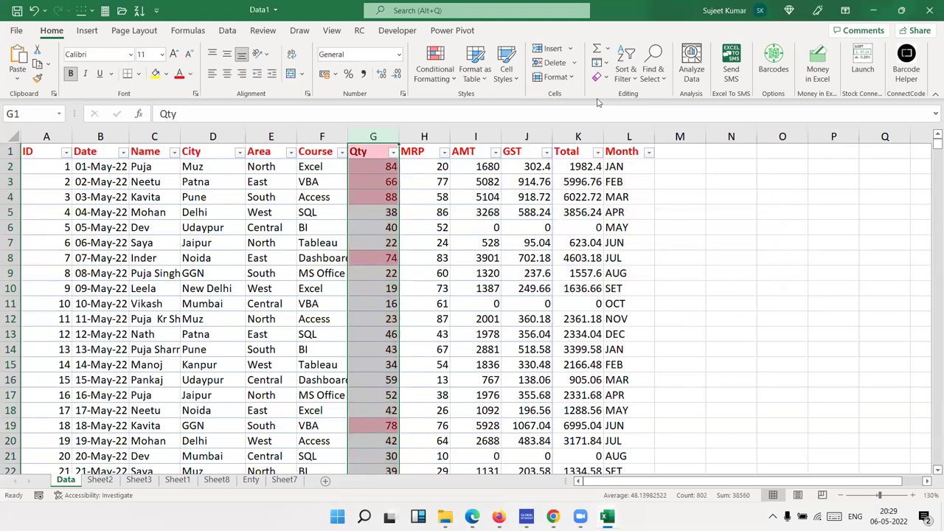
{"action": "left_click", "coordinate": [446, 80]}
{"action": "mouse_move", "coordinate": [529, 267]}
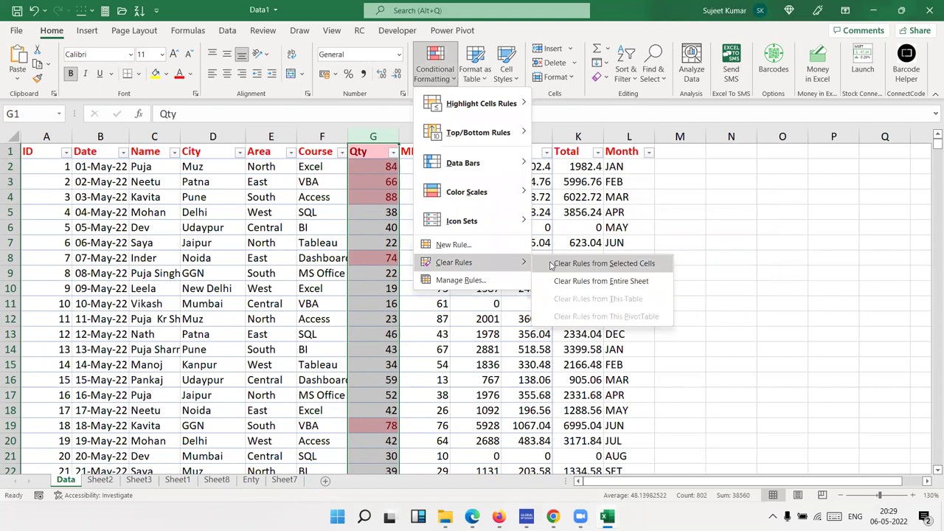
In Manage Rules, delete the Top 10 rule and change the Cell Value > 60 fill to green
{"action": "left_click", "coordinate": [505, 281]}
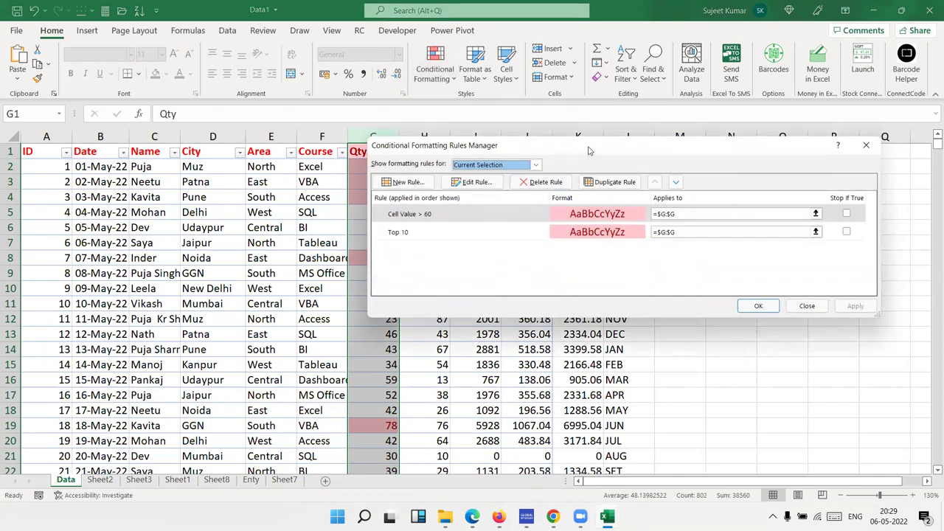
{"action": "left_click_drag", "start_coordinate": [589, 150], "coordinate": [639, 122]}
{"action": "left_click", "coordinate": [574, 207]}
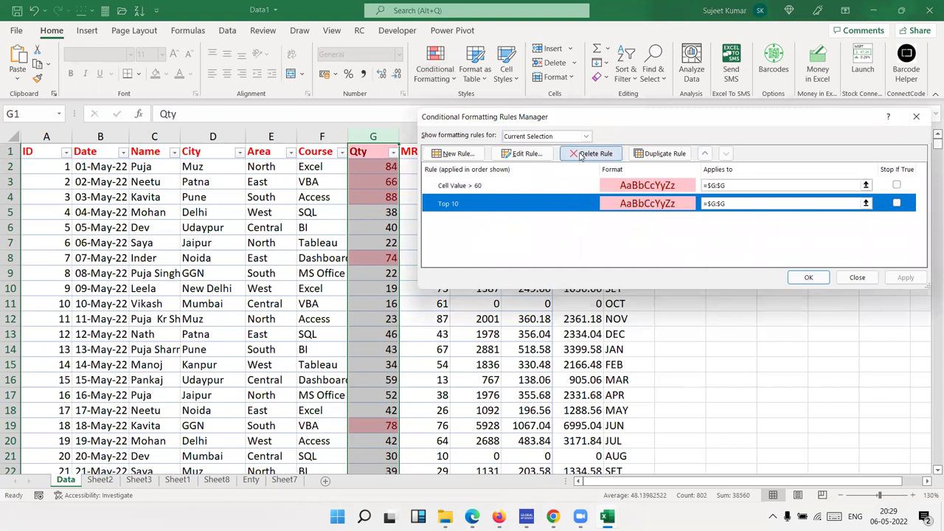
{"action": "left_click", "coordinate": [575, 155]}
{"action": "double_click", "coordinate": [562, 189]}
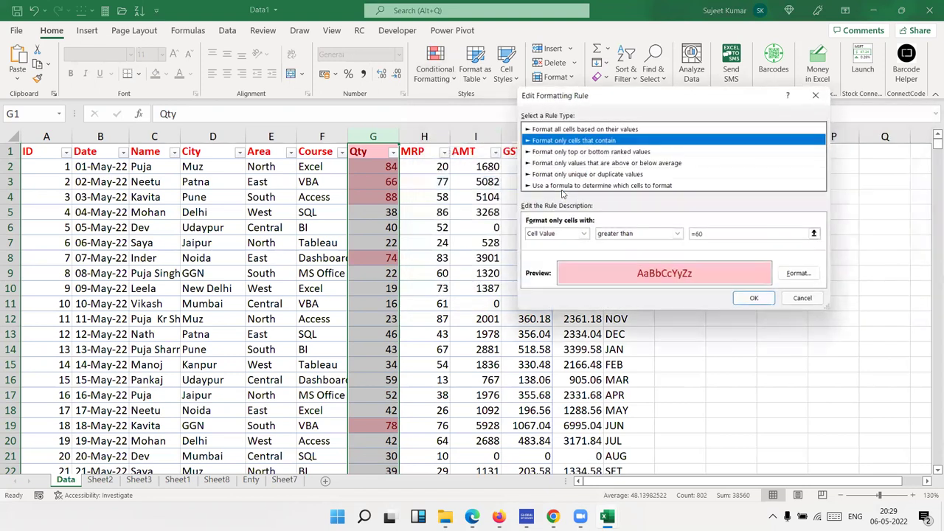
{"action": "left_click", "coordinate": [697, 234]}
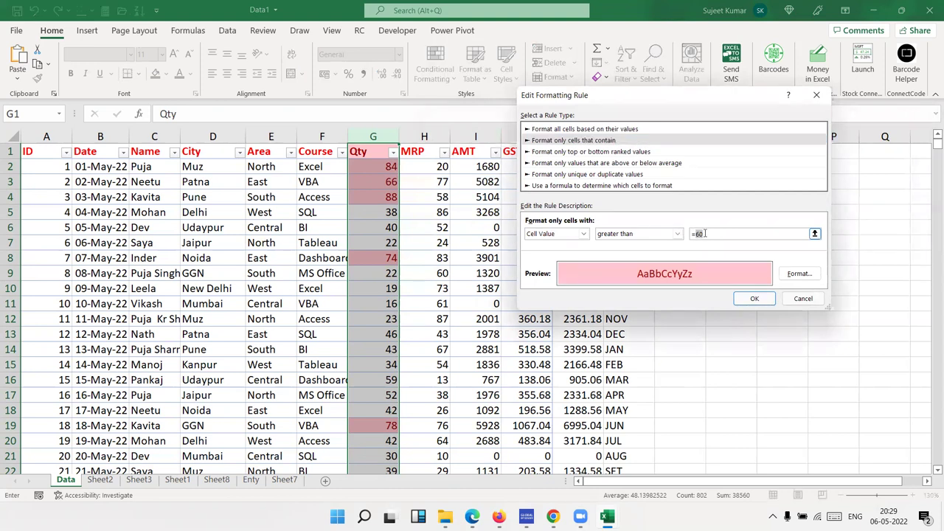
{"action": "left_click", "coordinate": [796, 275]}
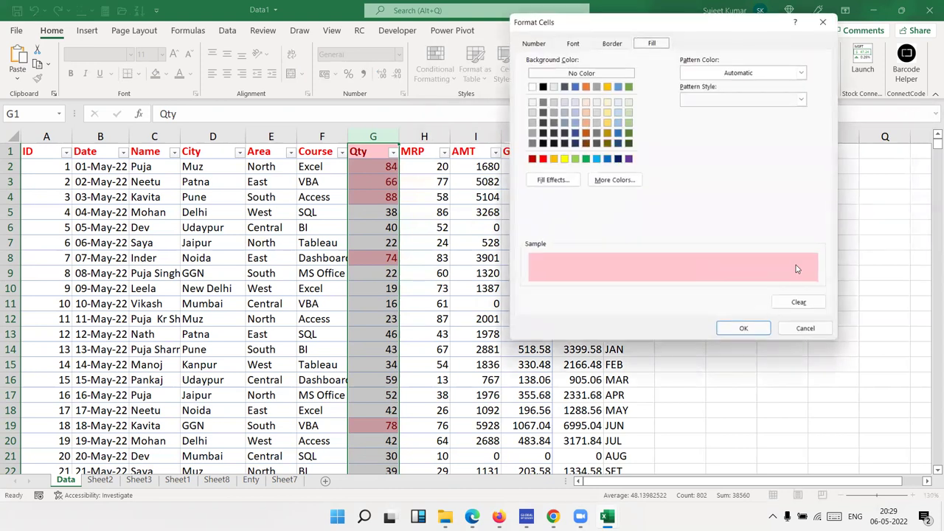
{"action": "left_click", "coordinate": [575, 159]}
{"action": "left_click", "coordinate": [745, 330]}
{"action": "left_click", "coordinate": [754, 301]}
{"action": "left_click", "coordinate": [905, 277]}
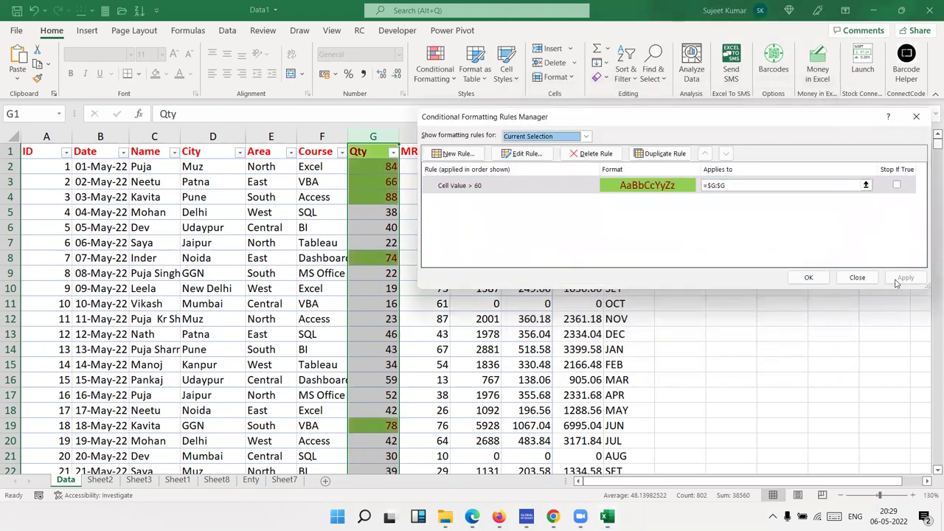
Add a Less Than 30 rule giving Qty values a custom blue fill
{"action": "left_click", "coordinate": [808, 280]}
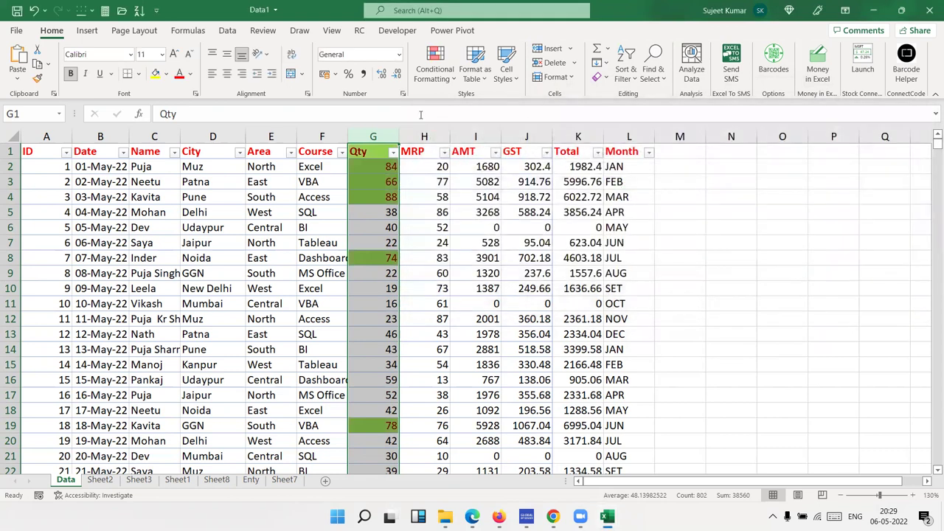
{"action": "left_click", "coordinate": [435, 70]}
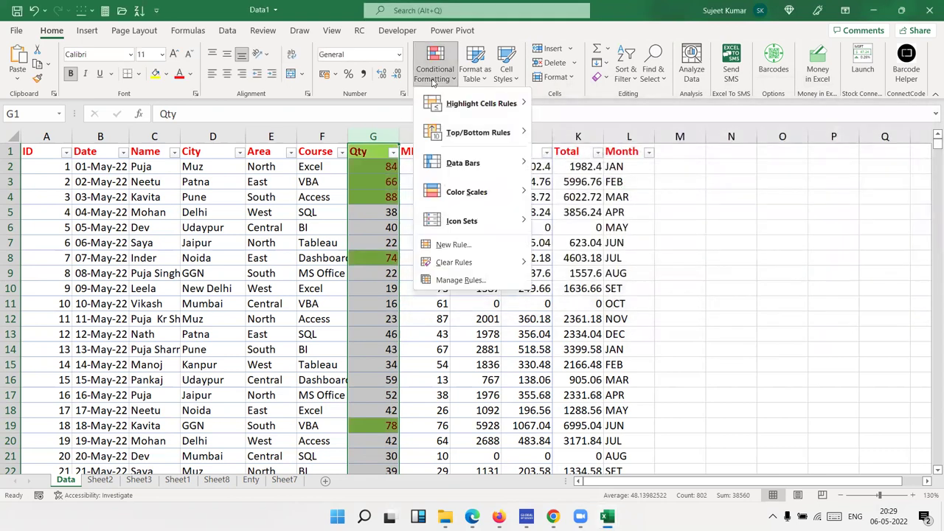
{"action": "mouse_move", "coordinate": [438, 124]}
{"action": "mouse_move", "coordinate": [451, 104]}
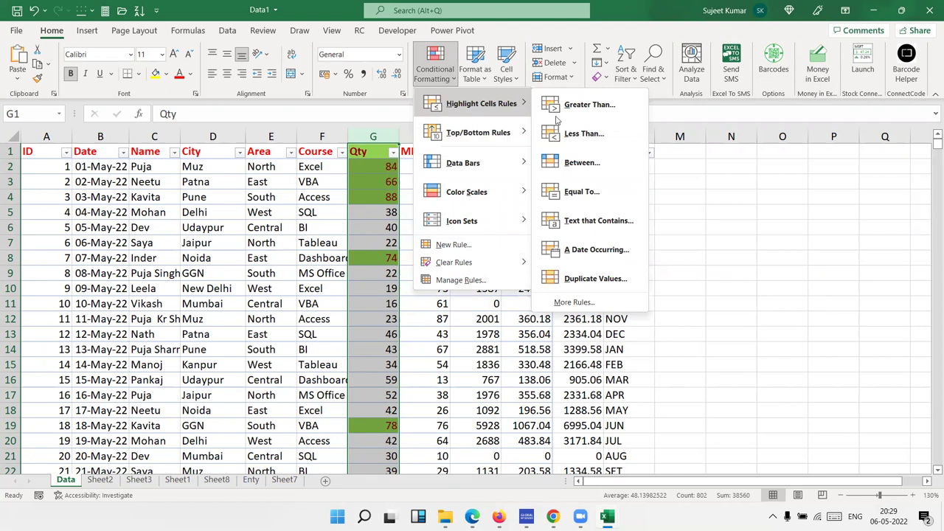
{"action": "left_click", "coordinate": [587, 135]}
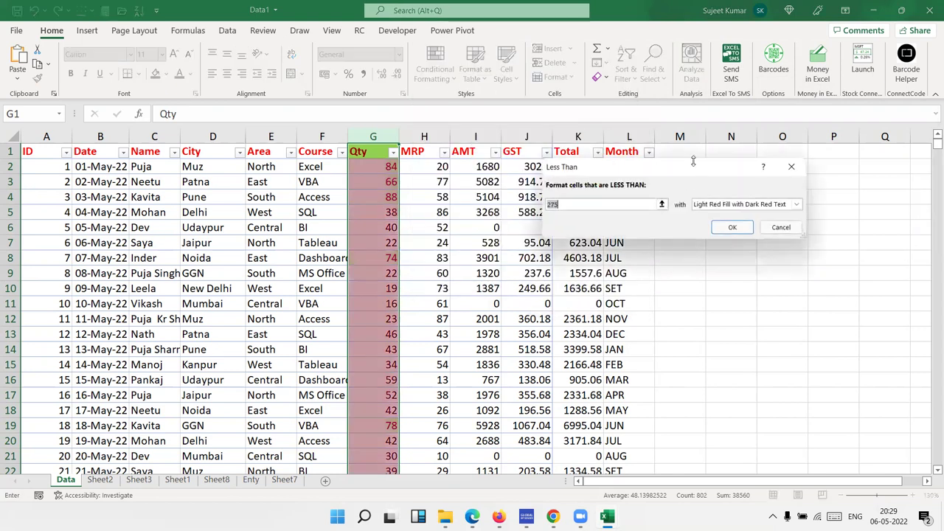
{"action": "type", "text": "30"}
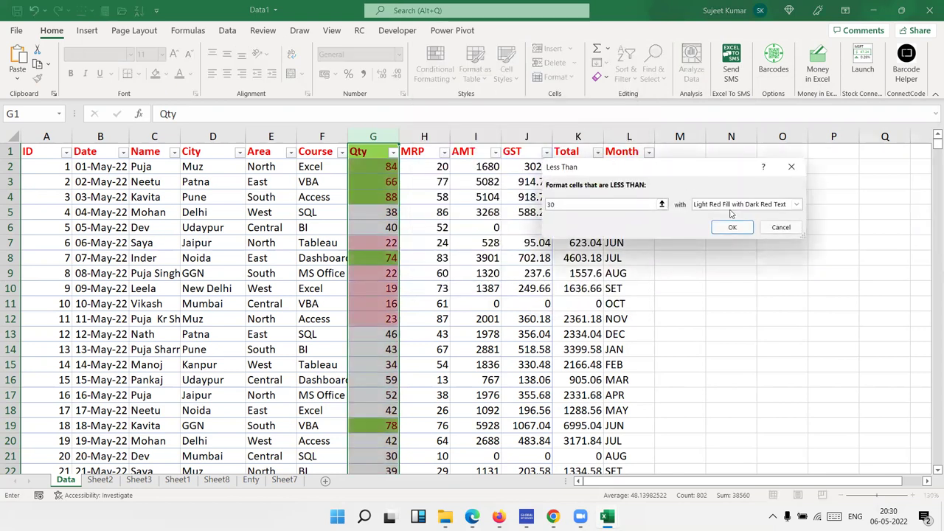
{"action": "left_click", "coordinate": [796, 204]}
{"action": "left_click", "coordinate": [713, 266]}
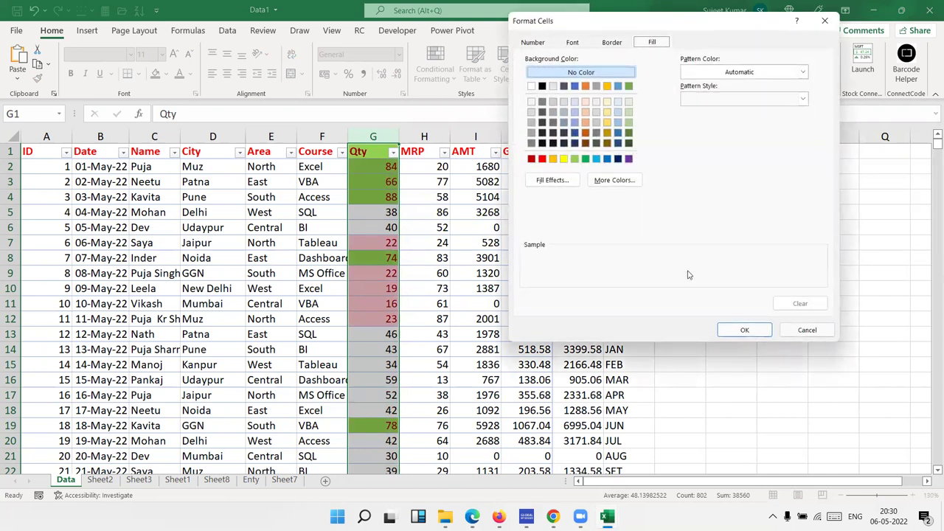
{"action": "left_click", "coordinate": [607, 159]}
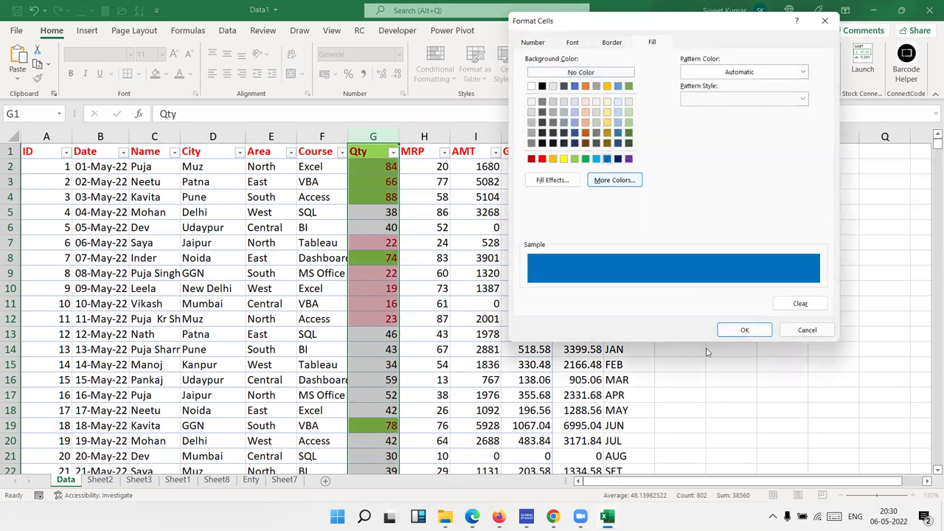
{"action": "left_click", "coordinate": [738, 331]}
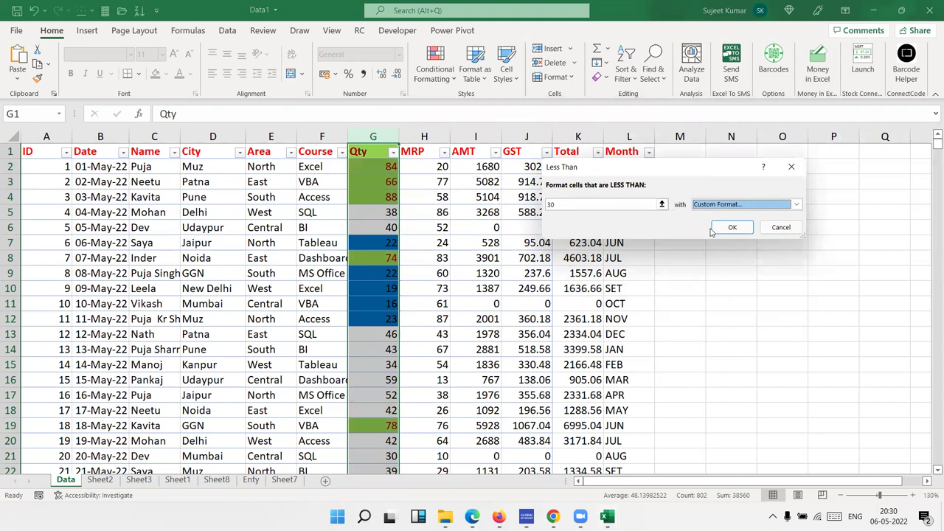
{"action": "left_click", "coordinate": [714, 229]}
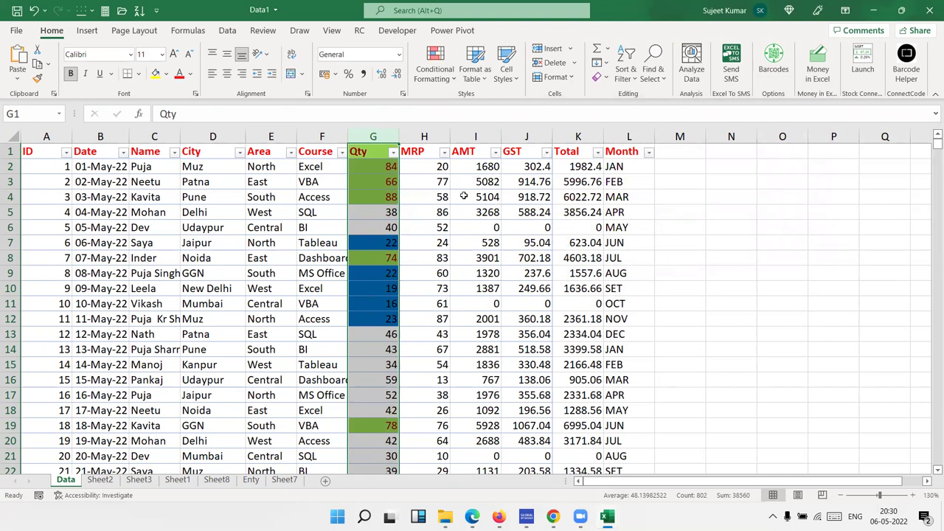
Deselect the Qty column to view the colours and switch to Sheet7
{"action": "left_click", "coordinate": [456, 173]}
{"action": "left_click", "coordinate": [517, 214]}
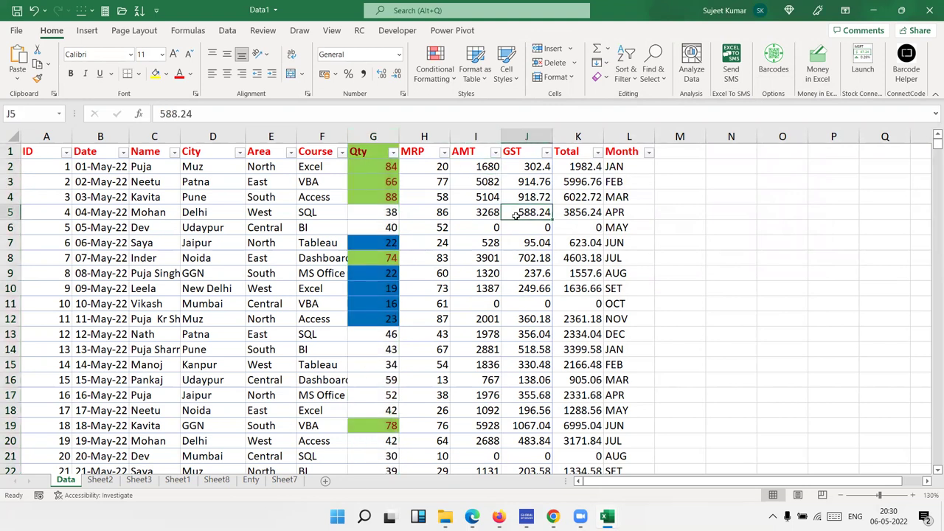
{"action": "left_click", "coordinate": [286, 480]}
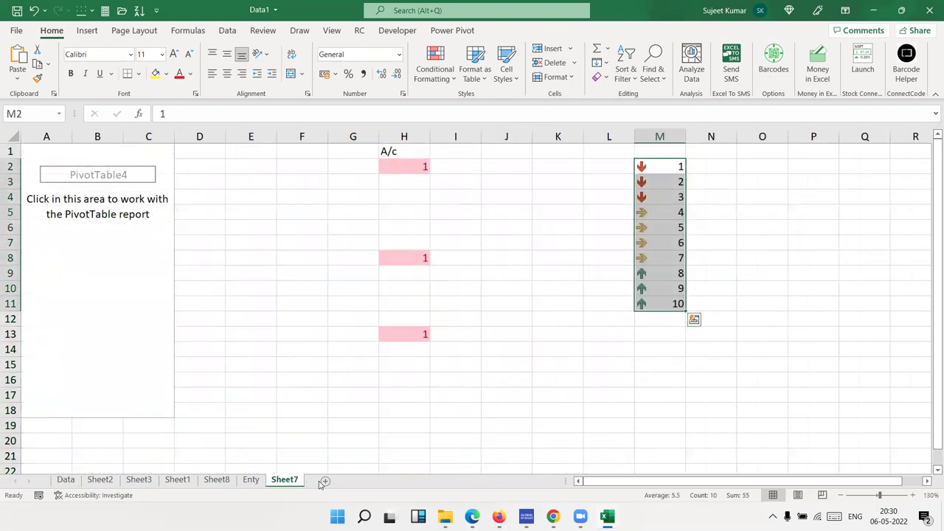
Add a new sheet and enter =RANDBETWEEN(10,90) in cell A4
{"action": "left_click", "coordinate": [325, 480]}
{"action": "left_click", "coordinate": [50, 182]}
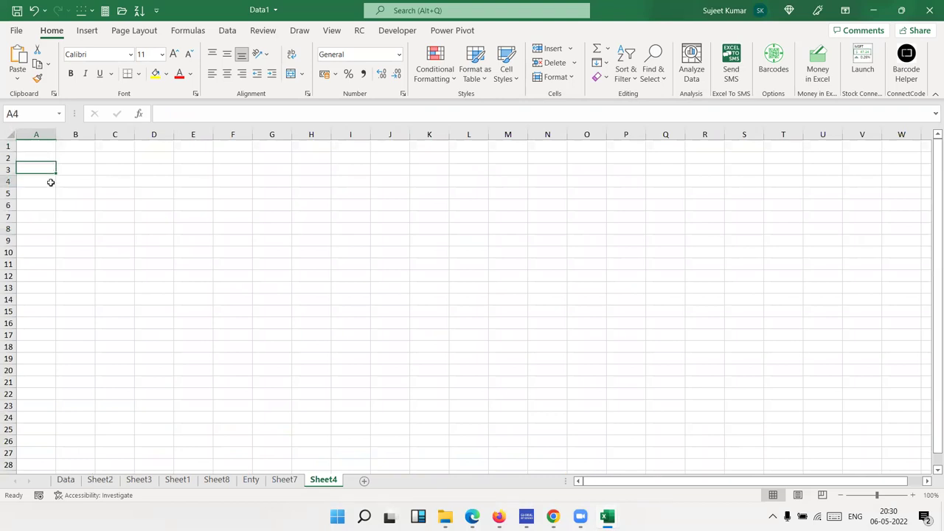
{"action": "type", "text": "=ra"}
{"action": "key", "text": "Down"}
{"action": "key", "text": "Down"}
{"action": "key", "text": "Down"}
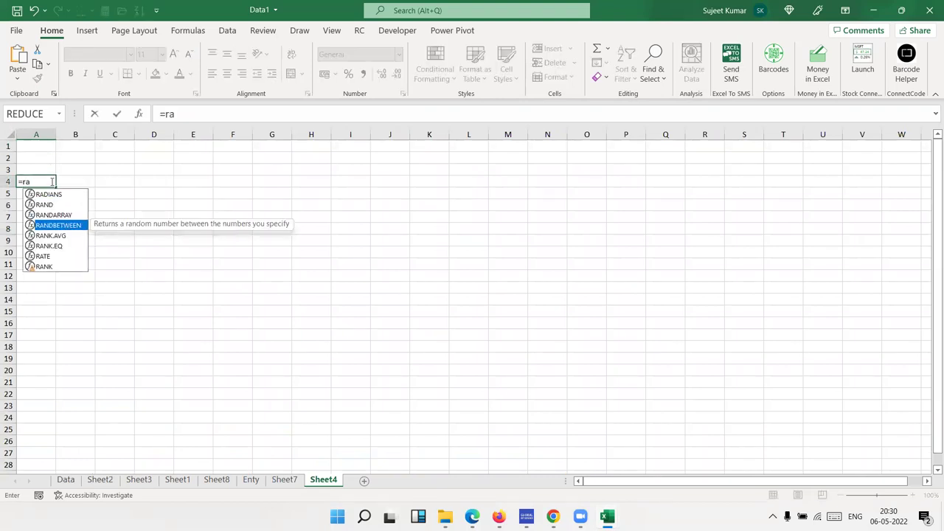
{"action": "key", "text": "Tab"}
{"action": "type", "text": "10,90"}
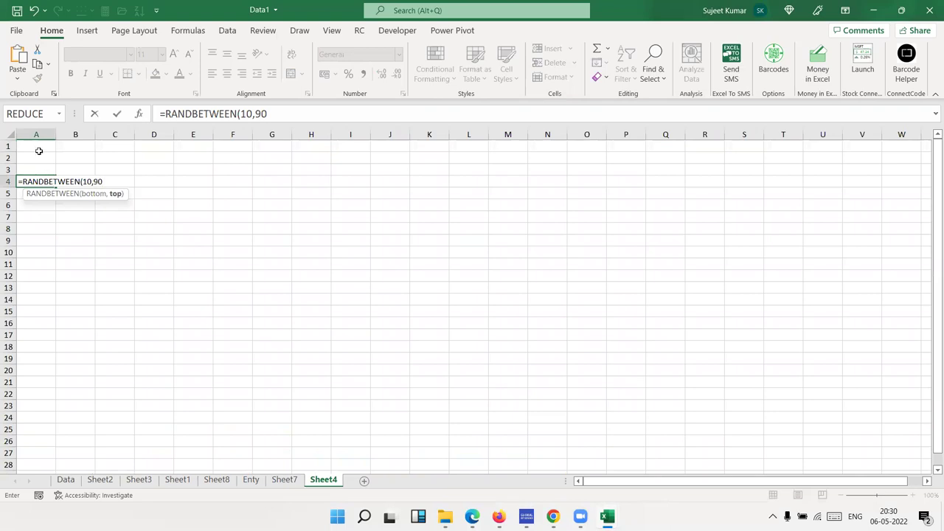
{"action": "key", "text": "Return"}
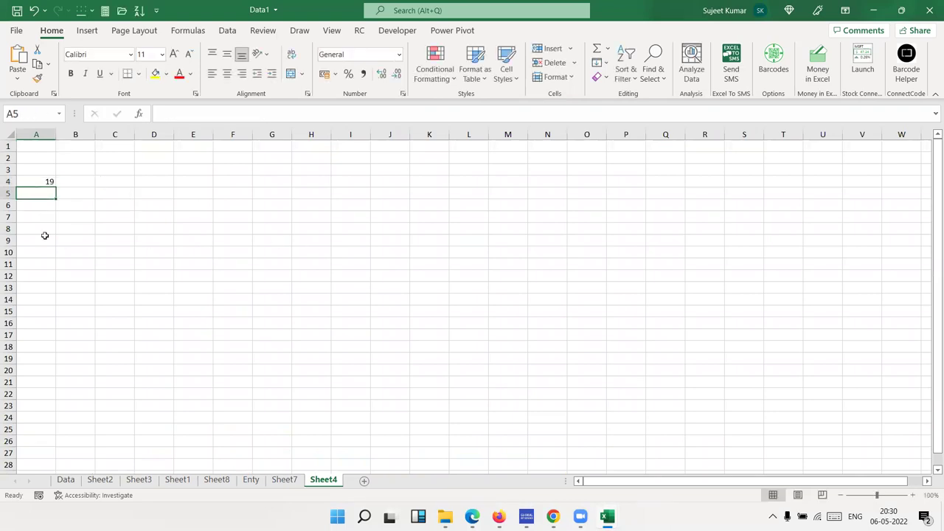
Fill the formula across A4:N25 and paste it back as fixed values
{"action": "left_click", "coordinate": [51, 185]}
{"action": "left_click_drag", "start_coordinate": [54, 188], "coordinate": [544, 432]}
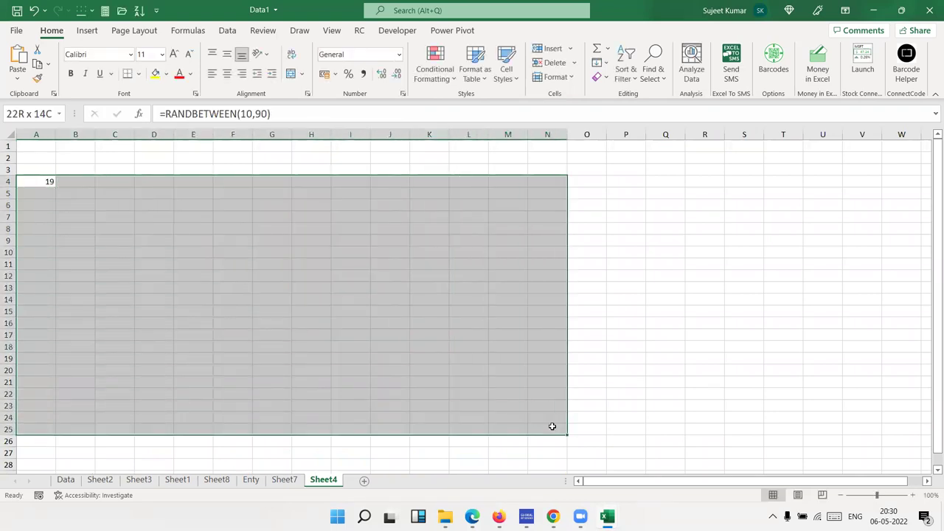
{"action": "key", "text": "ctrl+c"}
{"action": "left_click", "coordinate": [13, 81]}
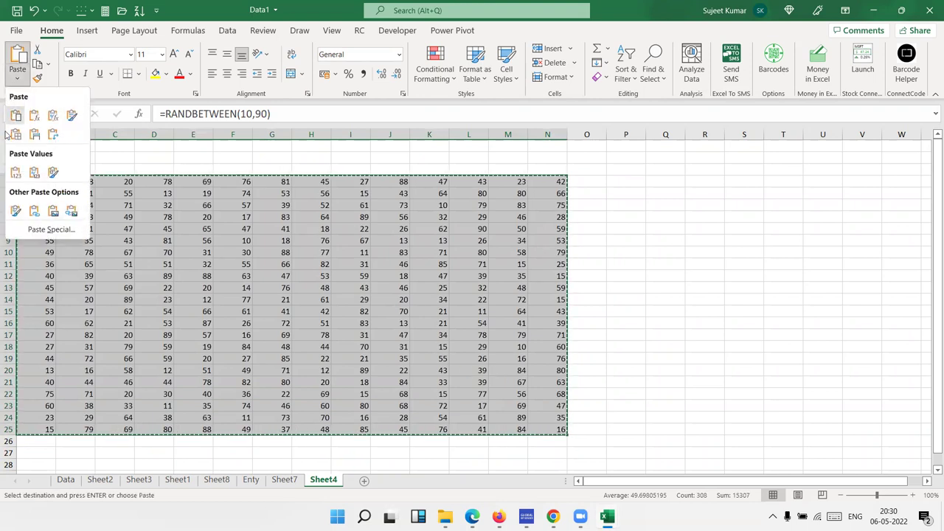
{"action": "left_click", "coordinate": [14, 173]}
Label B2 'Search', fill C2 yellow, and select the grid A4:N25
{"action": "left_click", "coordinate": [58, 149]}
{"action": "left_click", "coordinate": [65, 157]}
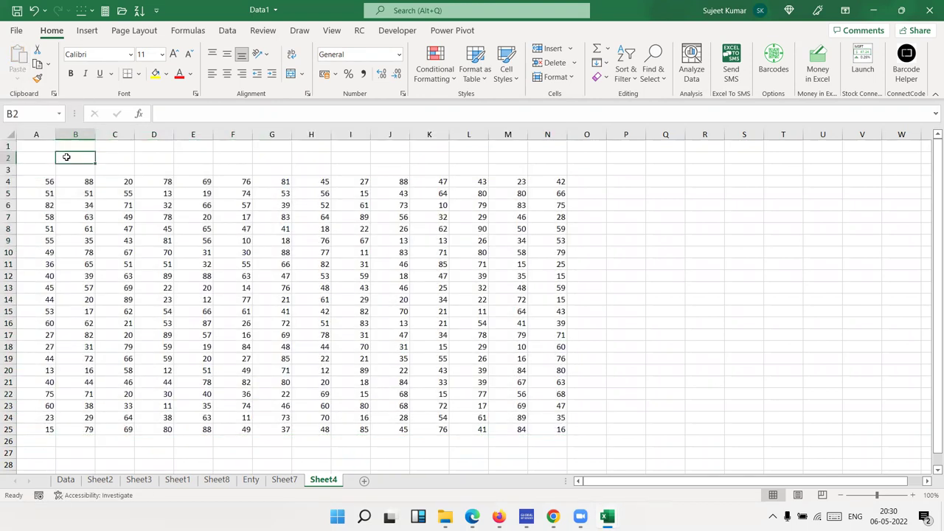
{"action": "type", "text": "Sear"}
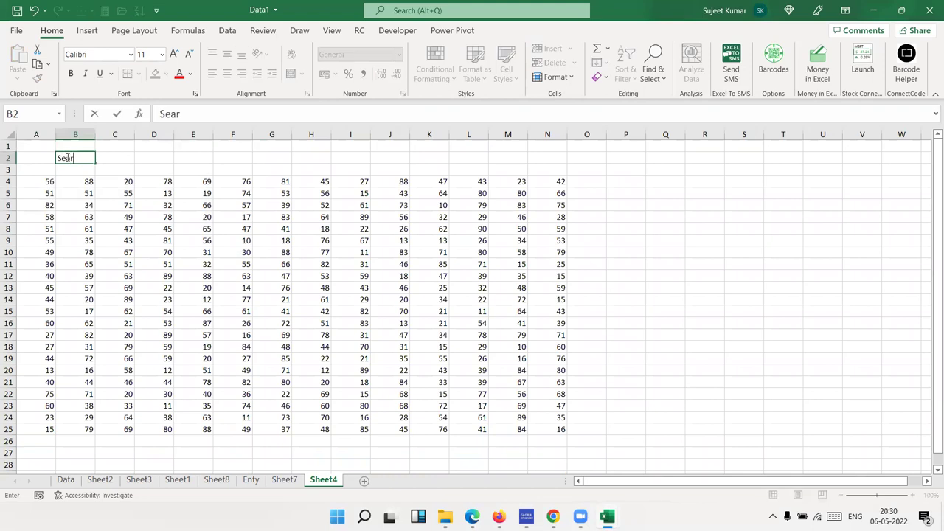
{"action": "type", "text": "ch"}
{"action": "key", "text": "Tab"}
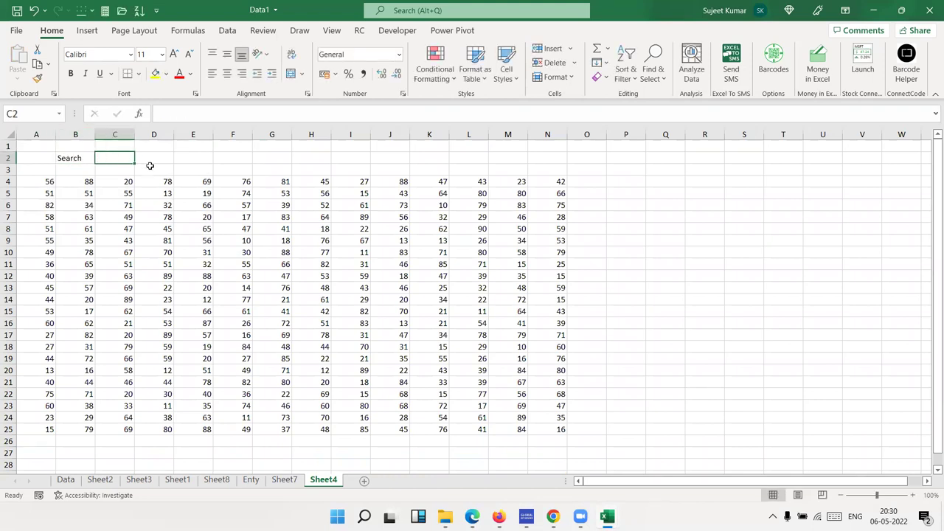
{"action": "left_click", "coordinate": [154, 73]}
{"action": "left_click", "coordinate": [147, 217]}
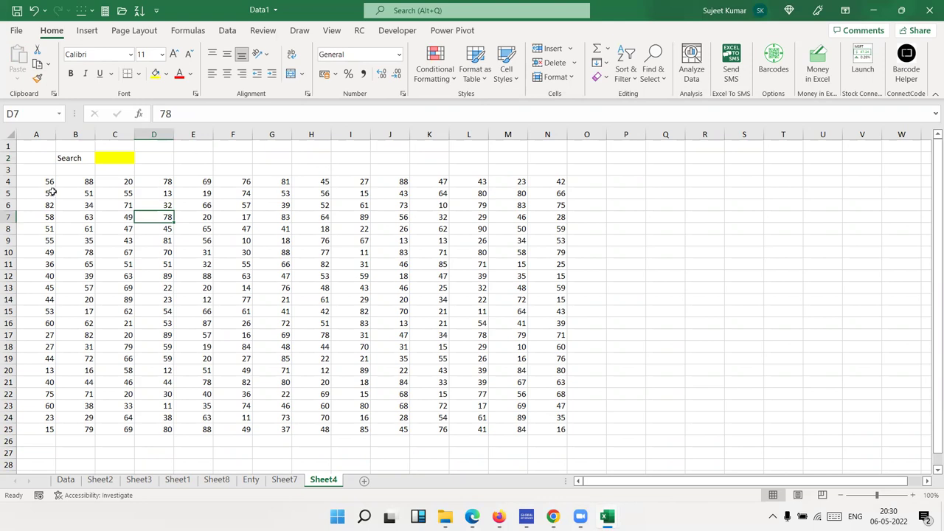
{"action": "left_click", "coordinate": [48, 183]}
{"action": "left_click_drag", "start_coordinate": [101, 221], "coordinate": [546, 430]}
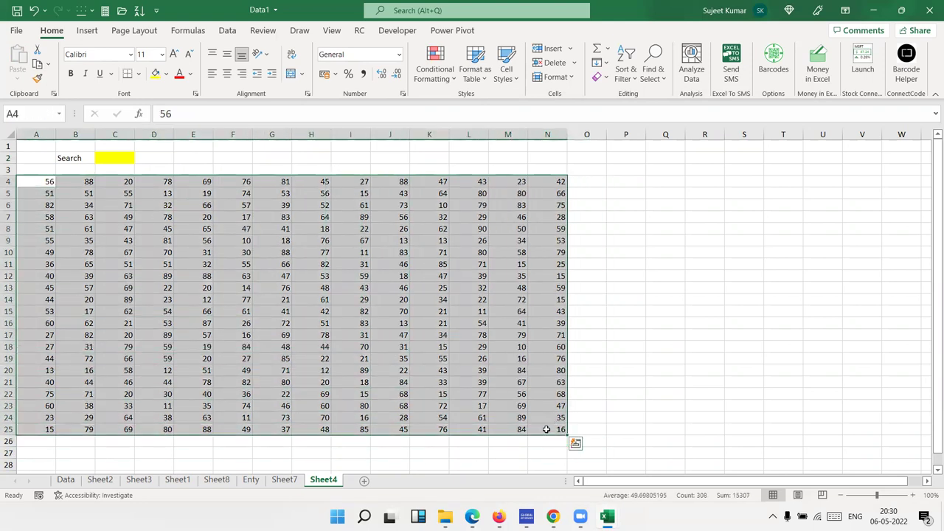
Add an Equal To =$C$2 rule with light red fill to the grid, then select C2
{"action": "left_click", "coordinate": [434, 72]}
{"action": "mouse_move", "coordinate": [458, 108]}
{"action": "left_click", "coordinate": [582, 188]}
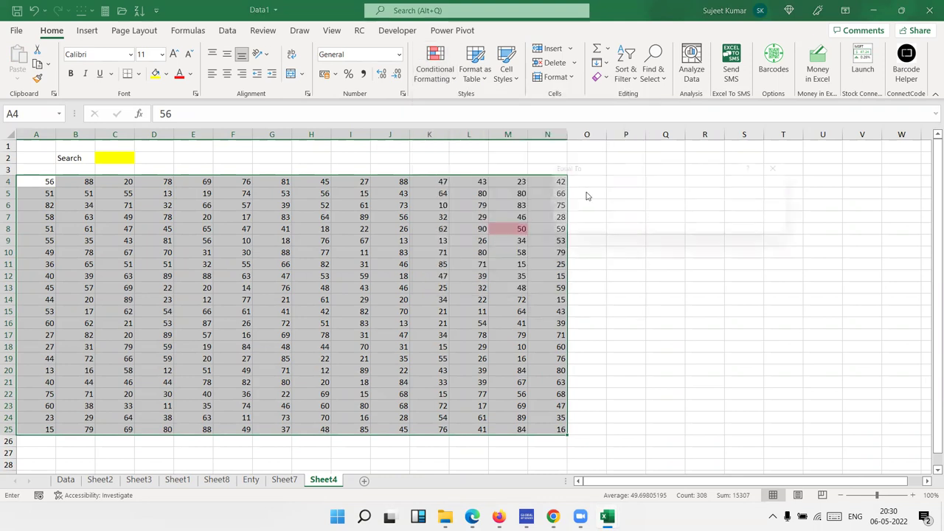
{"action": "type", "text": "605"}
{"action": "key", "text": "BackSpace"}
{"action": "key", "text": "BackSpace"}
{"action": "key", "text": "BackSpace"}
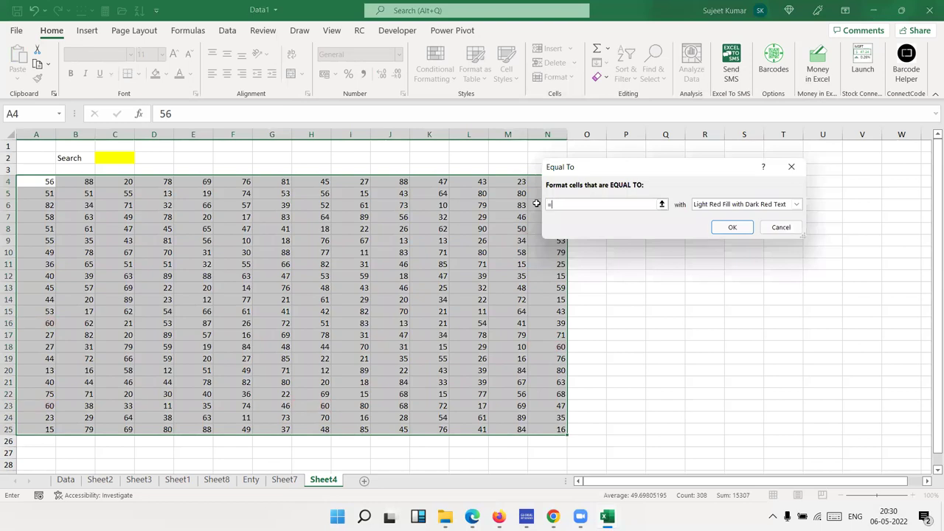
{"action": "left_click", "coordinate": [101, 159]}
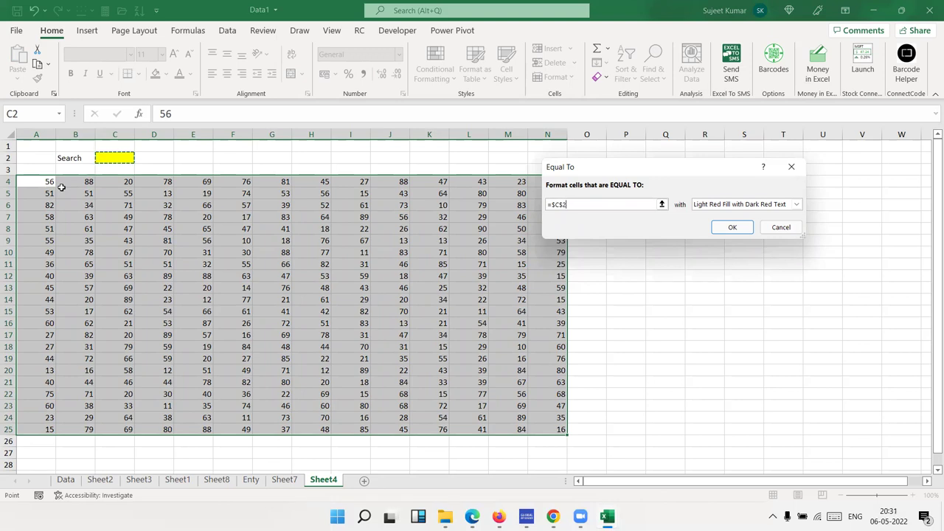
{"action": "key", "text": "Return"}
{"action": "key", "text": "Up"}
{"action": "key", "text": "Up"}
{"action": "key", "text": "Right"}
{"action": "key", "text": "Right"}
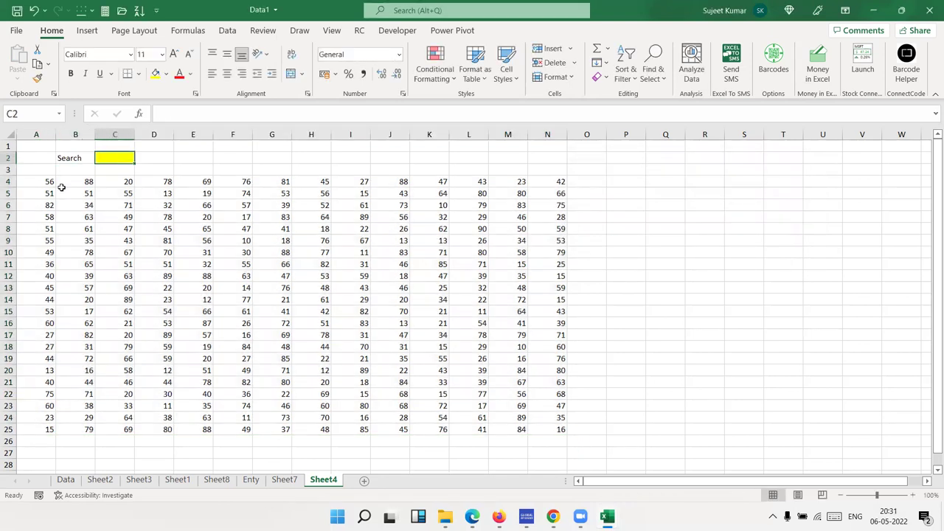
Try Search values 50, 60 and 10 in cell C2
{"action": "type", "text": "50"}
{"action": "key", "text": "Return"}
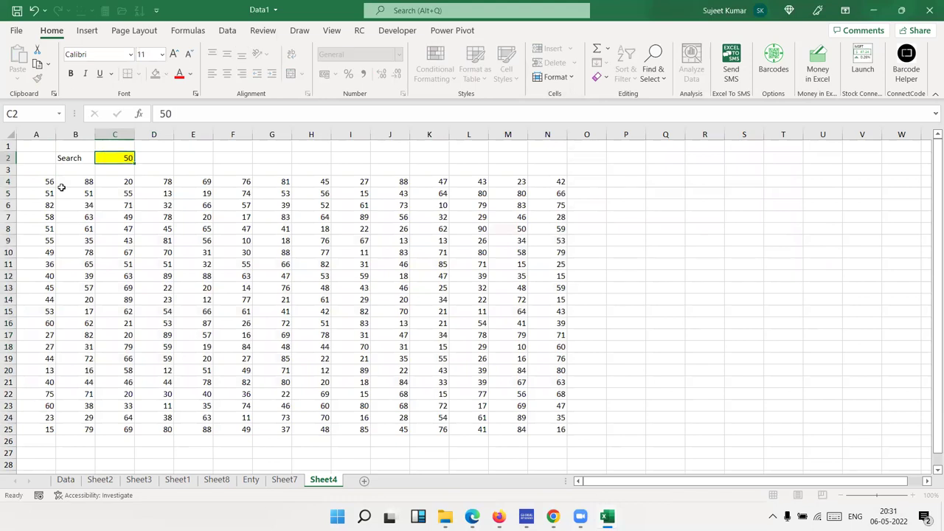
{"action": "key", "text": "Up"}
{"action": "type", "text": "60"}
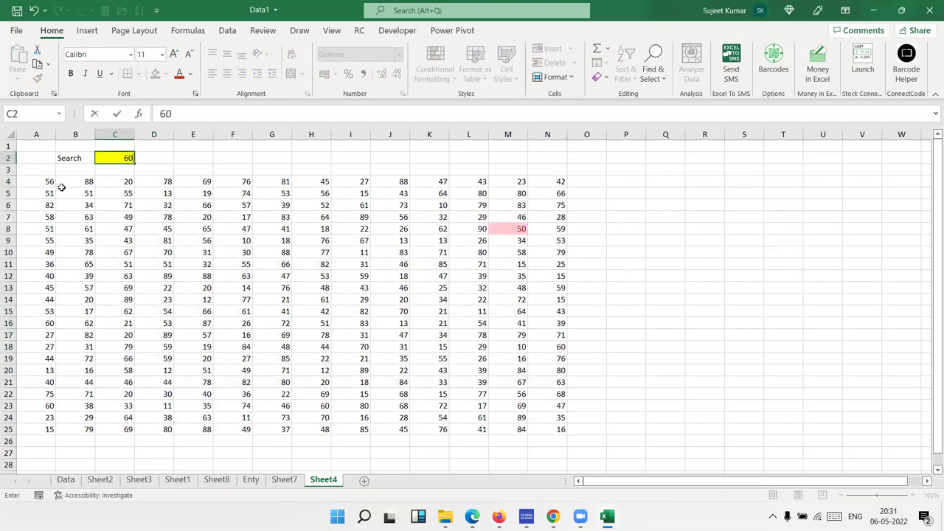
{"action": "key", "text": "Return"}
{"action": "key", "text": "Up"}
{"action": "type", "text": "10"}
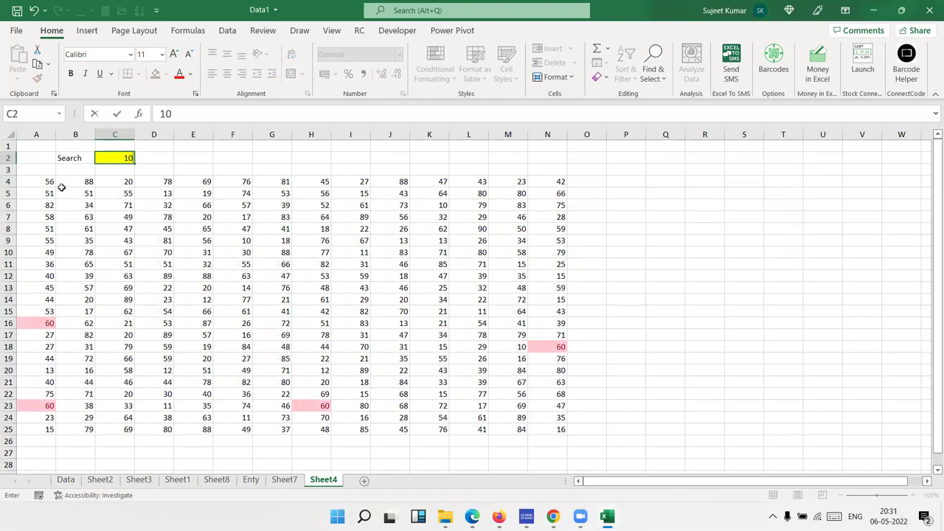
{"action": "key", "text": "Return"}
{"action": "key", "text": "Up"}
Enter 40, 30 and finally 40 in C2, then open and close Conditional Formatting
{"action": "type", "text": "5"}
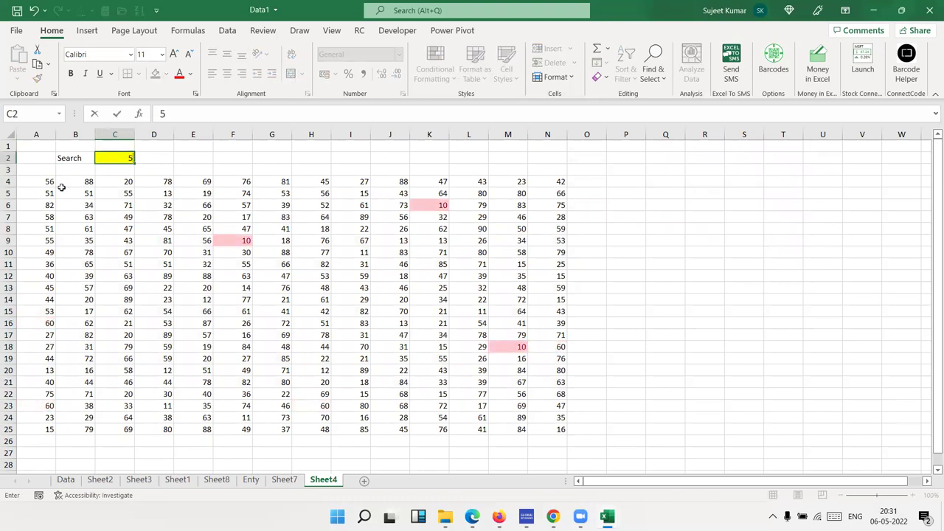
{"action": "key", "text": "Return"}
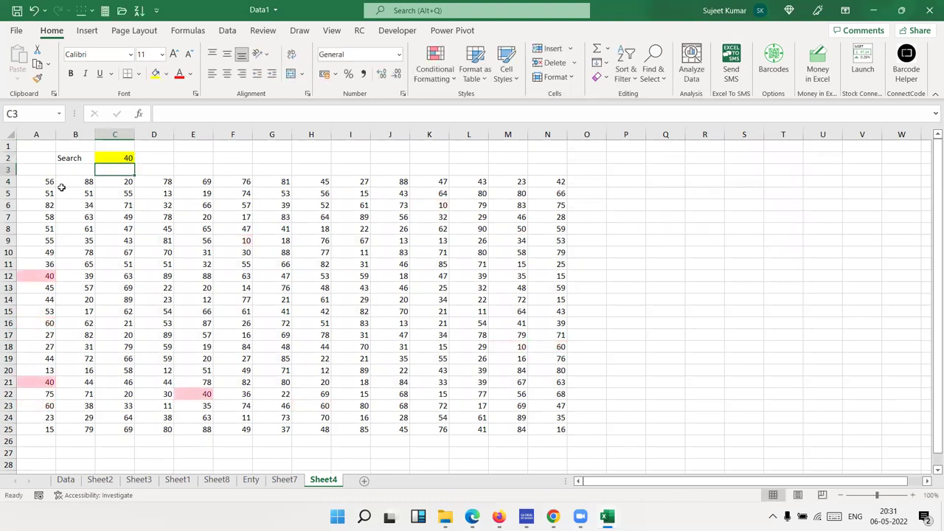
{"action": "key", "text": "Up"}
{"action": "type", "text": "30"}
{"action": "key", "text": "Return"}
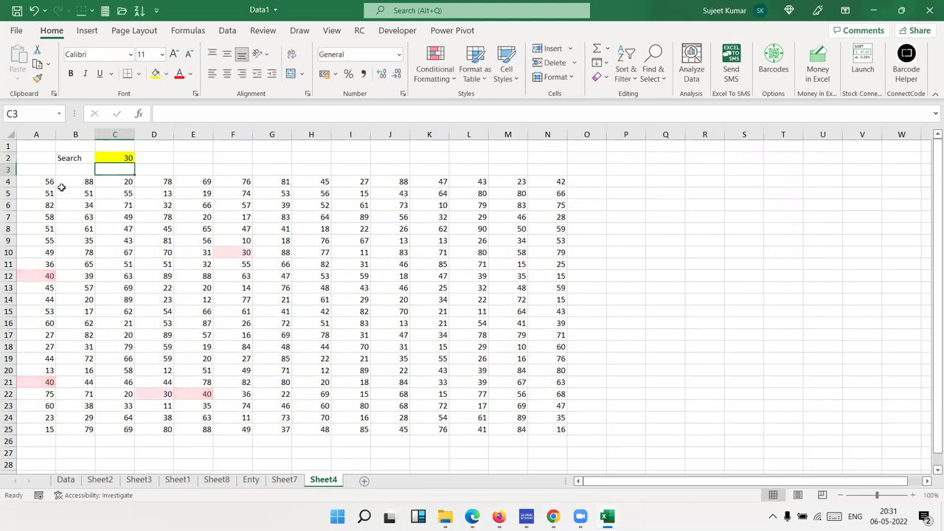
{"action": "key", "text": "Up"}
{"action": "type", "text": "40"}
{"action": "key", "text": "Return"}
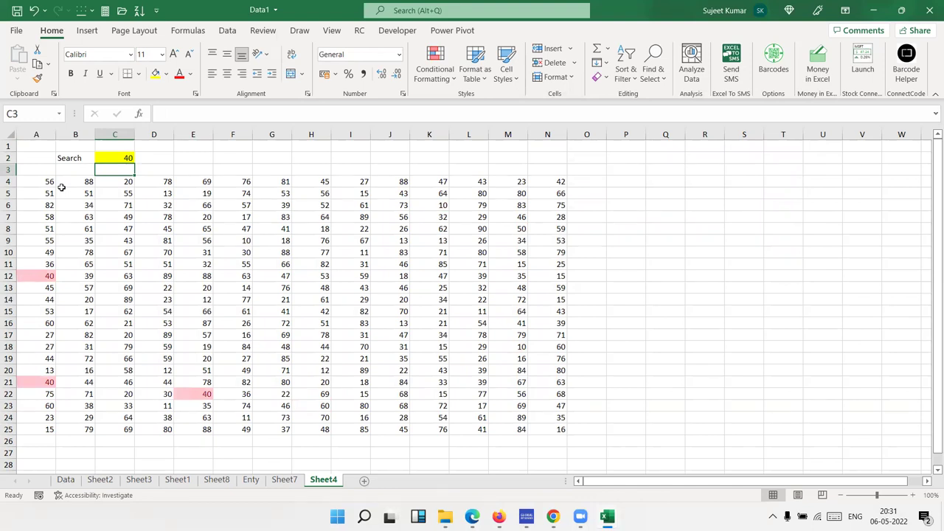
{"action": "left_click", "coordinate": [436, 73]}
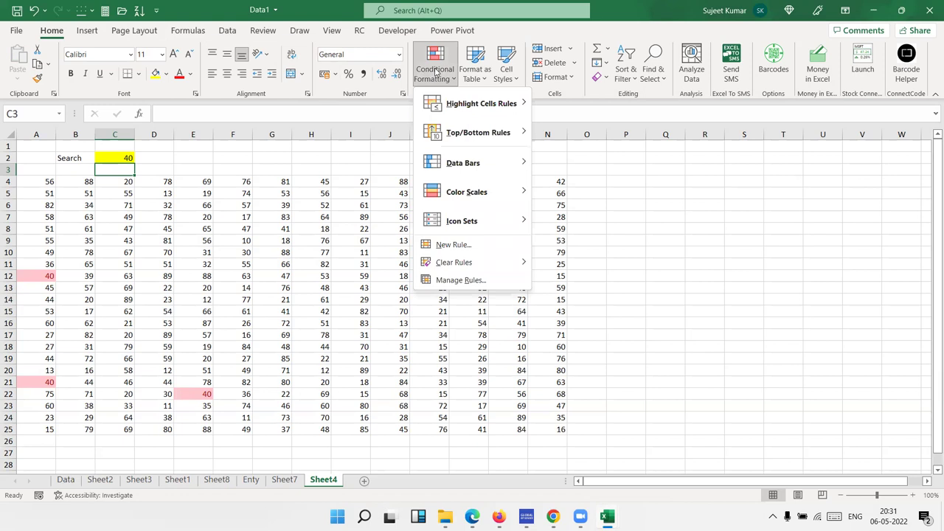
{"action": "left_click", "coordinate": [666, 218]}
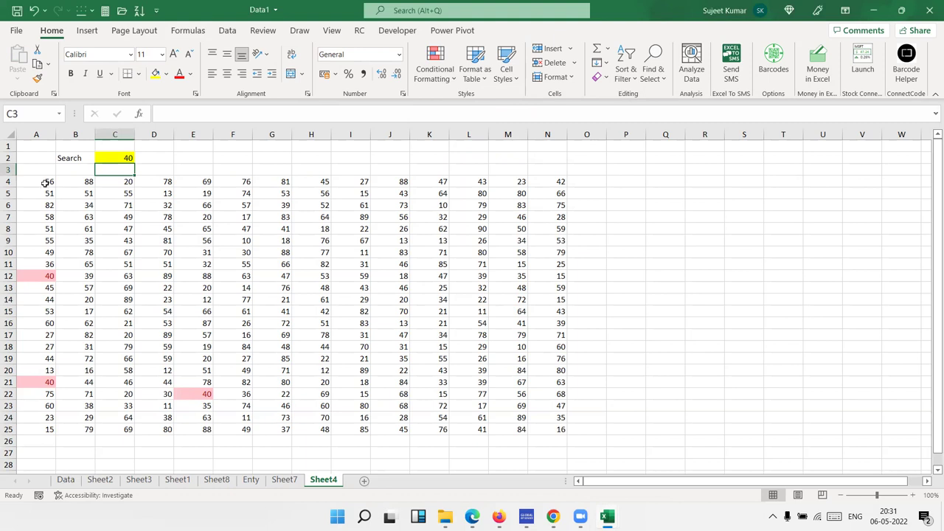
Add an Equal To rule on A4:N25 matching C2 with a custom blue fill
{"action": "left_click_drag", "start_coordinate": [45, 182], "coordinate": [557, 432]}
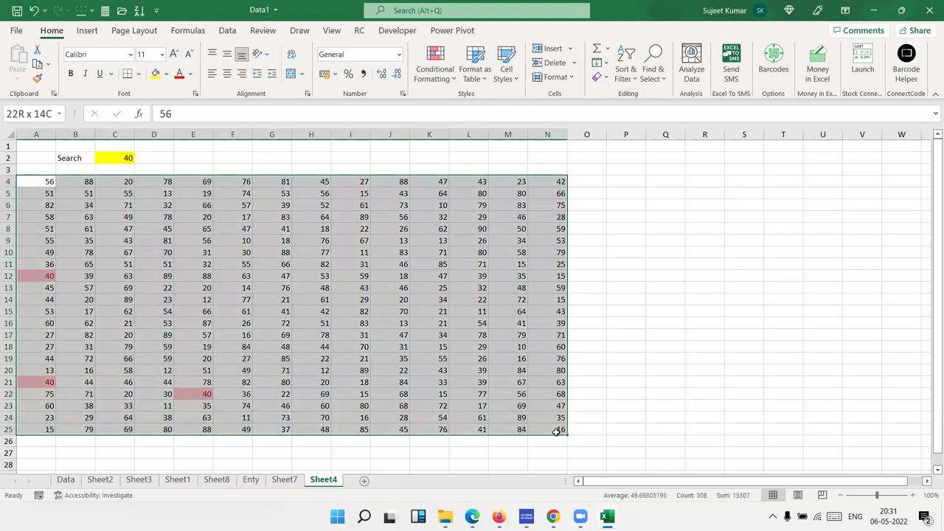
{"action": "left_click", "coordinate": [441, 73]}
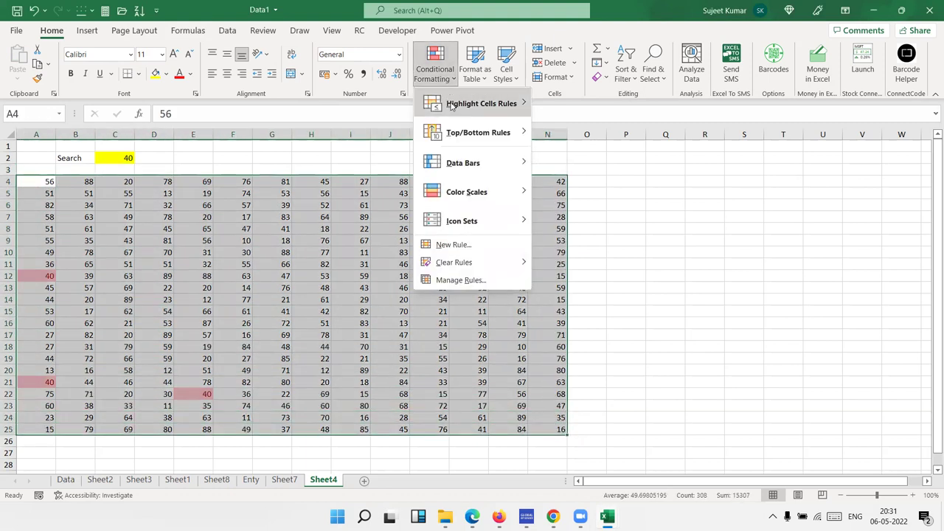
{"action": "mouse_move", "coordinate": [452, 105]}
{"action": "left_click", "coordinate": [583, 189]}
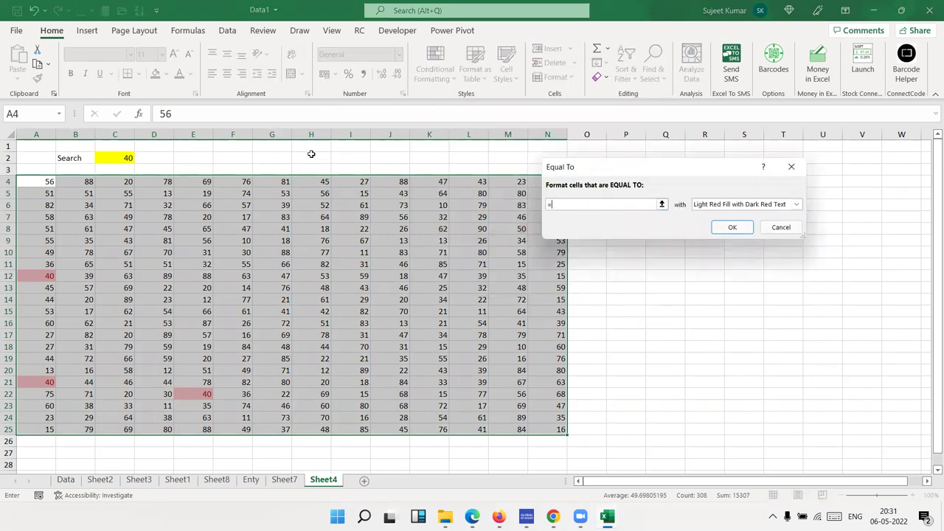
{"action": "left_click", "coordinate": [125, 159]}
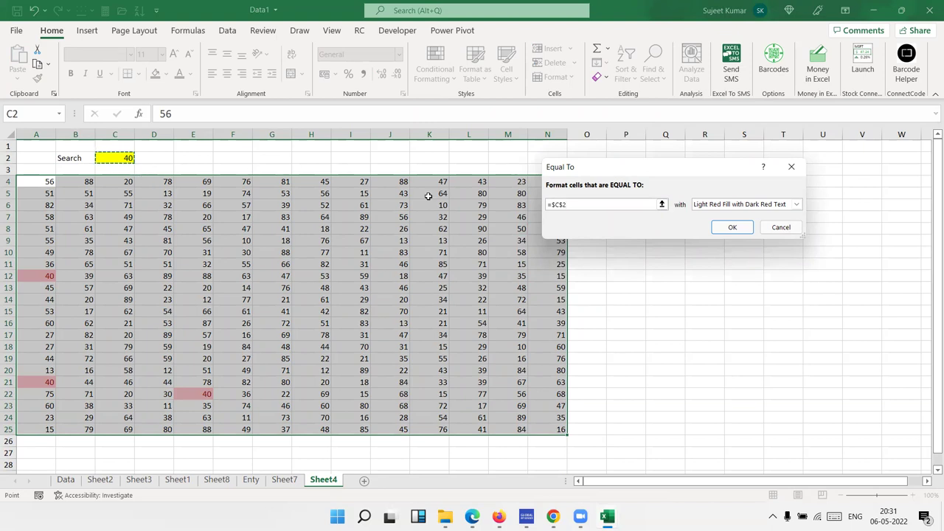
{"action": "left_click", "coordinate": [796, 205]}
{"action": "left_click", "coordinate": [721, 267]}
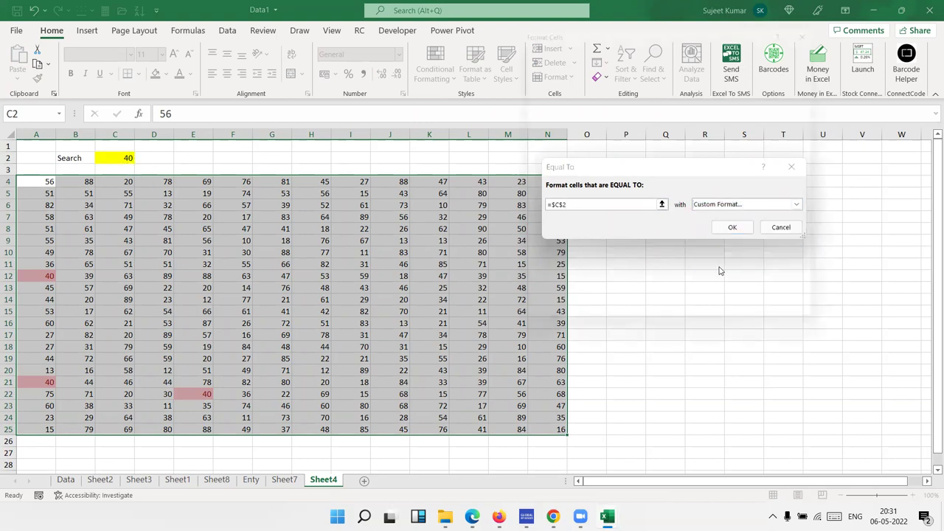
{"action": "left_click", "coordinate": [601, 160]}
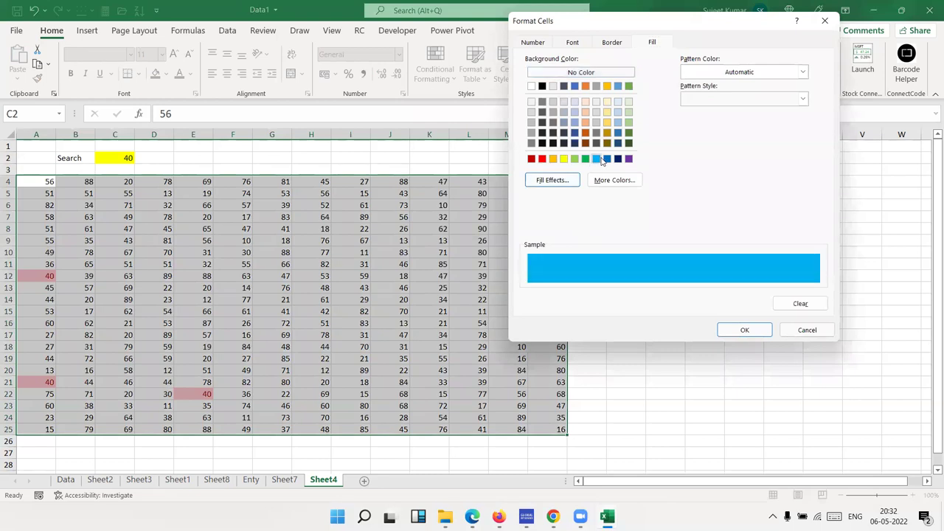
{"action": "left_click", "coordinate": [724, 329]}
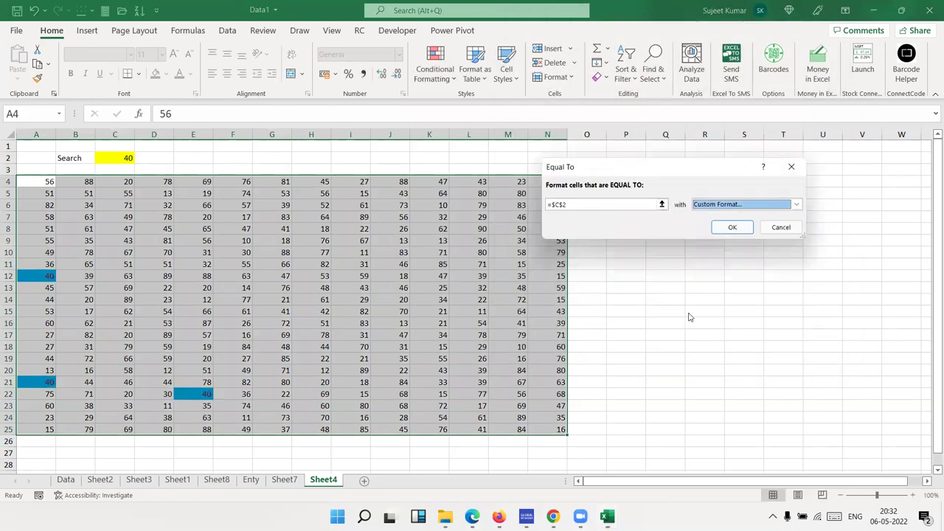
{"action": "left_click", "coordinate": [727, 228]}
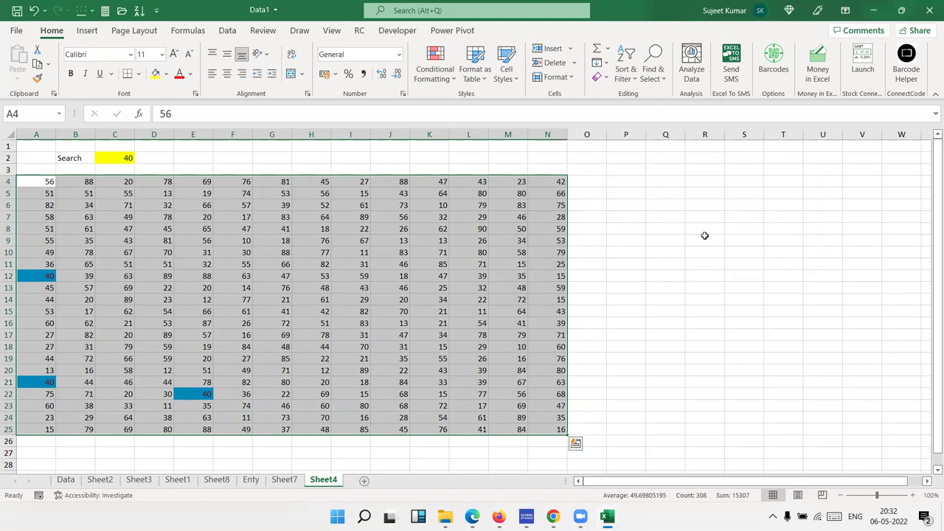
{"action": "left_click", "coordinate": [442, 80]}
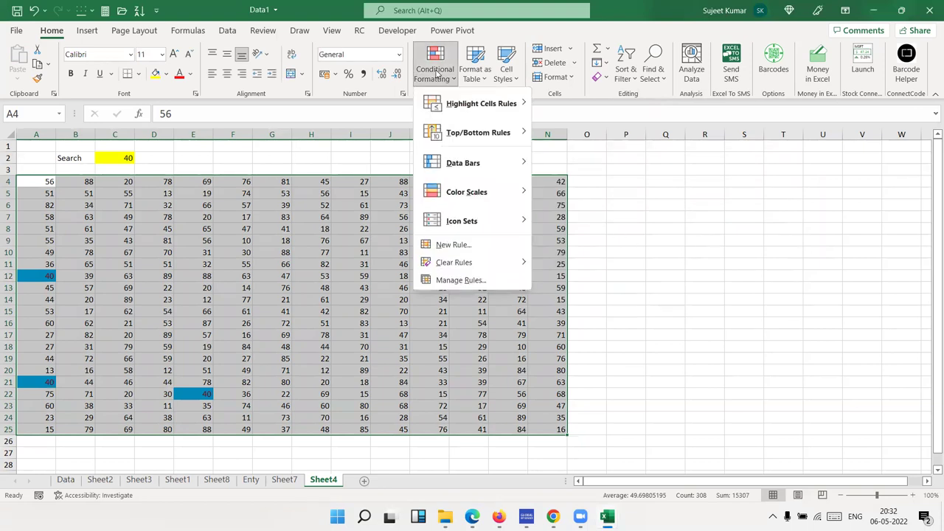
{"action": "mouse_move", "coordinate": [439, 104]}
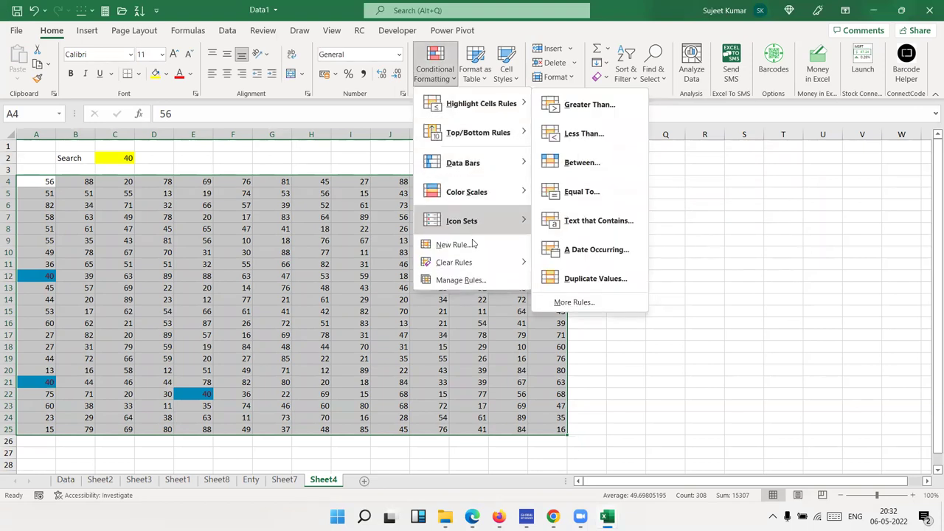
{"action": "left_click", "coordinate": [351, 236]}
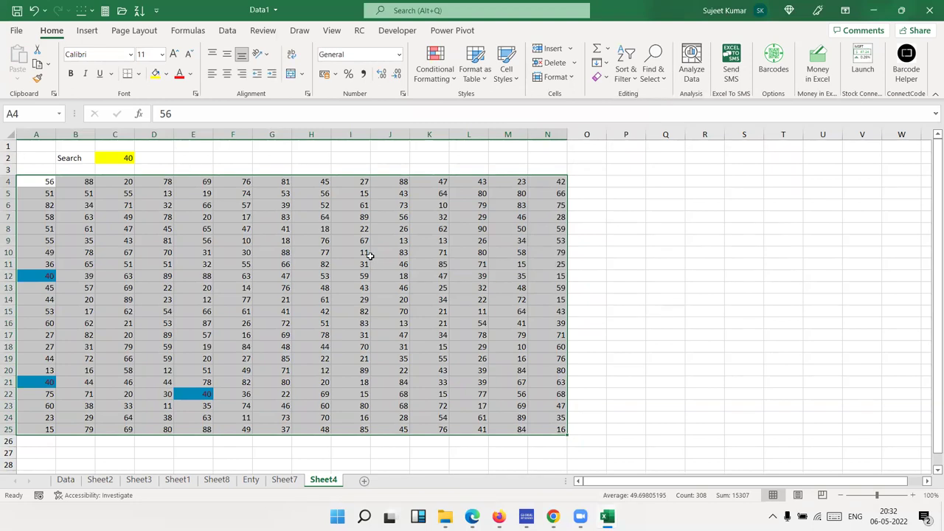
{"action": "left_click", "coordinate": [557, 77]}
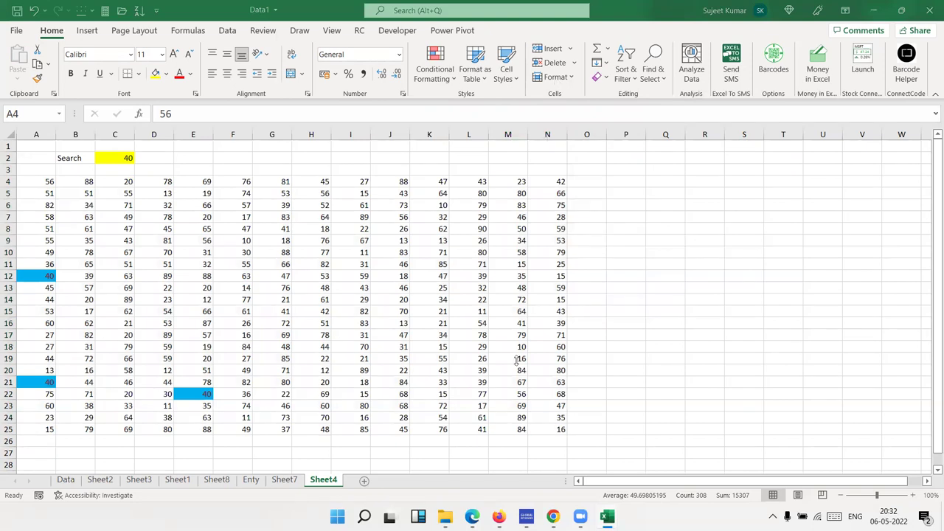
{"action": "key", "text": "ctrl+c"}
Switch to the Data sheet and return to cell A1
{"action": "left_click", "coordinate": [65, 480]}
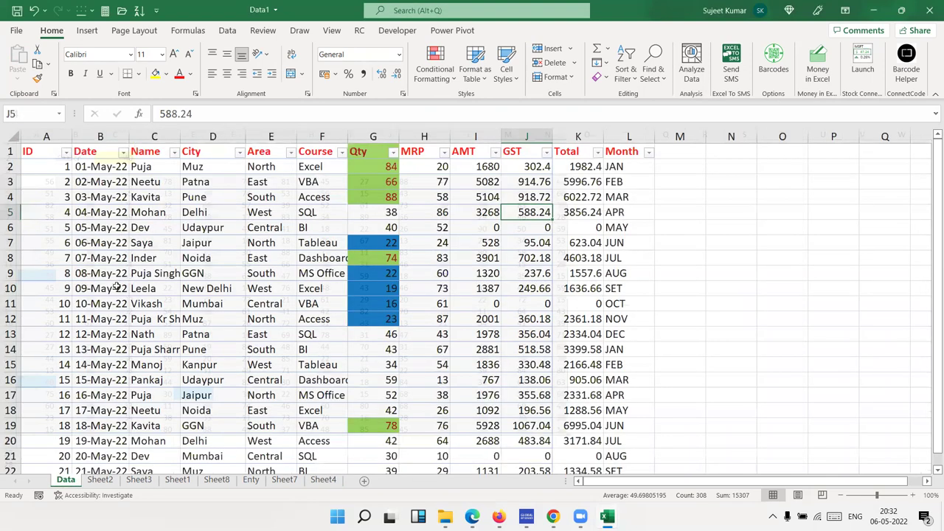
{"action": "key", "text": "ctrl+t"}
{"action": "key", "text": "Escape"}
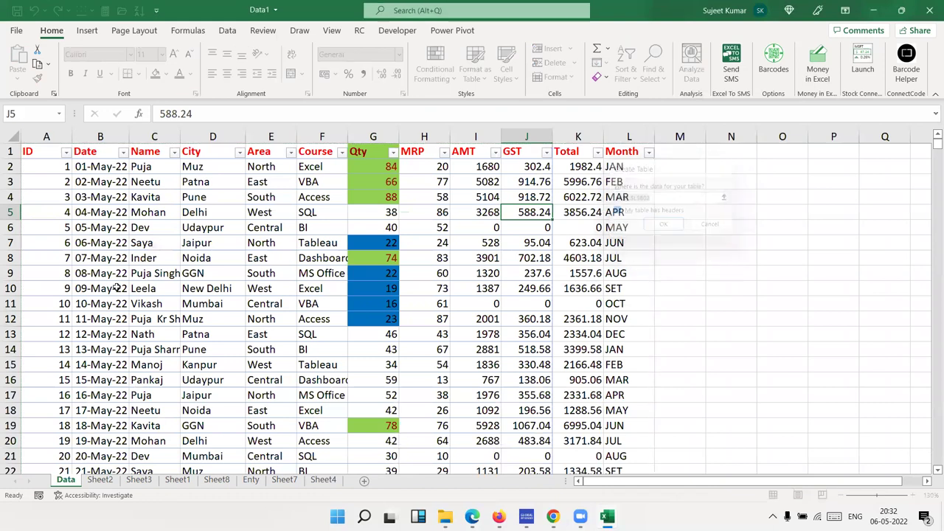
{"action": "key", "text": "ctrl+Home"}
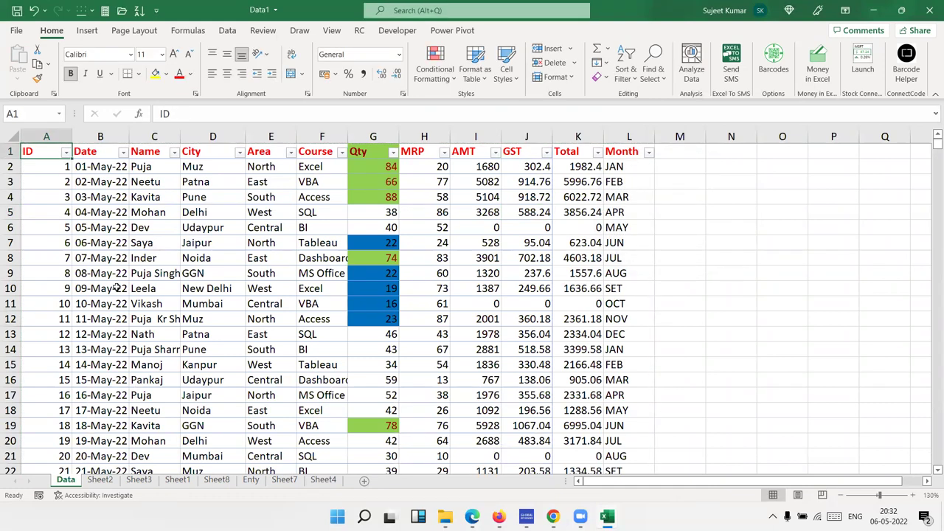
Copy the Data1 workbook's file path from the Recent workbooks list
{"action": "left_click", "coordinate": [16, 31]}
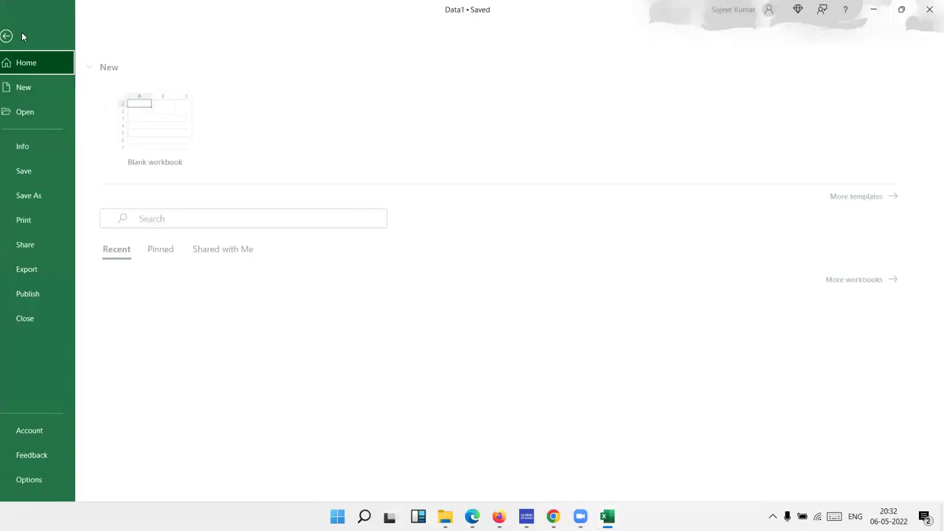
{"action": "left_click", "coordinate": [52, 114]}
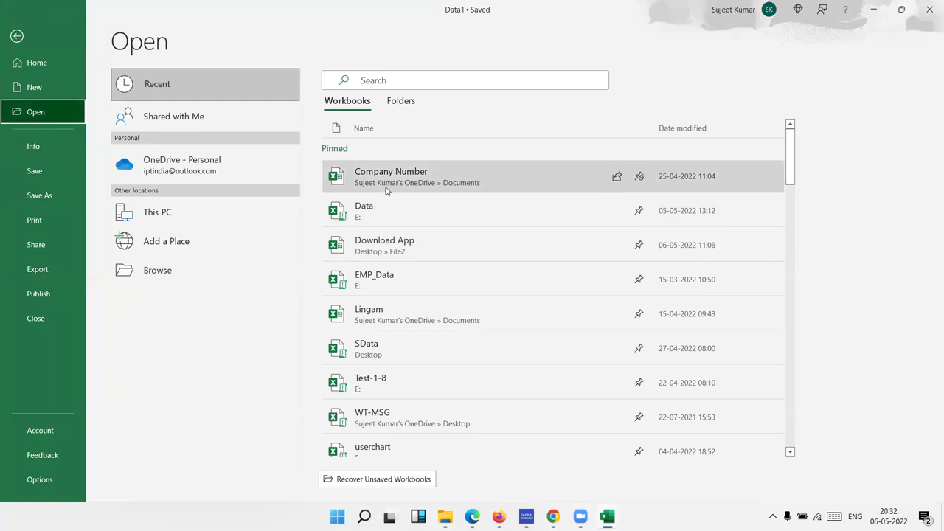
{"action": "scroll", "coordinate": [413, 318], "scroll_direction": "down", "scroll_amount": 3}
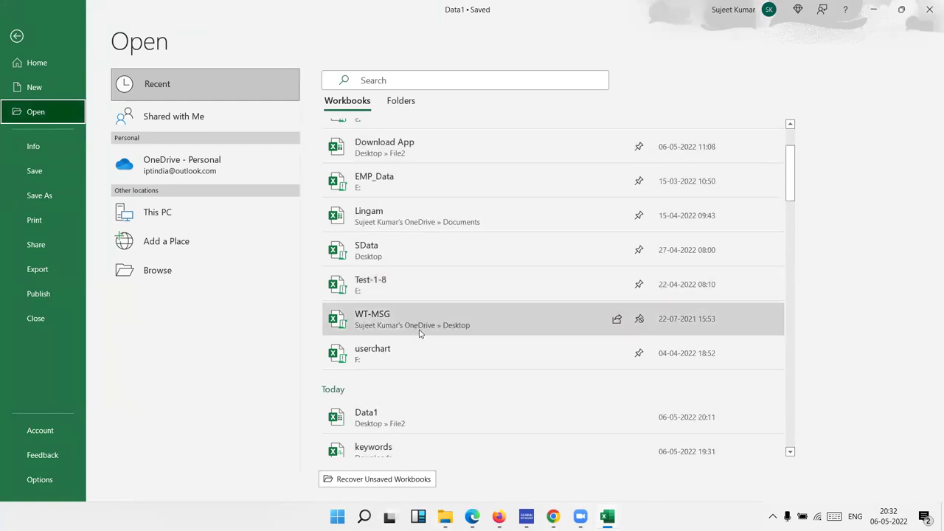
{"action": "right_click", "coordinate": [409, 417]}
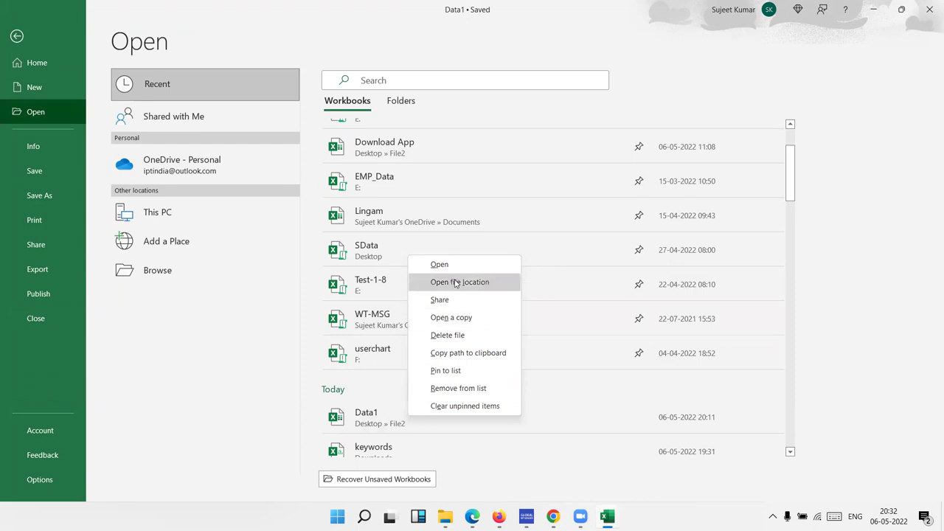
{"action": "left_click", "coordinate": [467, 354]}
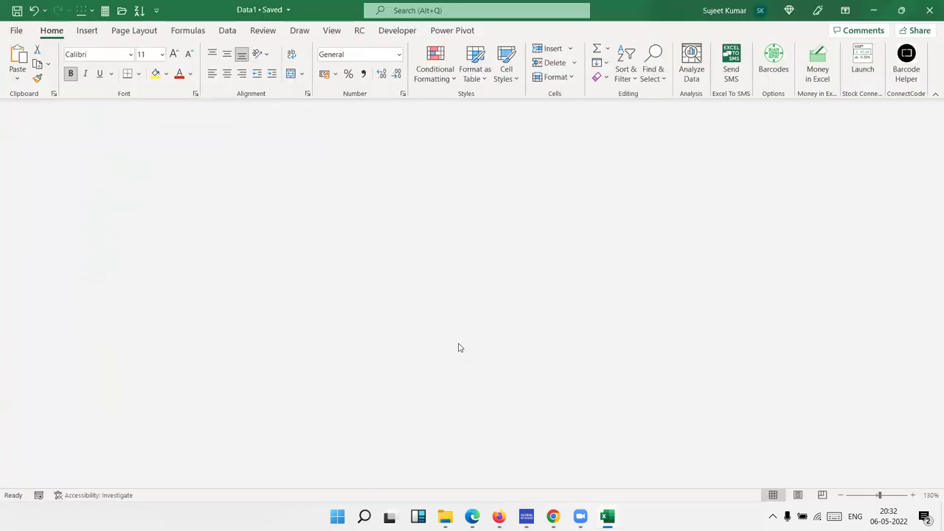